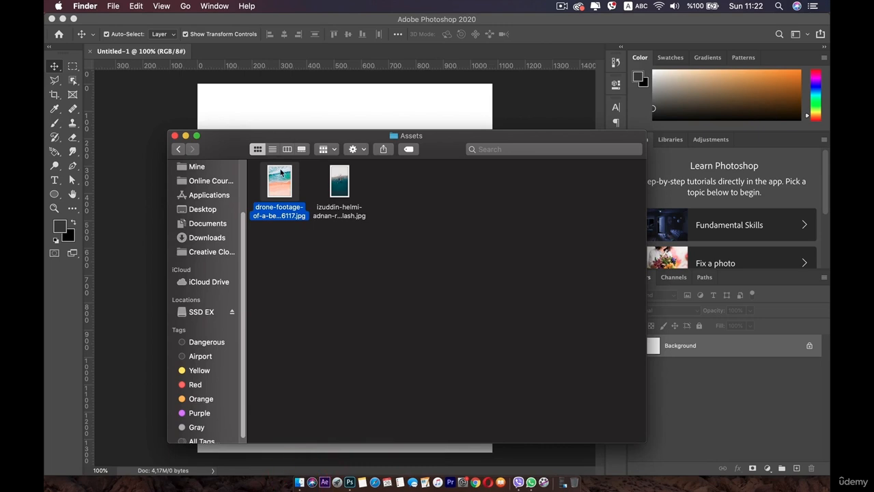
Step: Place the drone-footage-of-a-beach image from the Assets folder into the document, flipped horizontally and vertically
{"action": "left_click_drag", "start_coordinate": [279, 181], "coordinate": [360, 99]}
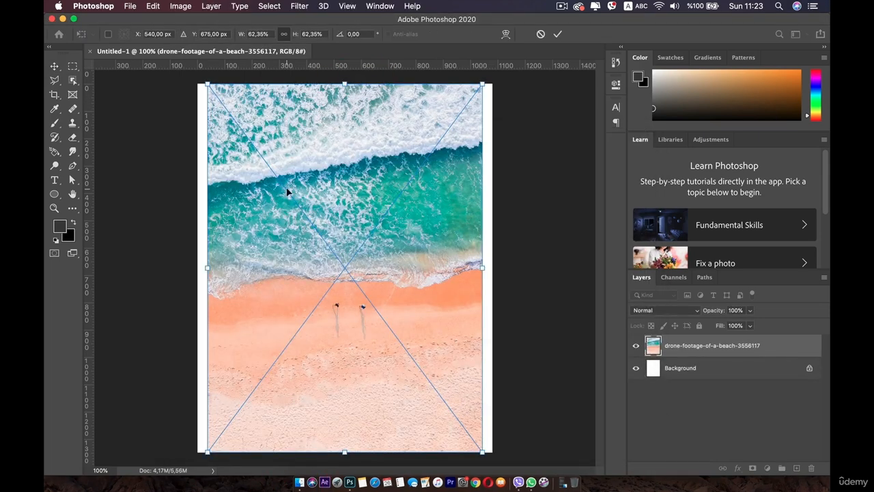
{"action": "left_click_drag", "start_coordinate": [201, 73], "coordinate": [400, 352]}
{"action": "double_click", "coordinate": [390, 239]}
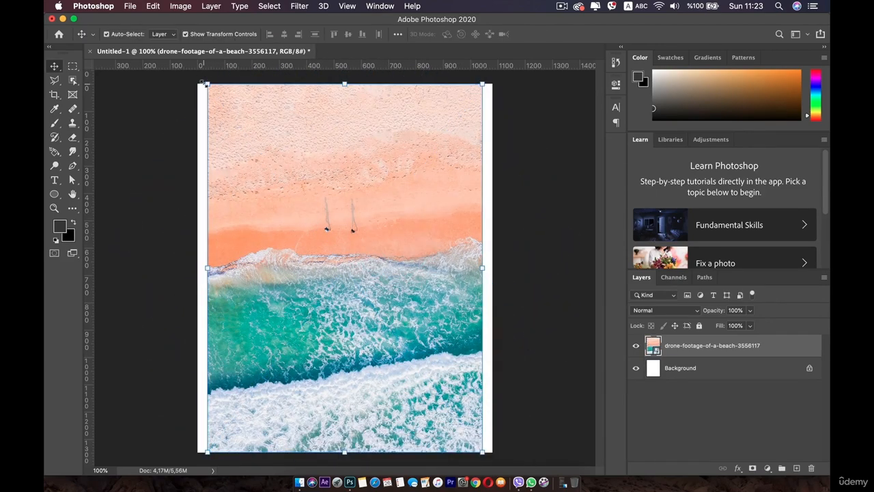
Step: Enlarge the placed beach image proportionally so it covers the whole canvas, and deselect it
{"action": "left_click_drag", "start_coordinate": [205, 84], "coordinate": [179, 78]}
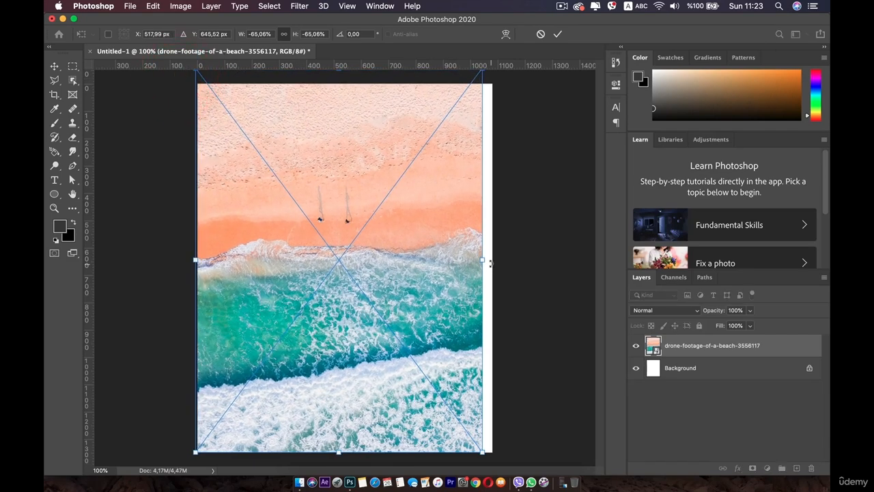
{"action": "left_click_drag", "start_coordinate": [491, 263], "coordinate": [492, 259]}
{"action": "double_click", "coordinate": [443, 244]}
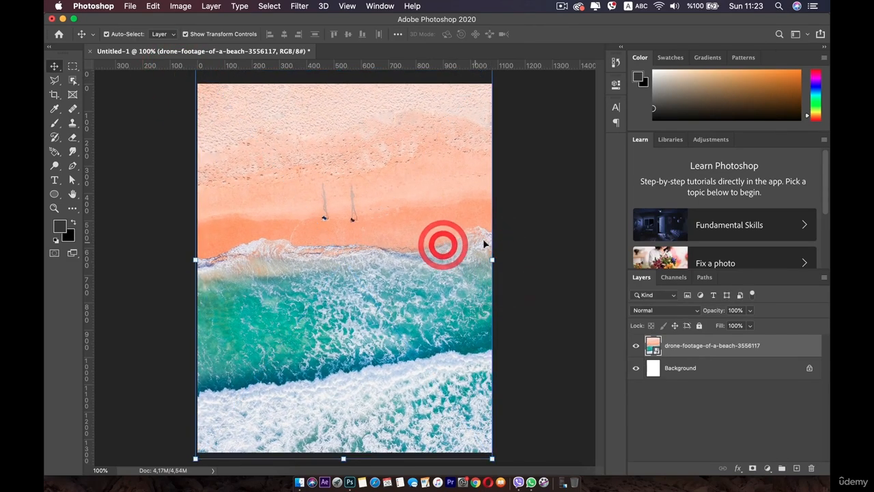
{"action": "left_click", "coordinate": [531, 232]}
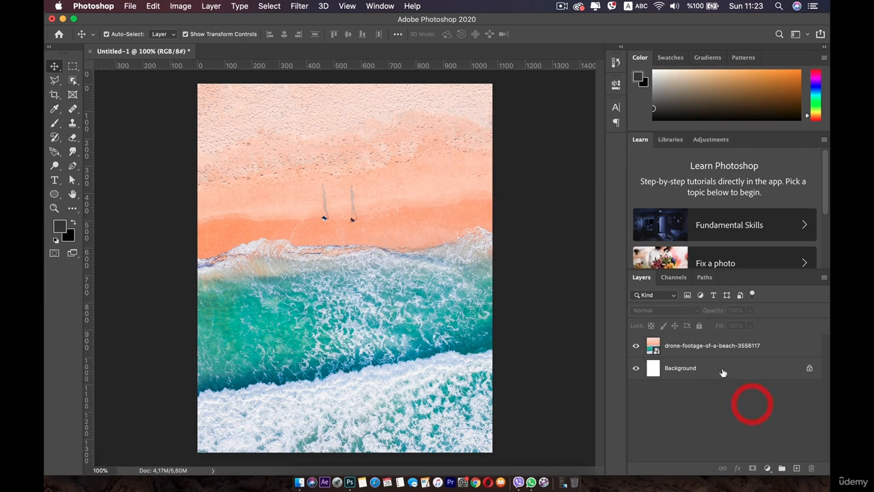
Step: Add a Solid Color fill layer in dark brownish red 664646 above the beach image layer
{"action": "left_click", "coordinate": [716, 347]}
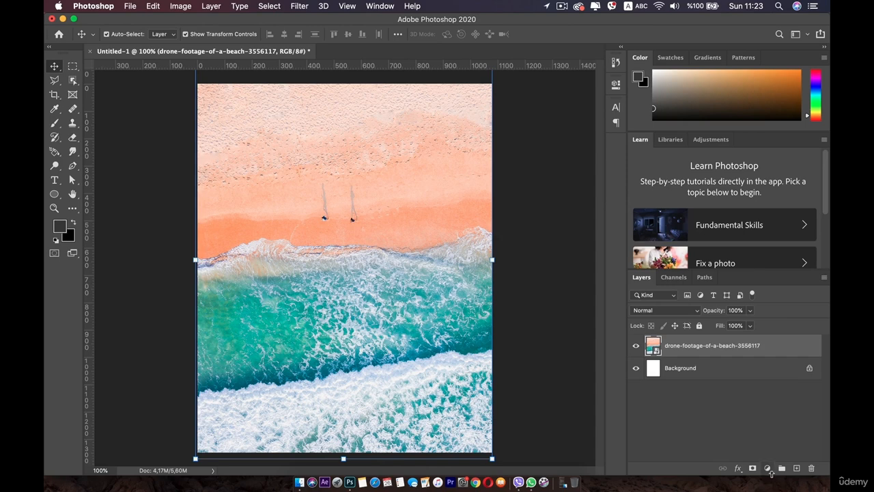
{"action": "left_click", "coordinate": [768, 468]}
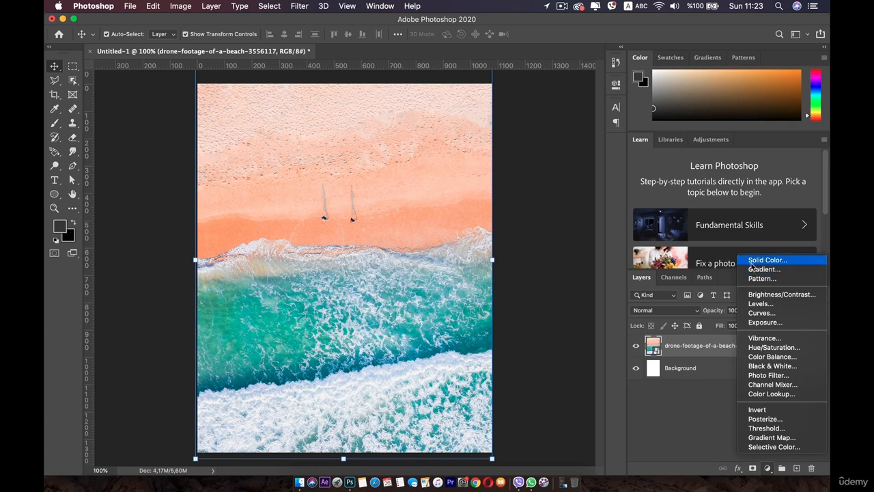
{"action": "left_click", "coordinate": [781, 261]}
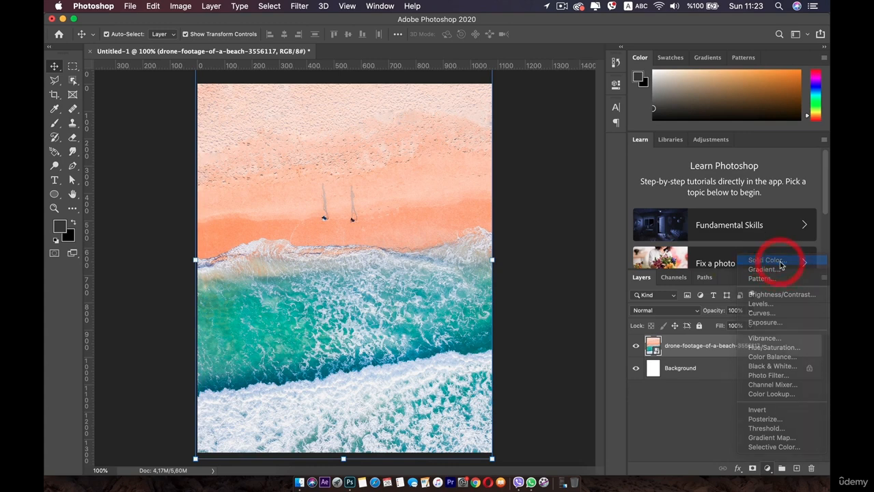
{"action": "mouse_move", "coordinate": [493, 284]}
{"action": "left_mouse_down"}
{"action": "mouse_move", "coordinate": [495, 242]}
{"action": "mouse_move", "coordinate": [513, 320]}
{"action": "mouse_move", "coordinate": [506, 287]}
{"action": "mouse_move", "coordinate": [480, 289]}
{"action": "mouse_move", "coordinate": [482, 278]}
{"action": "left_mouse_up"}
{"action": "left_click", "coordinate": [687, 191]}
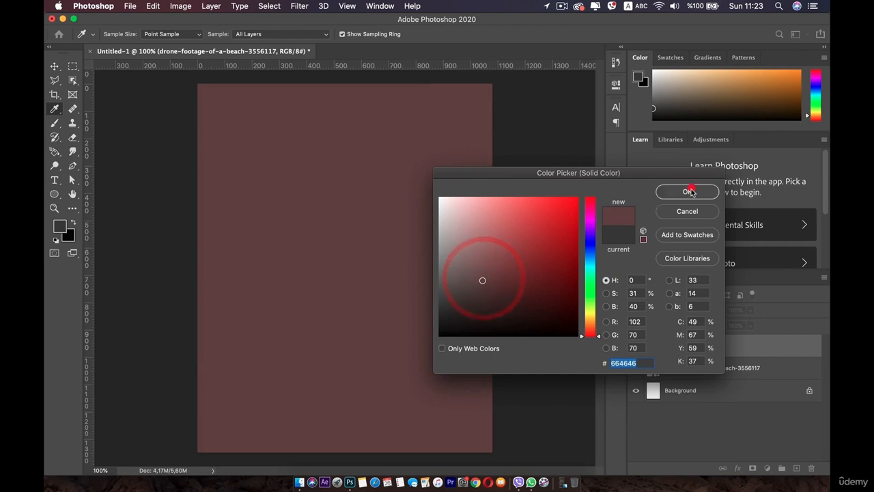
Step: Set the solid color fill layer's blend mode to Hue
{"action": "mouse_move", "coordinate": [721, 347]}
{"action": "left_mouse_down"}
{"action": "mouse_move", "coordinate": [715, 371]}
{"action": "mouse_move", "coordinate": [718, 341]}
{"action": "left_mouse_up"}
{"action": "left_click", "coordinate": [718, 341]}
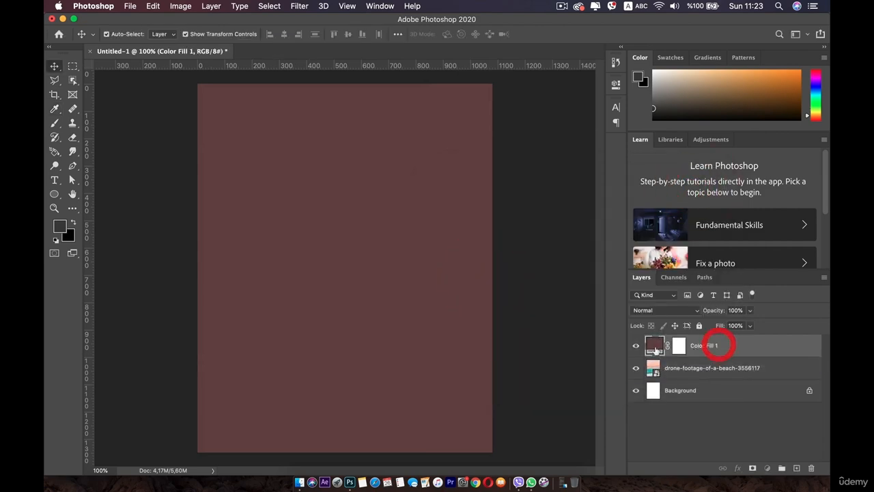
{"action": "left_click", "coordinate": [696, 308]}
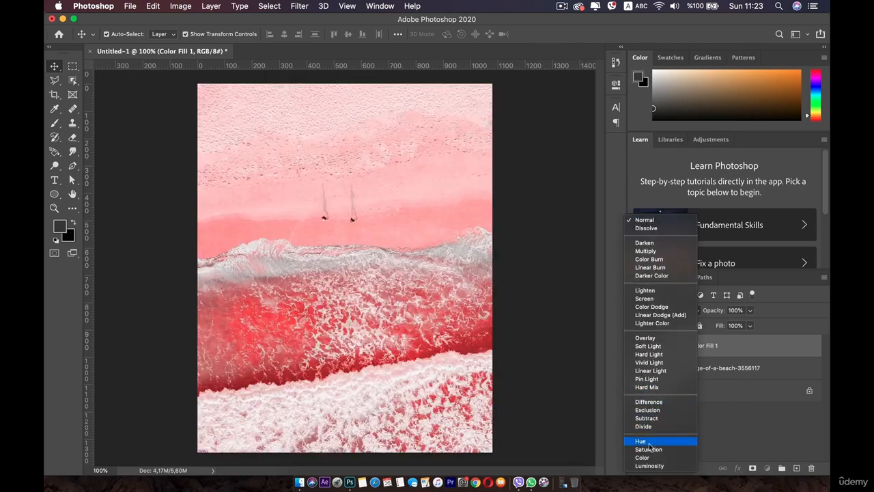
{"action": "left_click", "coordinate": [649, 443]}
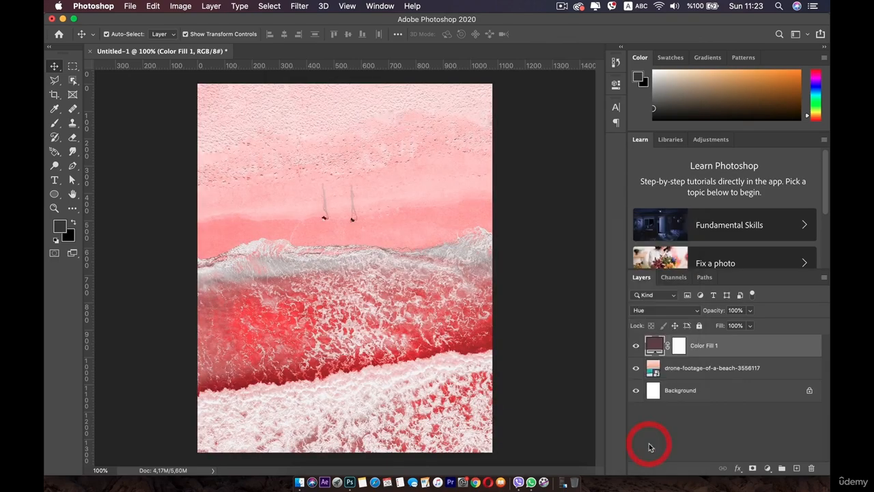
Step: Recolor the fill layer, trying a blue tone and settling on the red f24c36
{"action": "double_click", "coordinate": [654, 347]}
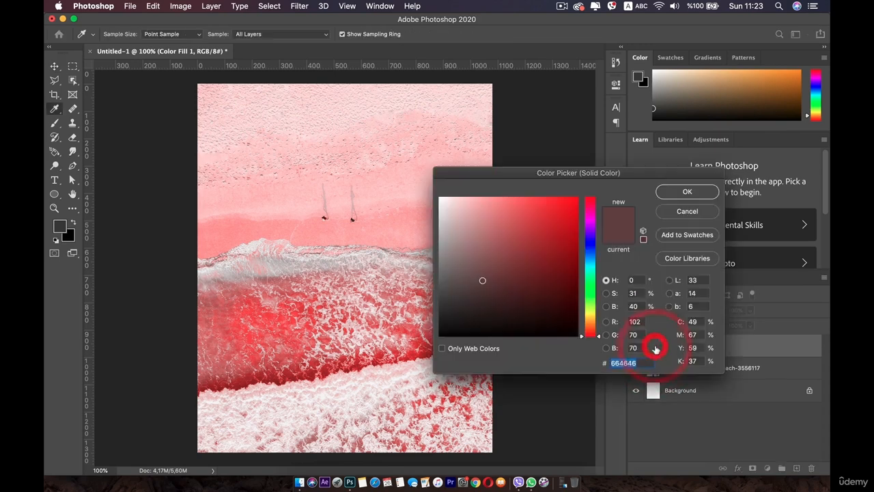
{"action": "left_click", "coordinate": [533, 236]}
{"action": "left_click_drag", "start_coordinate": [532, 236], "coordinate": [512, 217]}
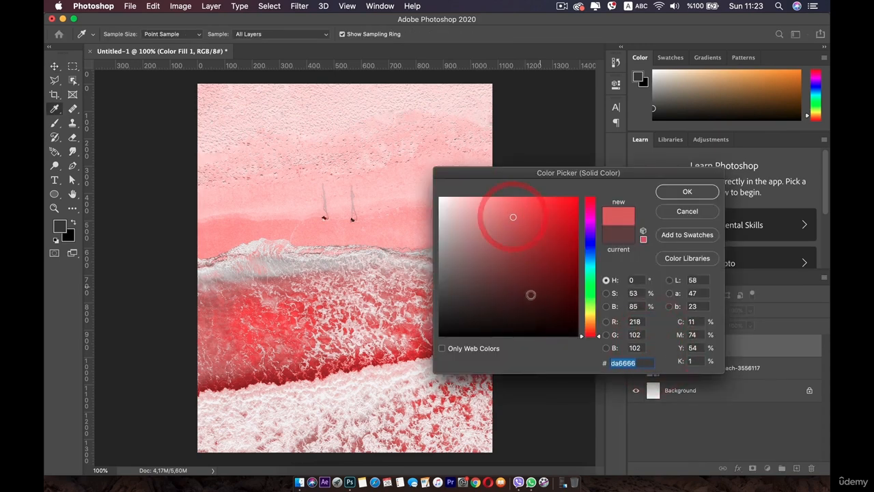
{"action": "mouse_move", "coordinate": [587, 241]}
{"action": "left_mouse_down"}
{"action": "mouse_move", "coordinate": [553, 254]}
{"action": "mouse_move", "coordinate": [528, 237]}
{"action": "mouse_move", "coordinate": [547, 204]}
{"action": "left_mouse_up"}
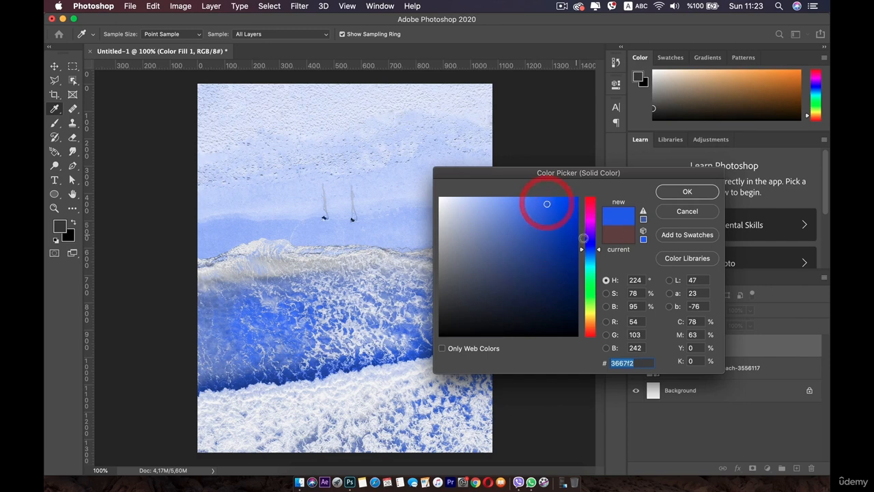
{"action": "left_click_drag", "start_coordinate": [589, 259], "coordinate": [590, 335]}
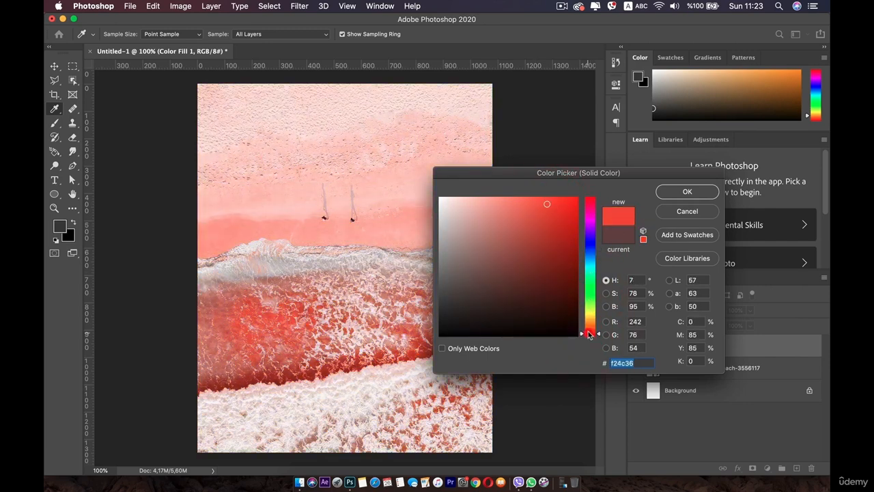
{"action": "left_click", "coordinate": [681, 194]}
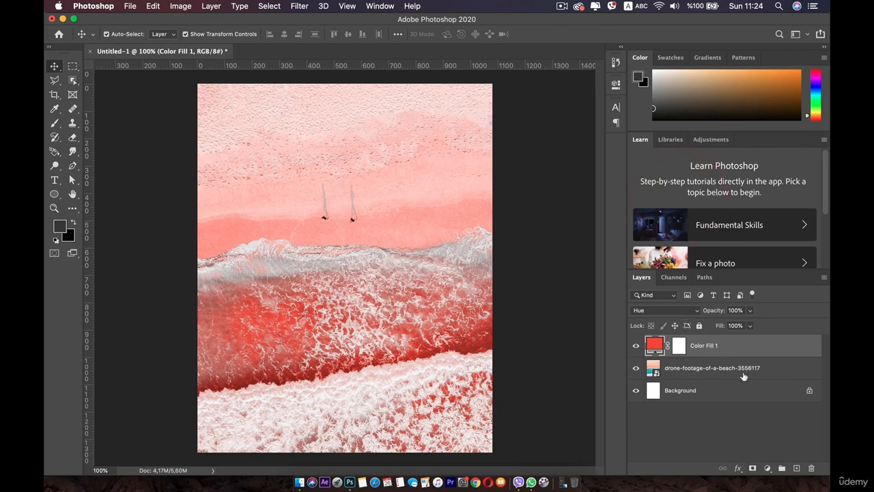
Step: Delete the solid color fill layer, leaving the beach image without any layer effect
{"action": "key", "text": "BackSpace"}
{"action": "key", "text": "BackSpace"}
{"action": "key", "text": "BackSpace"}
{"action": "key", "text": "BackSpace"}
{"action": "key", "text": "BackSpace"}
{"action": "key", "text": "BackSpace"}
{"action": "key", "text": "BackSpace"}
{"action": "key", "text": "BackSpace"}
{"action": "left_click", "coordinate": [738, 468]}
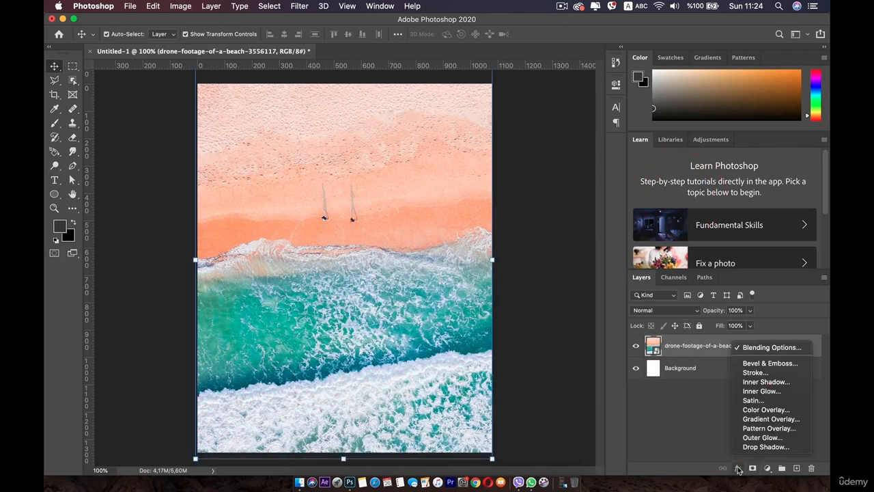
{"action": "left_click", "coordinate": [709, 413]}
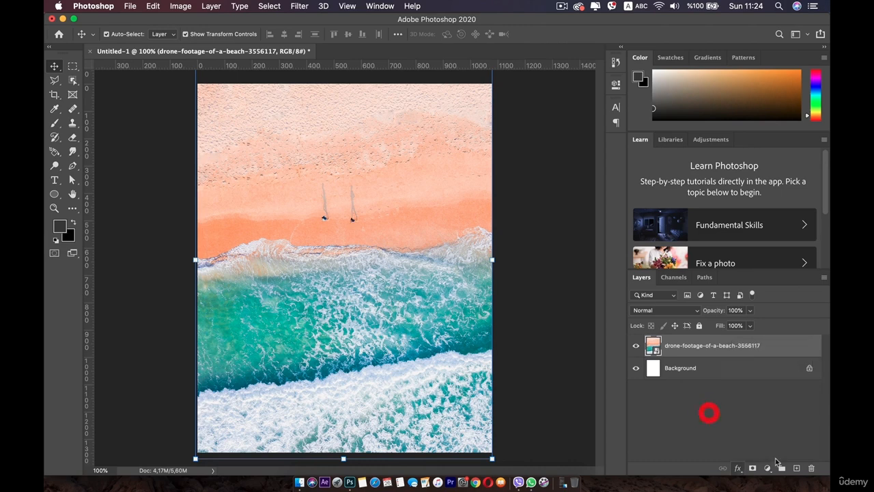
Step: Add a Gradient fill layer above the beach image and open its gradient for editing, with the editor moved closer to the canvas
{"action": "left_click", "coordinate": [767, 468]}
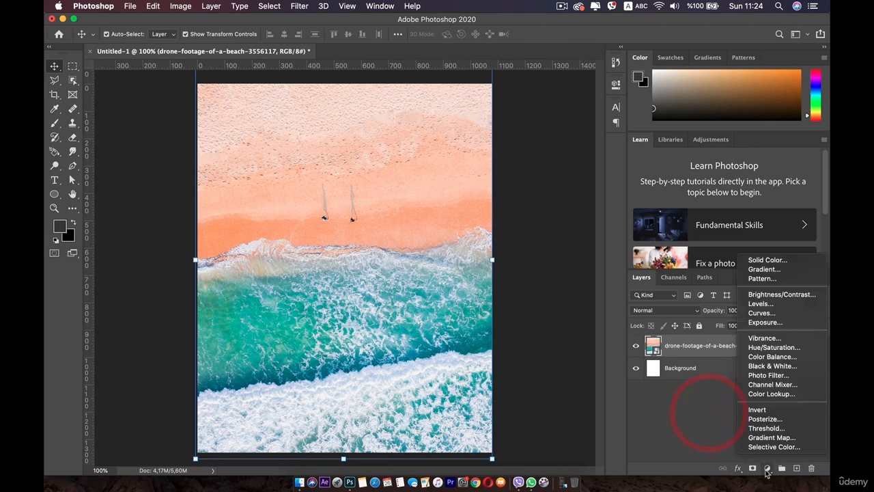
{"action": "left_click", "coordinate": [772, 271]}
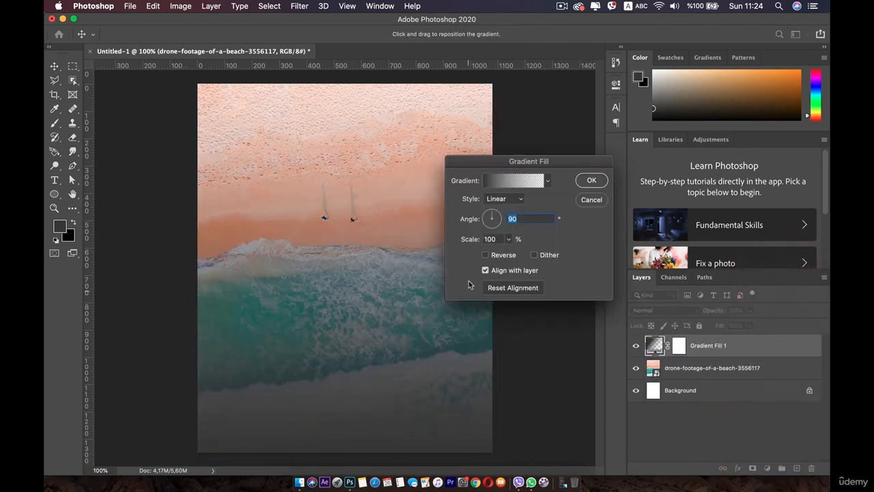
{"action": "left_click", "coordinate": [526, 186]}
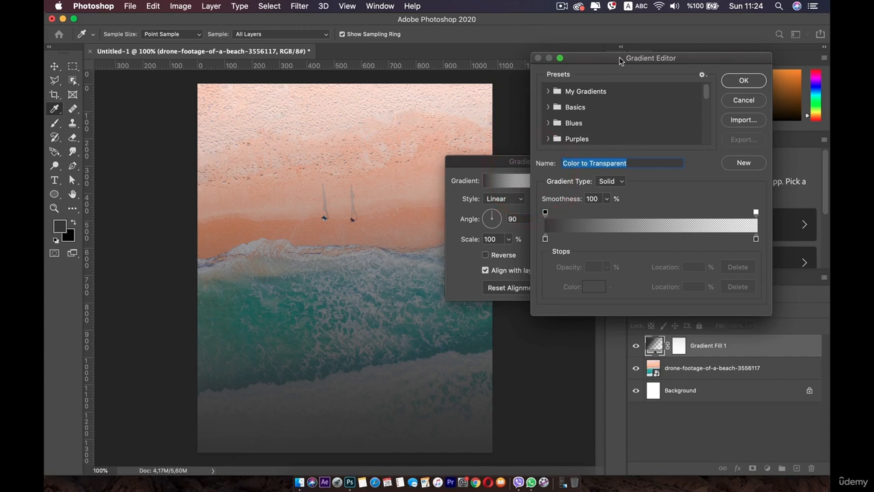
{"action": "left_click_drag", "start_coordinate": [620, 60], "coordinate": [542, 71]}
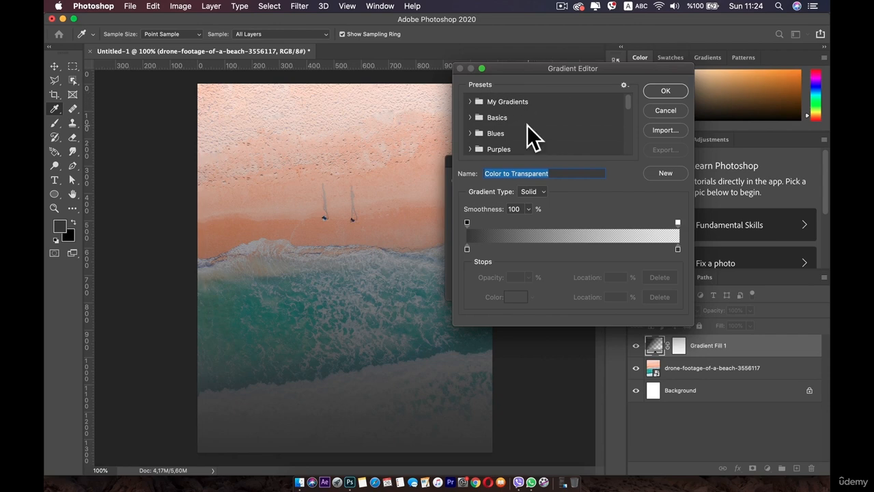
Step: Browse the preset groups and try the Basics gradients, including Foreground to Transparent and Foreground to Background
{"action": "scroll", "coordinate": [528, 130], "scroll_direction": "down", "scroll_amount": 2}
{"action": "scroll", "coordinate": [529, 137], "scroll_direction": "up", "scroll_amount": 2}
{"action": "left_click", "coordinate": [469, 102]}
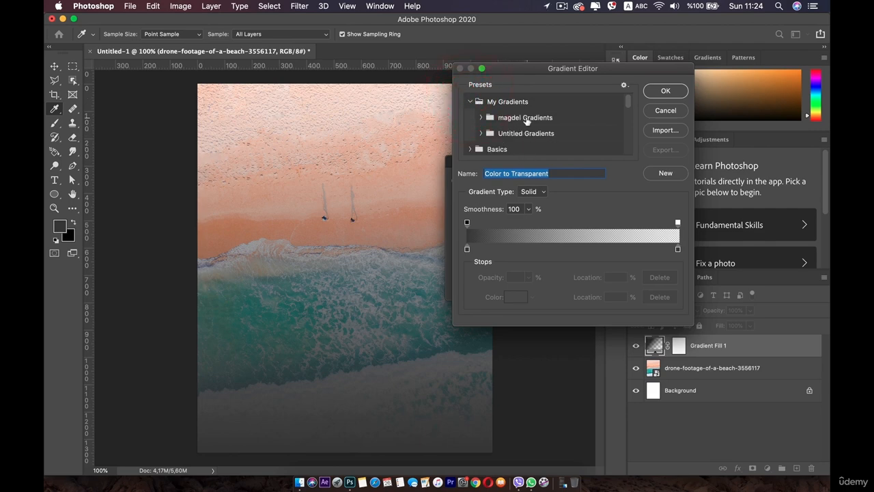
{"action": "left_click", "coordinate": [470, 102]}
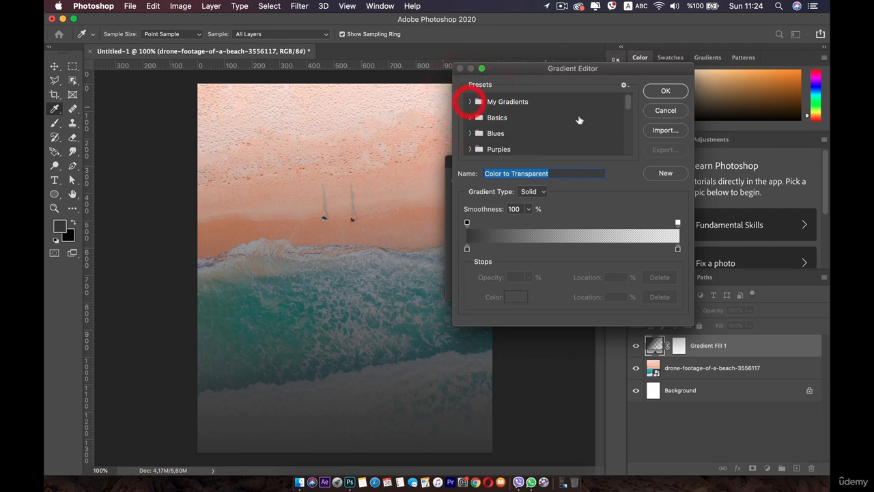
{"action": "left_click", "coordinate": [517, 103]}
{"action": "left_click", "coordinate": [469, 112]}
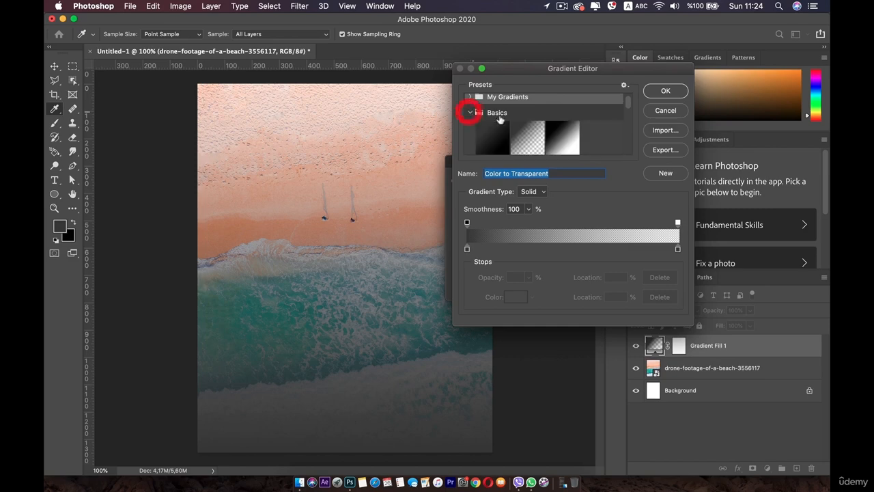
{"action": "scroll", "coordinate": [554, 137], "scroll_direction": "down", "scroll_amount": 3}
{"action": "scroll", "coordinate": [564, 140], "scroll_direction": "up", "scroll_amount": 2}
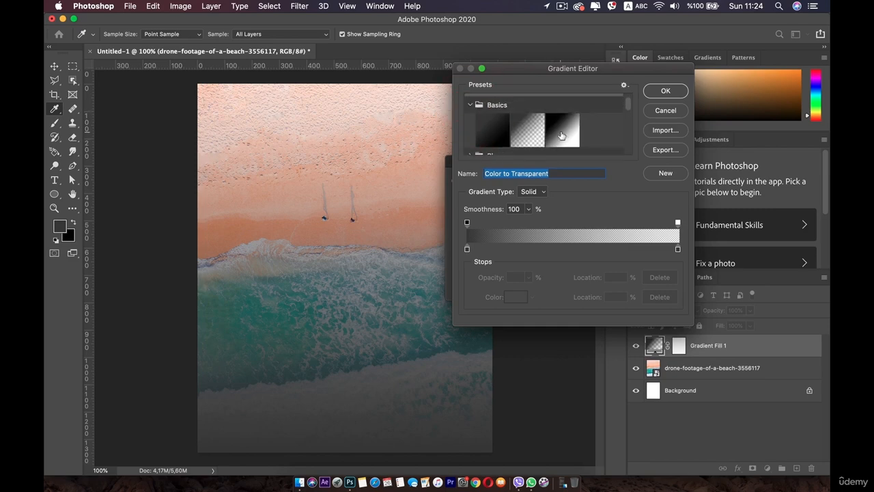
{"action": "left_click", "coordinate": [561, 134]}
{"action": "left_click", "coordinate": [526, 134]}
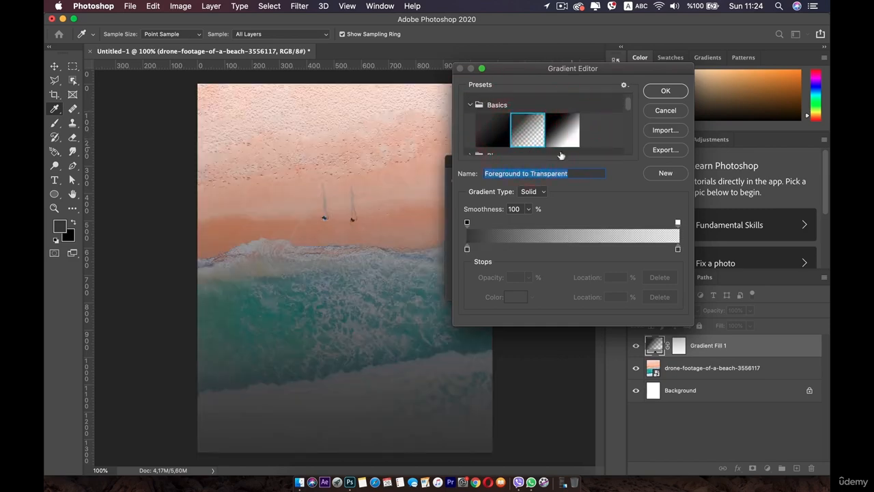
{"action": "left_click", "coordinate": [493, 131]}
Step: Apply the purple-to-blue Blue_24 preset from the Blues group to the gradient fill
{"action": "scroll", "coordinate": [499, 141], "scroll_direction": "down", "scroll_amount": 1}
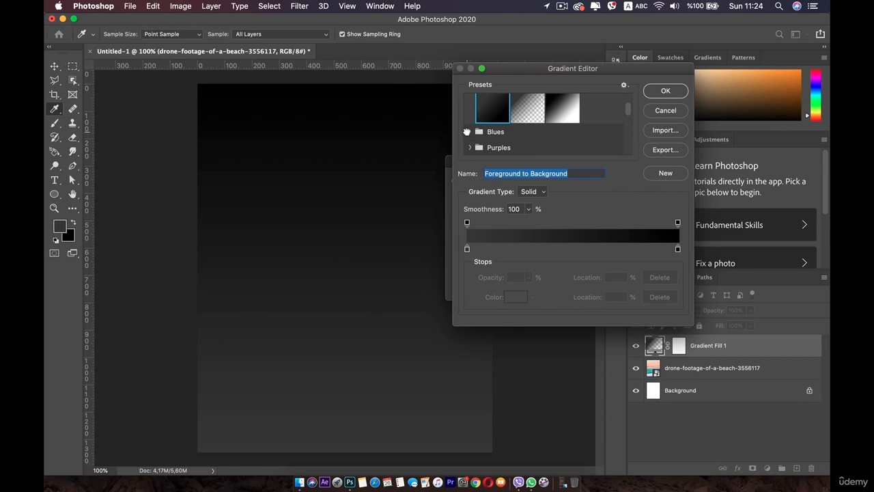
{"action": "left_click", "coordinate": [469, 132]}
{"action": "left_click", "coordinate": [536, 146]}
{"action": "scroll", "coordinate": [565, 144], "scroll_direction": "down", "scroll_amount": 3}
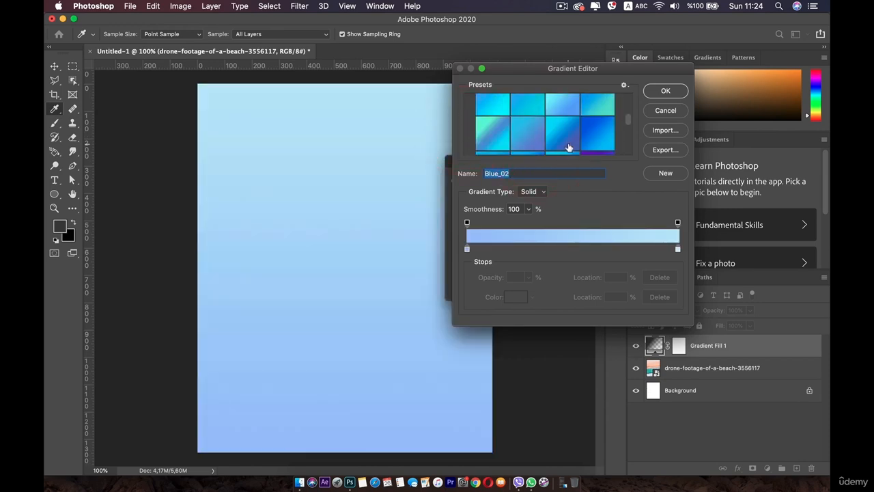
{"action": "scroll", "coordinate": [572, 136], "scroll_direction": "down", "scroll_amount": 2}
{"action": "left_click", "coordinate": [590, 135]}
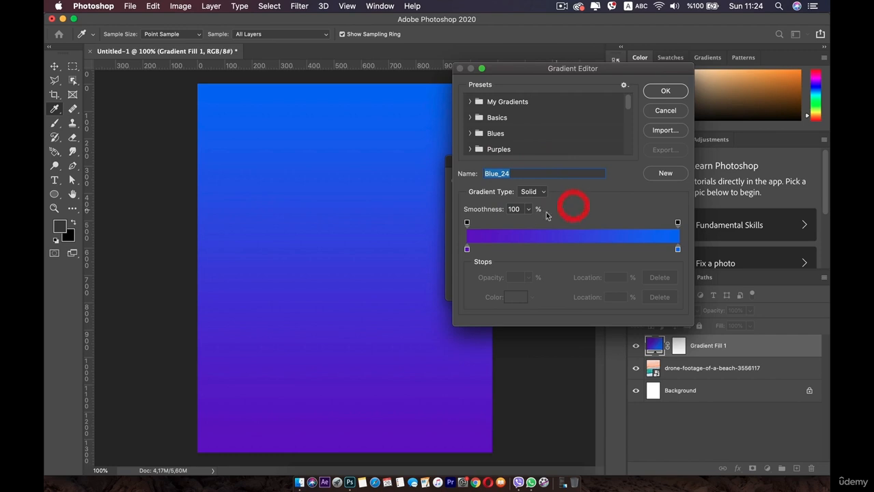
Step: Set the opacity of the gradient's stop at the blue end, location 100%, to 63%
{"action": "left_click", "coordinate": [677, 223]}
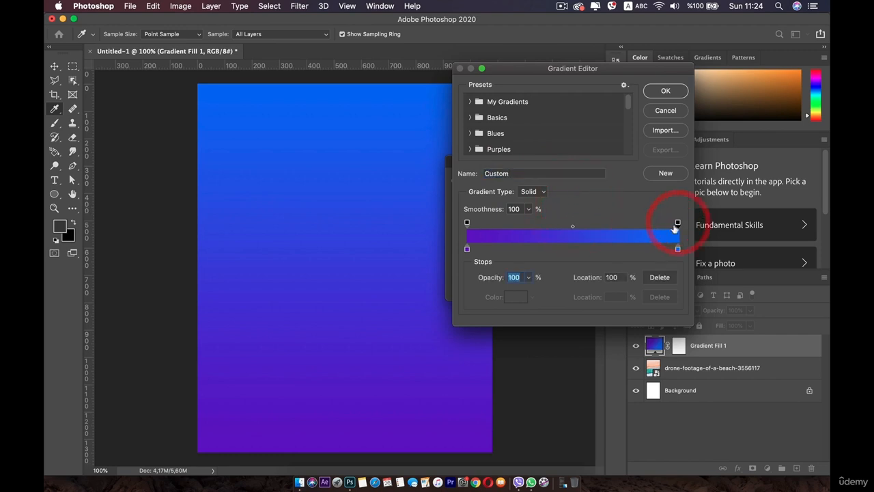
{"action": "left_click", "coordinate": [466, 224]}
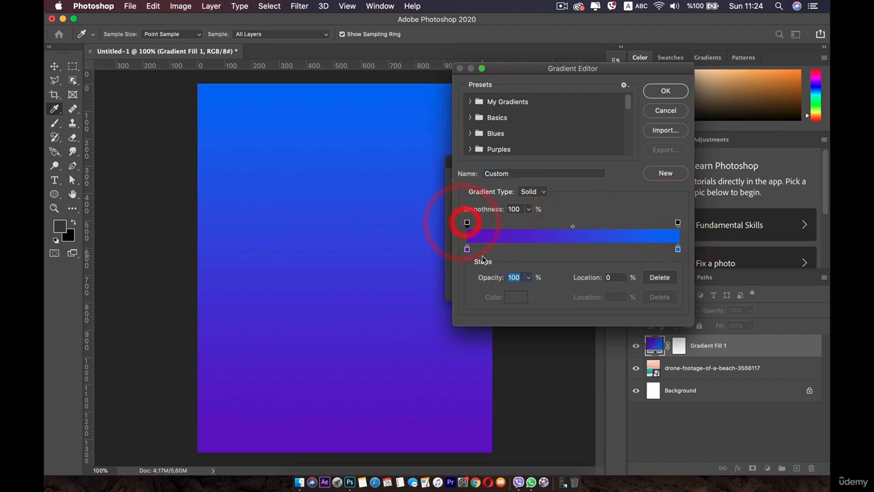
{"action": "left_click", "coordinate": [677, 224]}
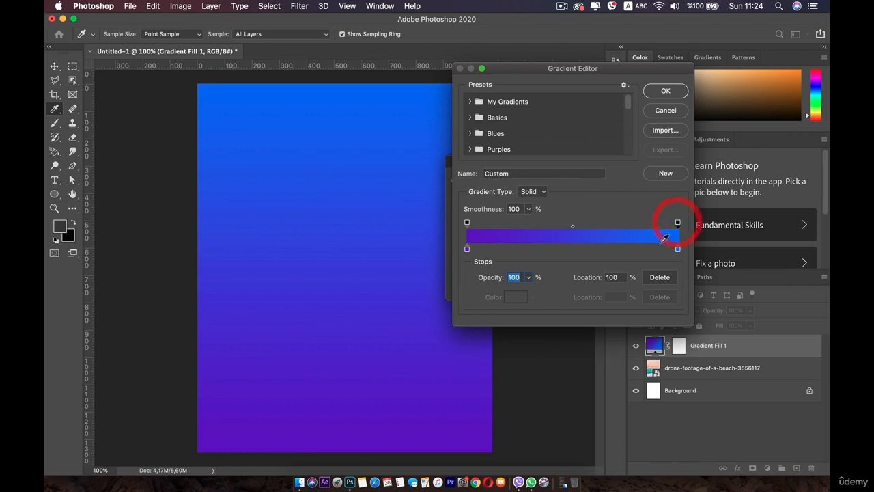
{"action": "left_click", "coordinate": [527, 277]}
{"action": "left_click_drag", "start_coordinate": [530, 292], "coordinate": [509, 291]}
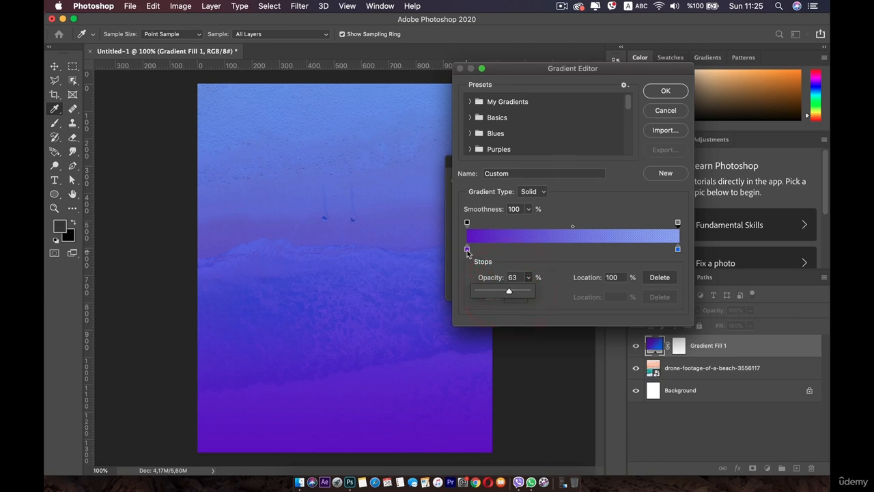
Step: Recolor the gradient's purple start stop, at location 0%, to crimson #c10b50, trying blue, violet and pink hues on the way
{"action": "left_click", "coordinate": [467, 250]}
{"action": "double_click", "coordinate": [467, 251]}
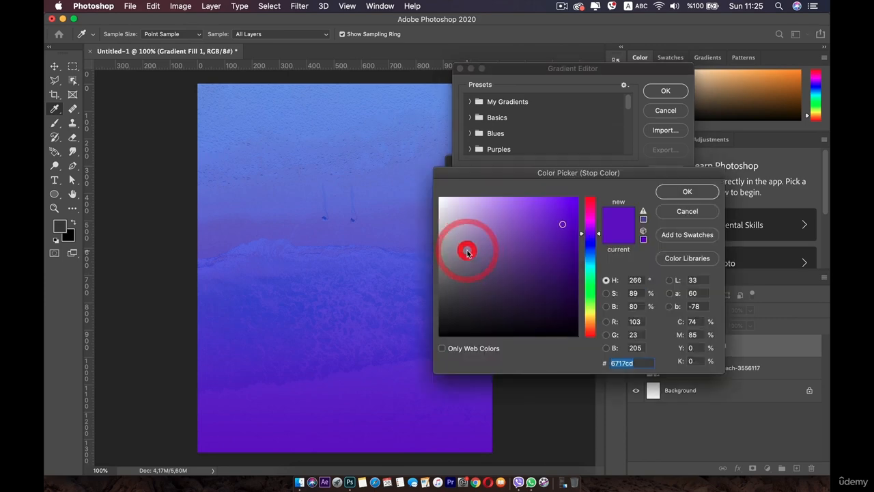
{"action": "left_click_drag", "start_coordinate": [511, 220], "coordinate": [480, 242]}
{"action": "left_click", "coordinate": [591, 244]}
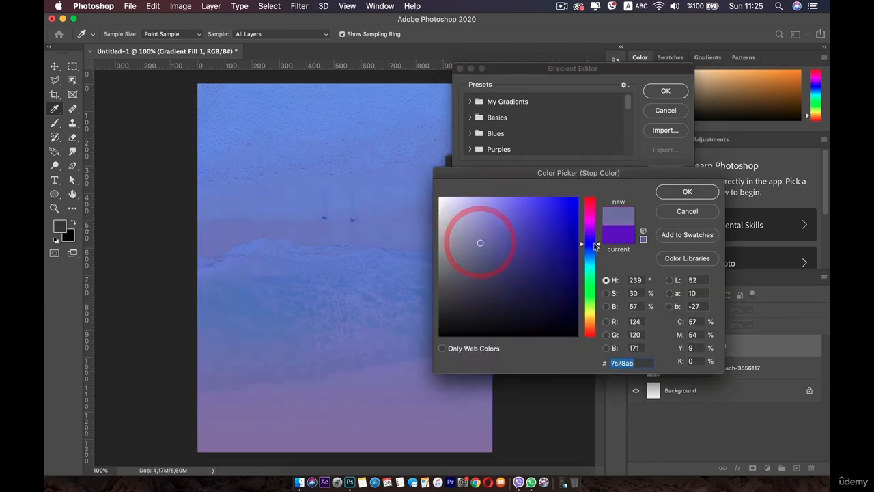
{"action": "left_click", "coordinate": [592, 226]}
{"action": "left_click", "coordinate": [558, 232]}
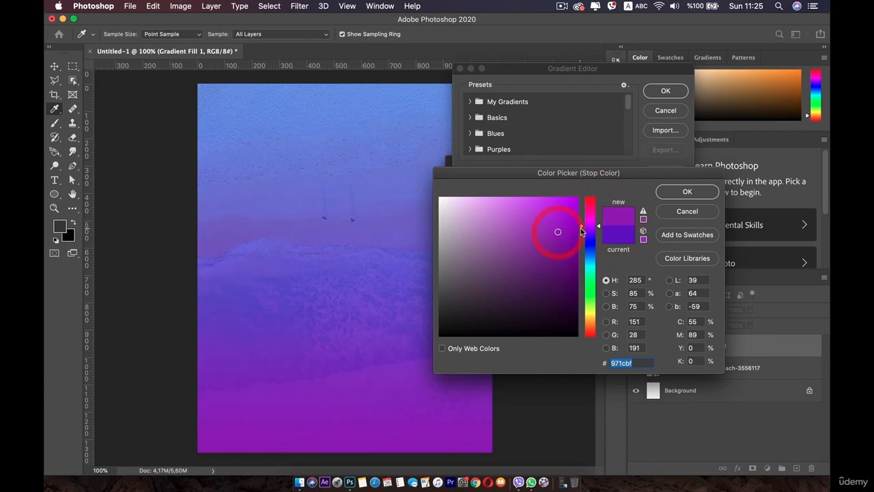
{"action": "left_click", "coordinate": [591, 211]}
{"action": "left_click", "coordinate": [561, 223]}
{"action": "left_click_drag", "start_coordinate": [562, 224], "coordinate": [566, 245]}
{"action": "left_click", "coordinate": [570, 231]}
{"action": "left_click", "coordinate": [590, 206]}
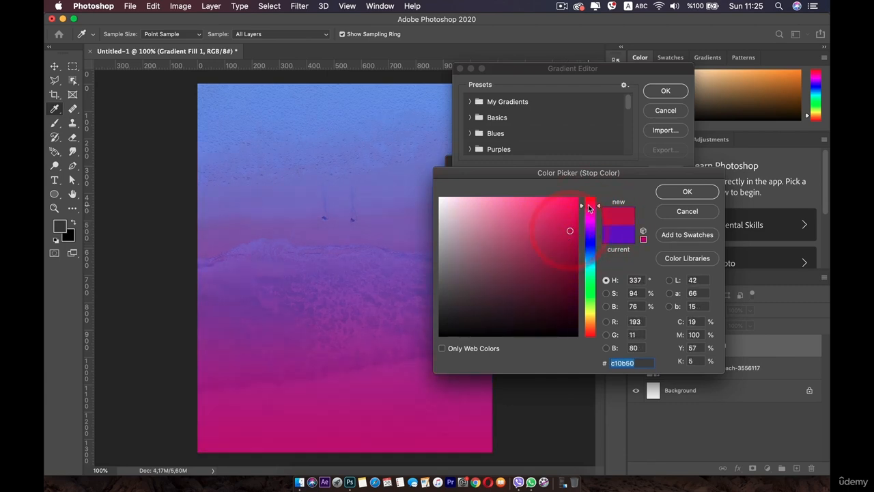
{"action": "left_click", "coordinate": [680, 191]}
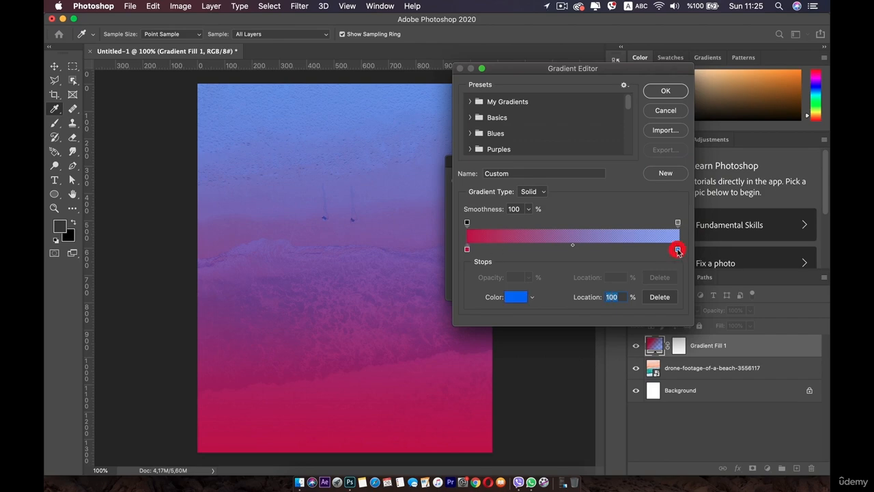
Step: Recolor the gradient's blue end stop, at location 100%, to dark purple #6802af
{"action": "double_click", "coordinate": [678, 250]}
{"action": "left_click", "coordinate": [590, 231]}
{"action": "left_click", "coordinate": [576, 240]}
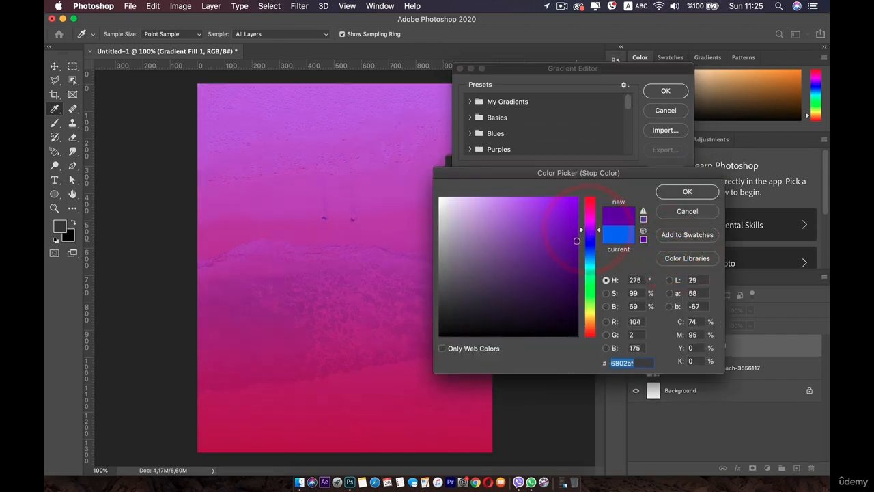
{"action": "left_click", "coordinate": [687, 192]}
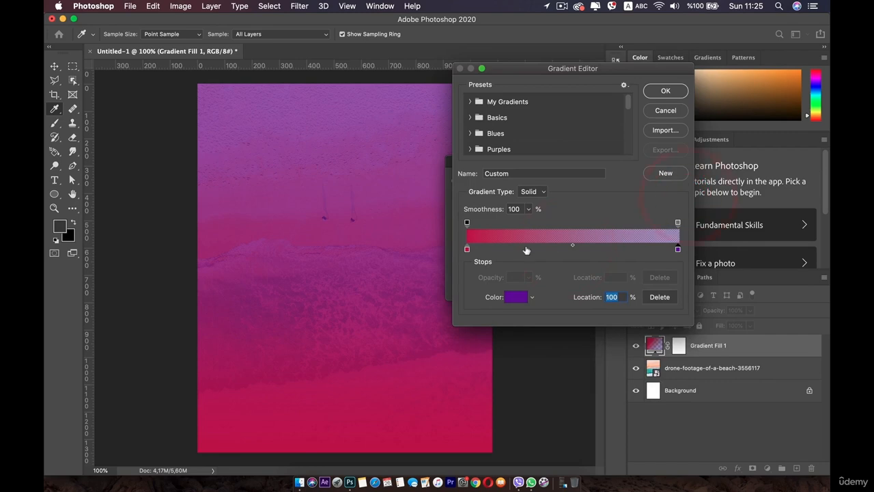
Step: Add a color stop at location 24% of the gradient and make it dark teal
{"action": "left_click", "coordinate": [519, 247]}
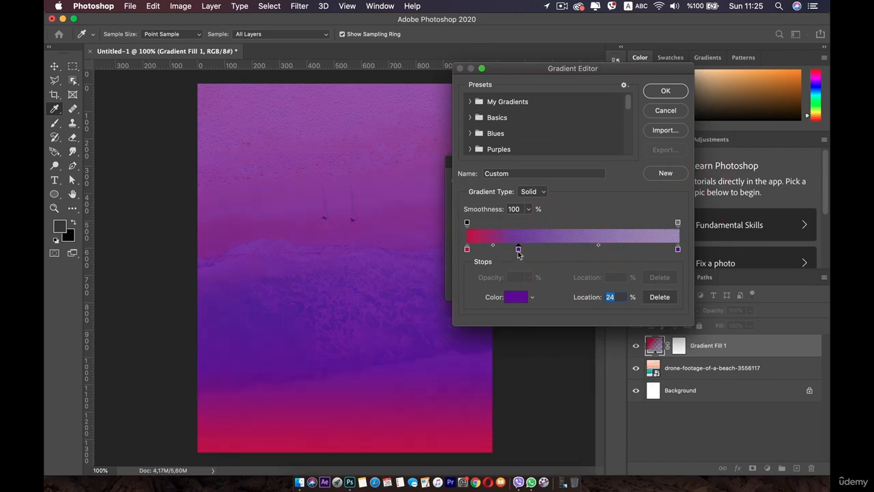
{"action": "double_click", "coordinate": [519, 249]}
{"action": "left_click", "coordinate": [545, 293]}
{"action": "left_click", "coordinate": [583, 248]}
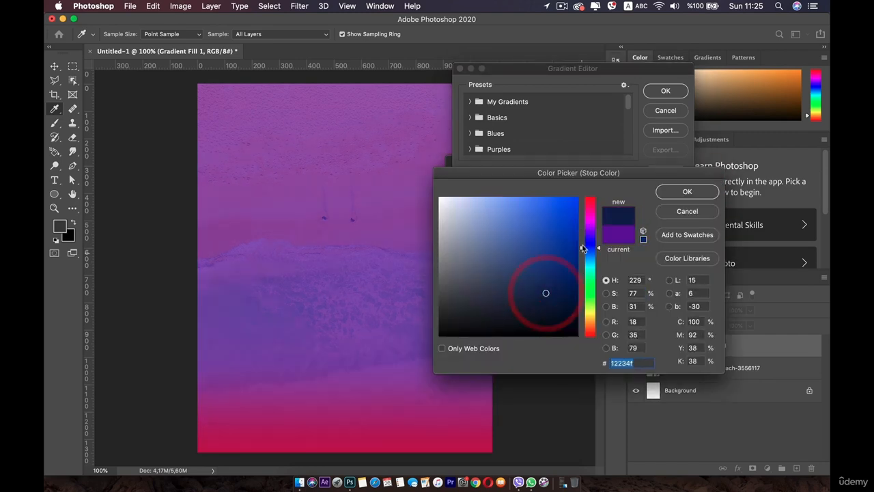
{"action": "left_click", "coordinate": [585, 258]}
{"action": "left_click", "coordinate": [685, 195]}
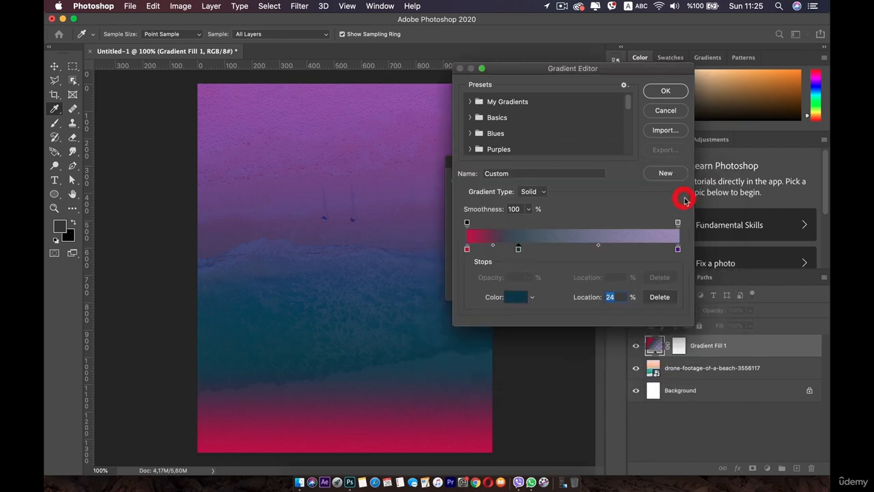
Step: Add a color stop at location 76% of the gradient and make it light blue #51b0dd
{"action": "left_click", "coordinate": [628, 250]}
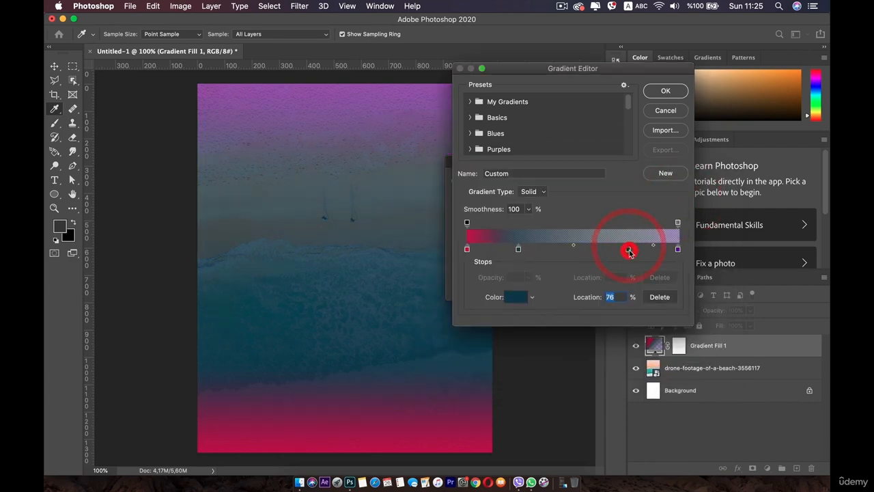
{"action": "double_click", "coordinate": [628, 250]}
{"action": "left_click", "coordinate": [558, 219]}
{"action": "left_click", "coordinate": [527, 211]}
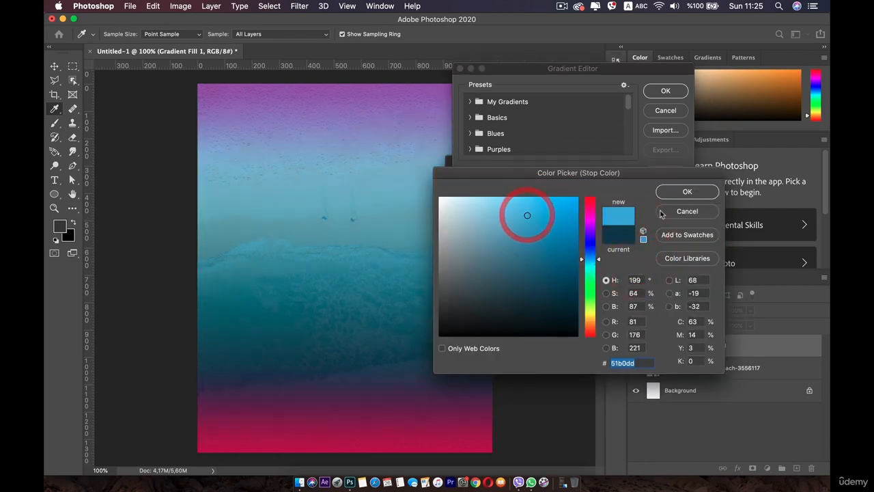
{"action": "left_click", "coordinate": [710, 194]}
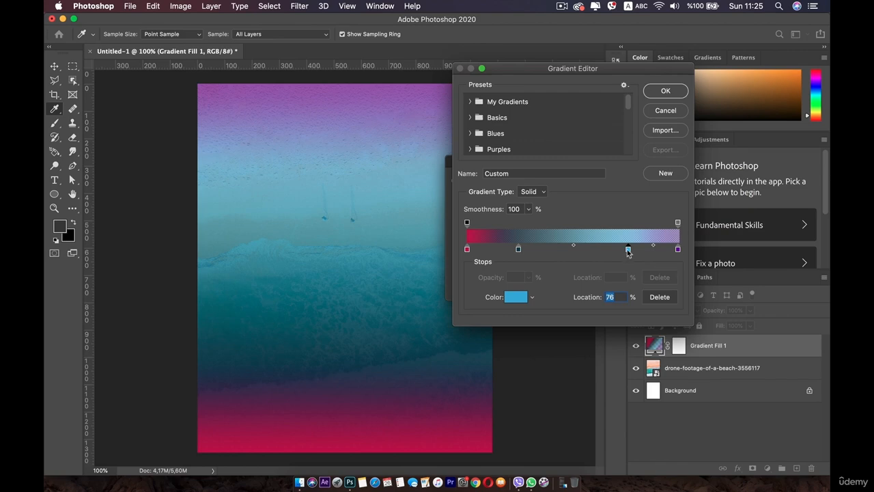
{"action": "double_click", "coordinate": [628, 251]}
{"action": "left_click", "coordinate": [680, 209]}
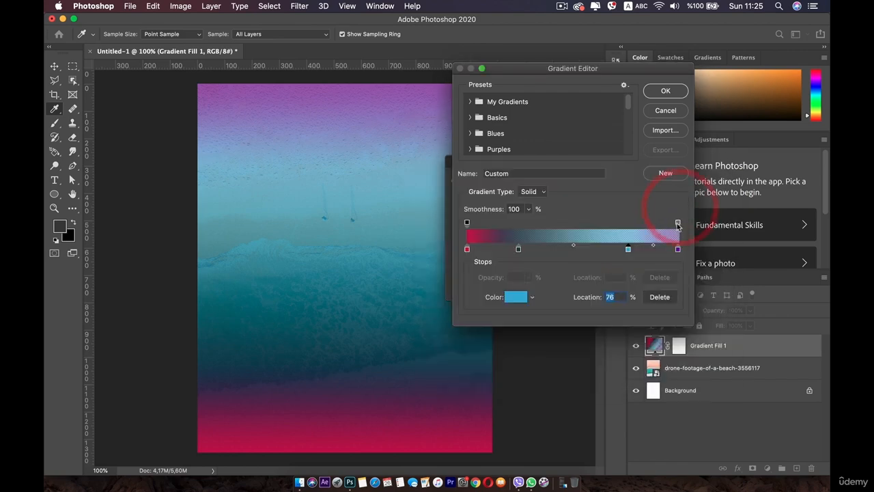
Step: Add an opacity stop at location 76%, above the light blue color stop, and set its opacity to 66%
{"action": "mouse_move", "coordinate": [678, 225]}
{"action": "left_mouse_down"}
{"action": "mouse_move", "coordinate": [599, 227]}
{"action": "mouse_move", "coordinate": [674, 228]}
{"action": "left_mouse_up"}
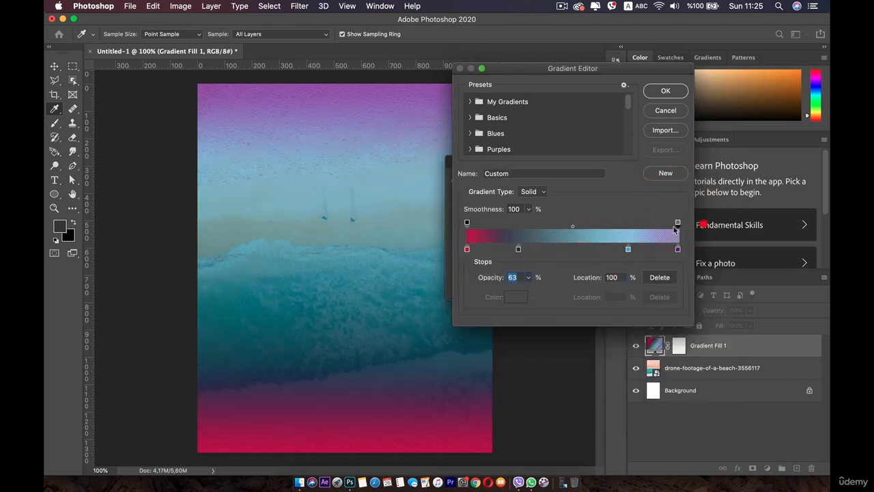
{"action": "left_click", "coordinate": [626, 224]}
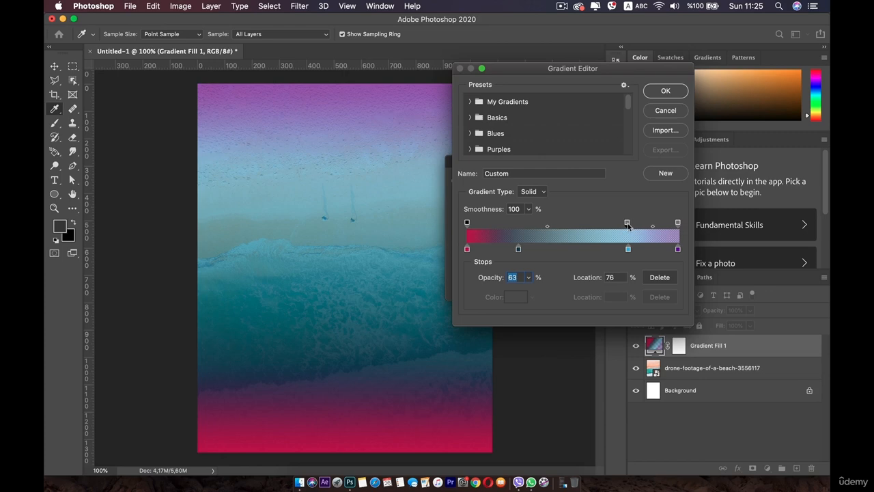
{"action": "left_click", "coordinate": [627, 224]}
{"action": "left_click", "coordinate": [528, 278]}
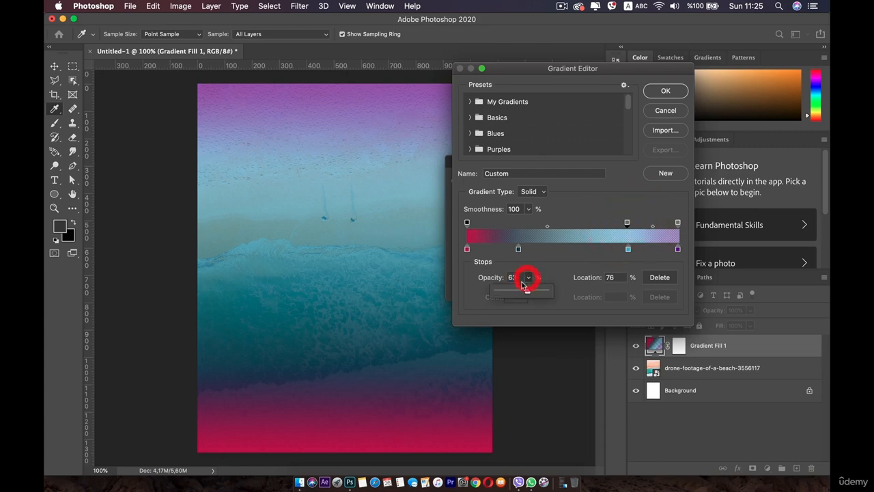
{"action": "mouse_move", "coordinate": [522, 285]}
{"action": "left_mouse_down"}
{"action": "mouse_move", "coordinate": [552, 293]}
{"action": "mouse_move", "coordinate": [503, 293]}
{"action": "mouse_move", "coordinate": [529, 294]}
{"action": "left_mouse_up"}
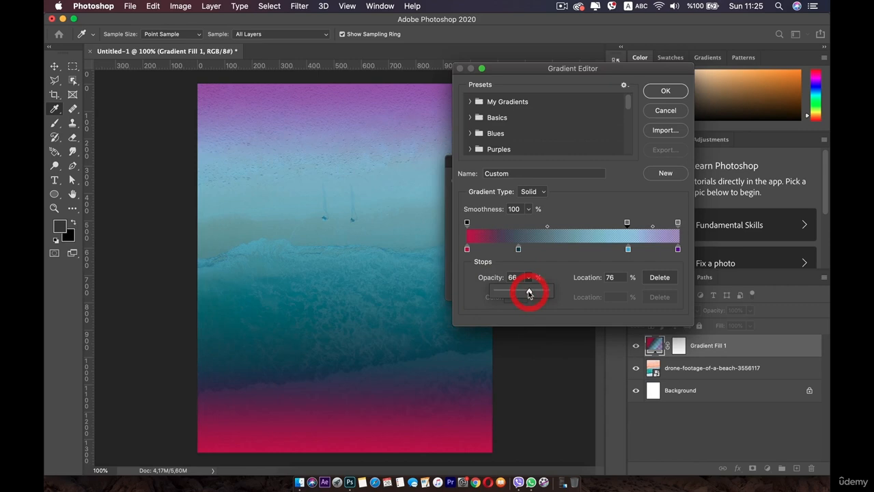
Step: Add an opacity stop at location 24%, above the dark teal color stop, and set its opacity to 65%
{"action": "left_click", "coordinate": [518, 223]}
{"action": "left_click", "coordinate": [528, 277]}
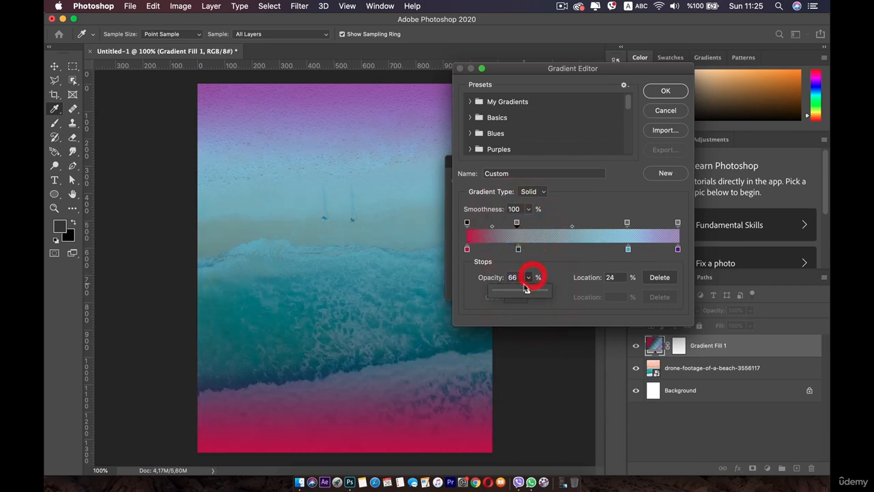
{"action": "mouse_move", "coordinate": [525, 288]}
{"action": "left_mouse_down"}
{"action": "mouse_move", "coordinate": [536, 290]}
{"action": "mouse_move", "coordinate": [517, 293]}
{"action": "mouse_move", "coordinate": [527, 292]}
{"action": "left_mouse_up"}
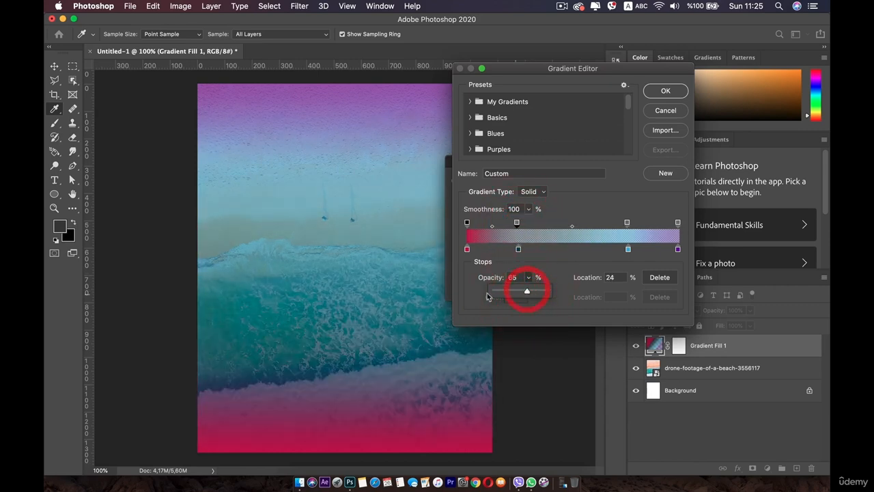
Step: Try the Noise gradient type with 24% roughness and reduced maximums for the red, green and blue channels
{"action": "left_click", "coordinate": [530, 192]}
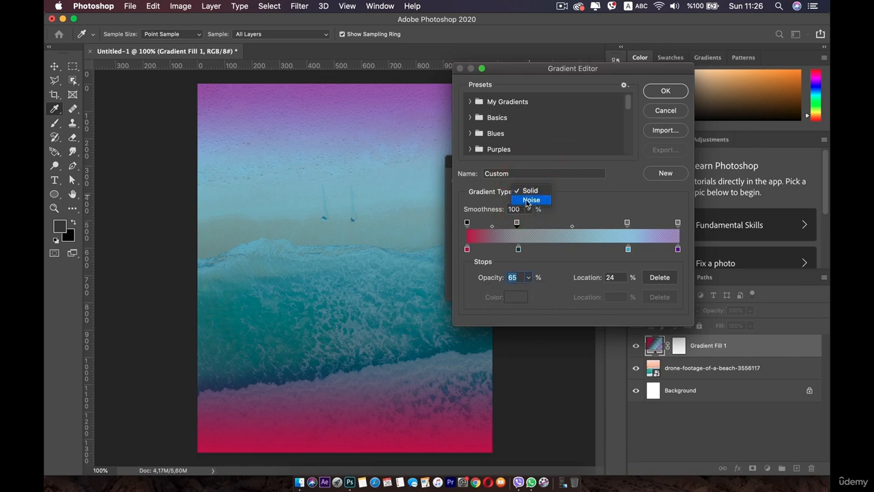
{"action": "left_click", "coordinate": [532, 200]}
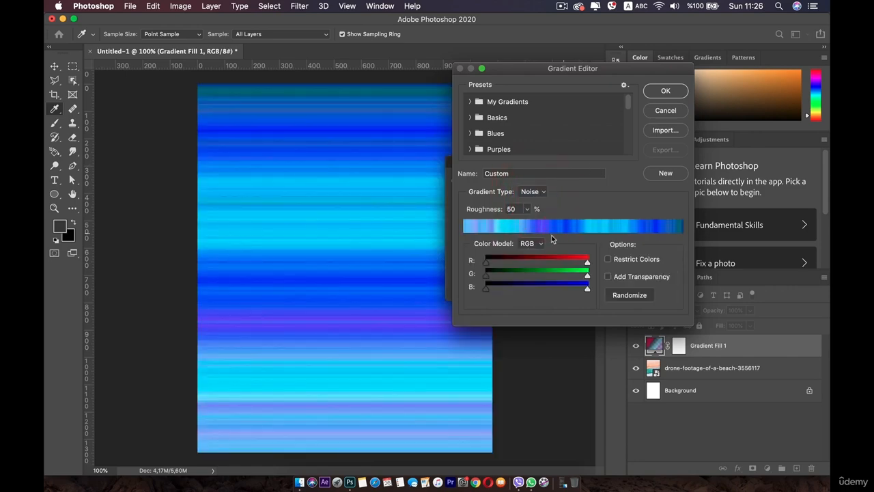
{"action": "mouse_move", "coordinate": [557, 263]}
{"action": "left_mouse_down"}
{"action": "mouse_move", "coordinate": [543, 265]}
{"action": "mouse_move", "coordinate": [555, 262]}
{"action": "left_mouse_up"}
{"action": "left_click", "coordinate": [527, 209]}
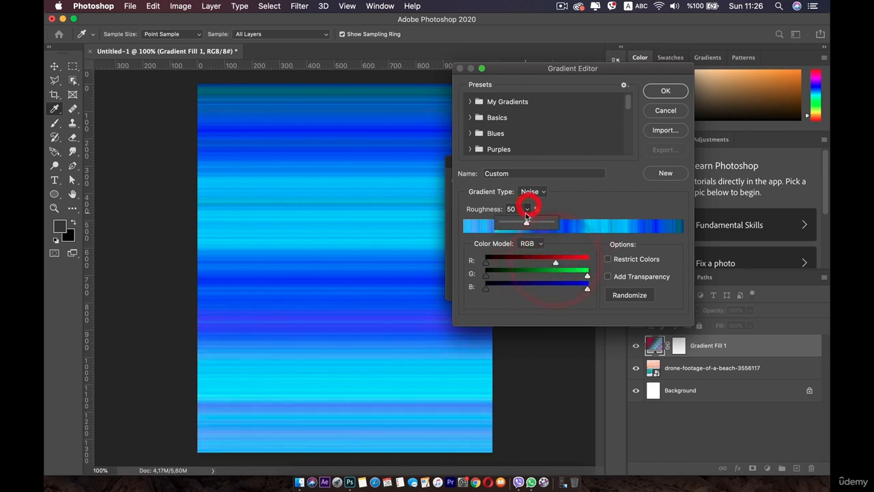
{"action": "mouse_move", "coordinate": [523, 226]}
{"action": "left_mouse_down"}
{"action": "mouse_move", "coordinate": [546, 225]}
{"action": "mouse_move", "coordinate": [499, 224]}
{"action": "mouse_move", "coordinate": [513, 223]}
{"action": "left_mouse_up"}
{"action": "mouse_move", "coordinate": [588, 274]}
{"action": "left_mouse_down"}
{"action": "mouse_move", "coordinate": [524, 275]}
{"action": "mouse_move", "coordinate": [568, 274]}
{"action": "mouse_move", "coordinate": [555, 264]}
{"action": "mouse_move", "coordinate": [579, 288]}
{"action": "left_mouse_up"}
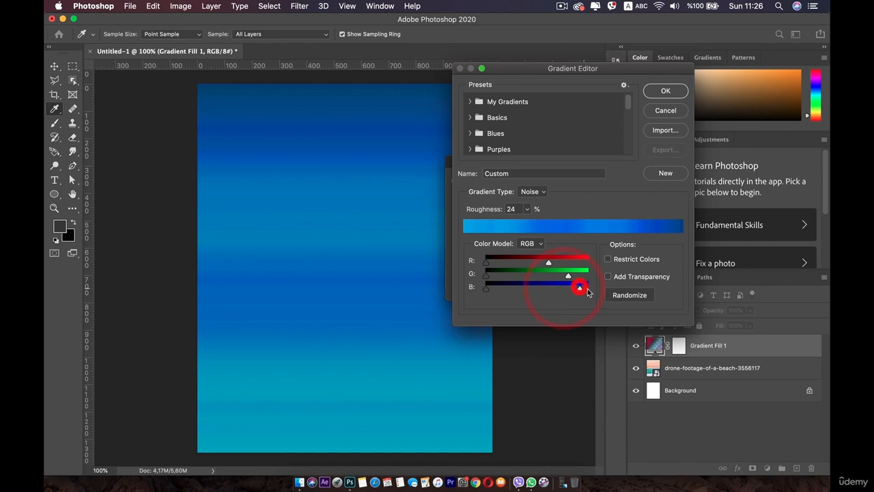
Step: Randomize the noise gradient several times, and return the gradient type to Solid
{"action": "left_click", "coordinate": [622, 296]}
{"action": "left_click", "coordinate": [622, 295]}
{"action": "left_click", "coordinate": [622, 296]}
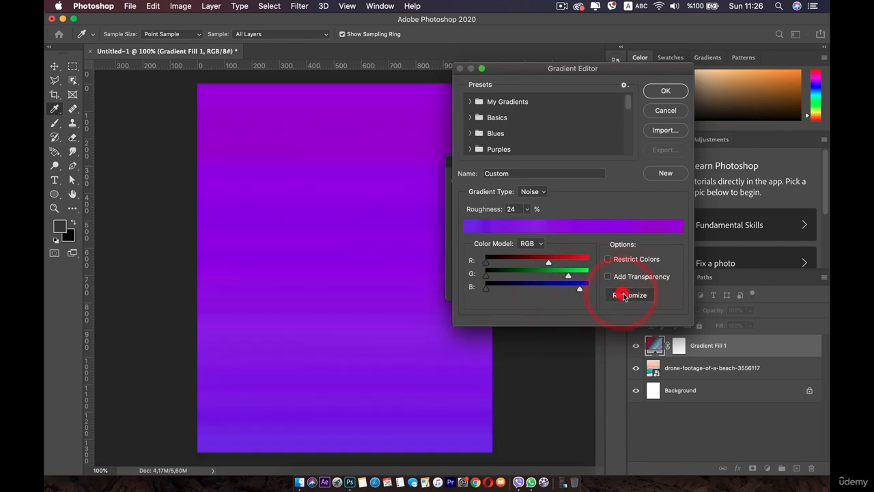
{"action": "left_click", "coordinate": [623, 296]}
{"action": "left_click", "coordinate": [624, 297]}
{"action": "left_click", "coordinate": [626, 298]}
{"action": "left_click", "coordinate": [626, 298]}
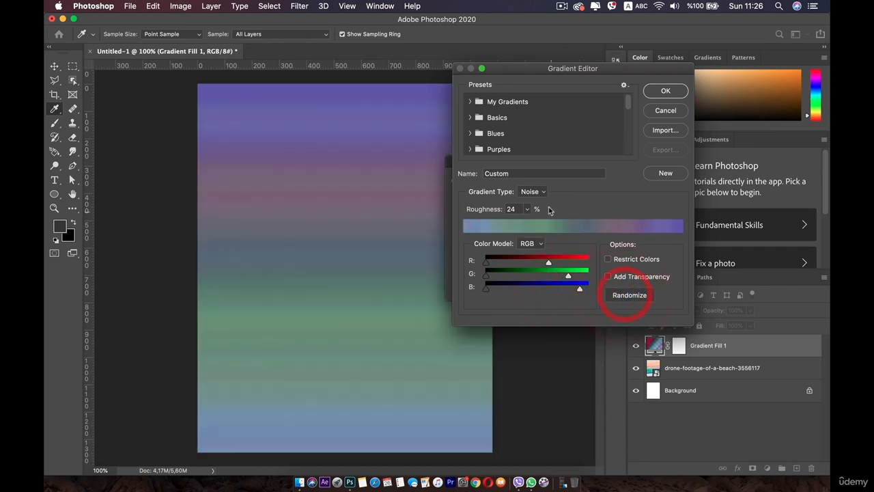
{"action": "left_click", "coordinate": [540, 192]}
{"action": "left_click", "coordinate": [540, 178]}
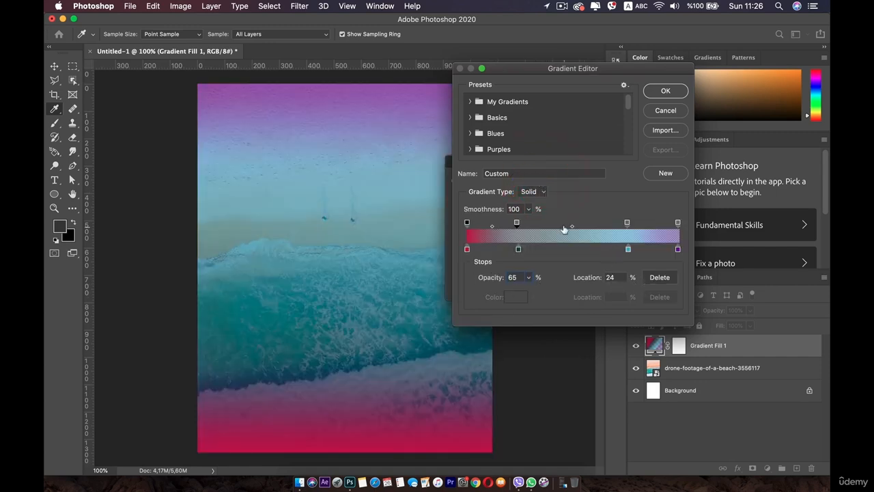
Step: Move the dark teal color stop along the gradient to location 22%
{"action": "left_click", "coordinate": [519, 249]}
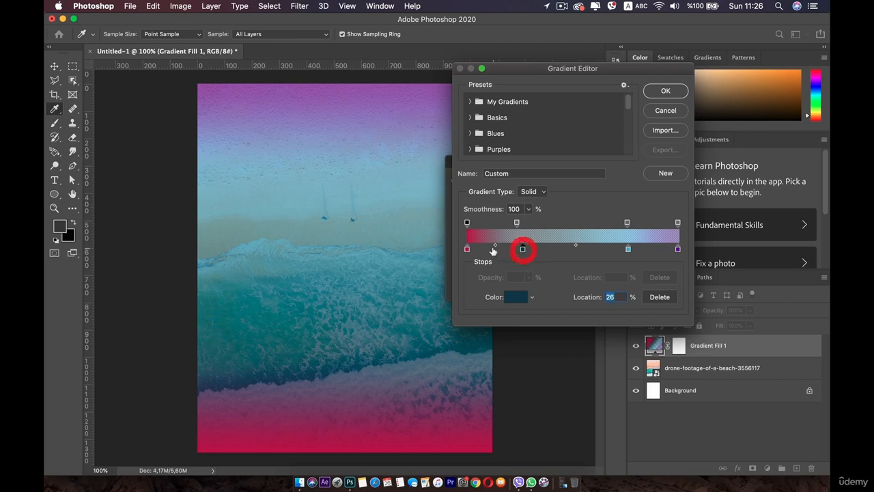
{"action": "left_click", "coordinate": [509, 250]}
{"action": "left_click_drag", "start_coordinate": [522, 250], "coordinate": [512, 250]}
{"action": "left_click", "coordinate": [514, 250]}
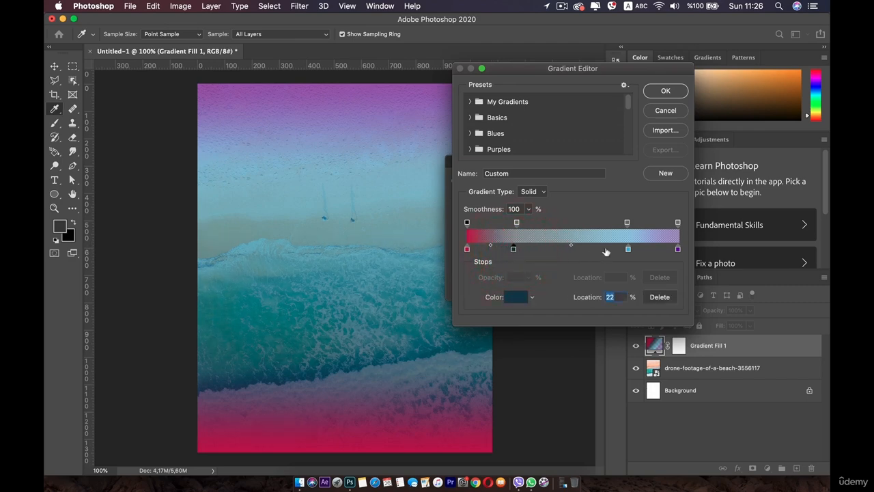
Step: Add an extra dark teal color stop at location 55% and remove it from the gradient again
{"action": "left_click", "coordinate": [584, 250]}
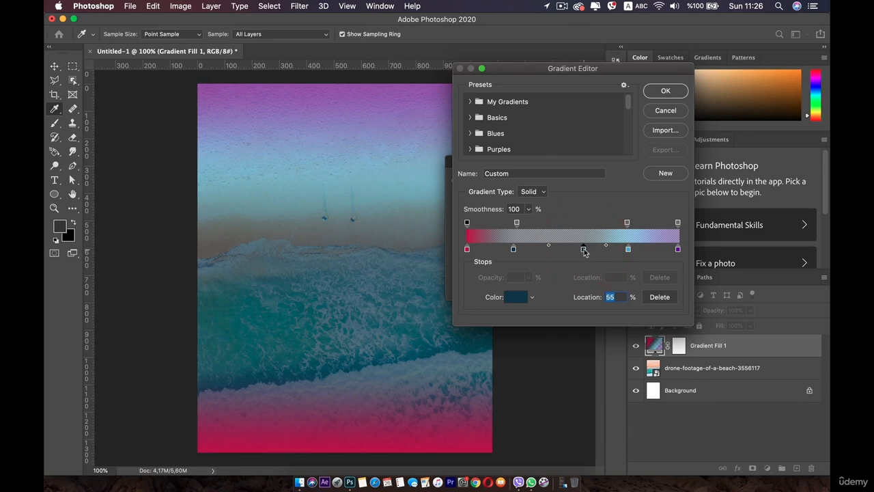
{"action": "left_click_drag", "start_coordinate": [584, 250], "coordinate": [589, 357]}
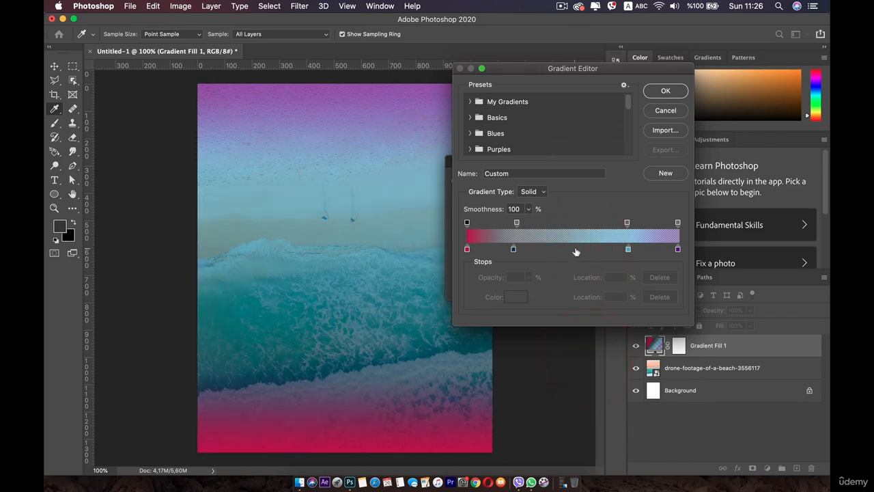
Step: Set the color midpoint between the dark teal and light blue stops to 46%, and add a second dark teal stop beside the first
{"action": "left_click", "coordinate": [513, 250]}
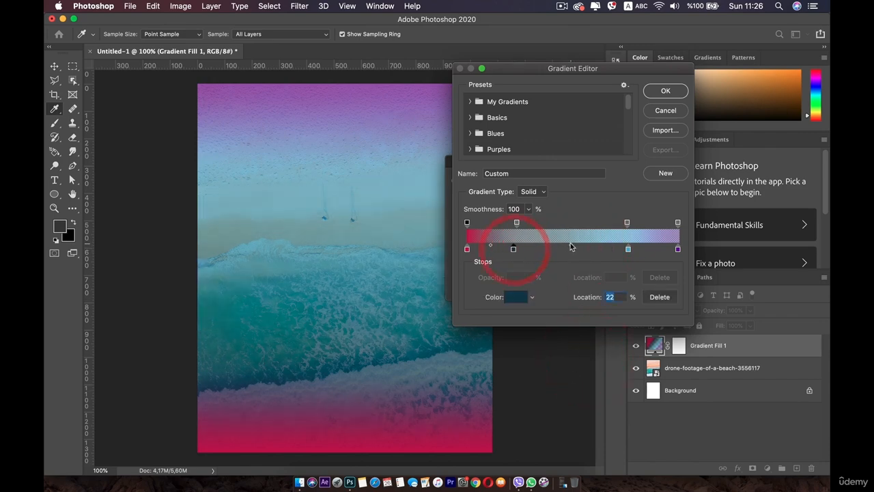
{"action": "left_click_drag", "start_coordinate": [572, 249], "coordinate": [549, 248]}
{"action": "left_click", "coordinate": [530, 248]}
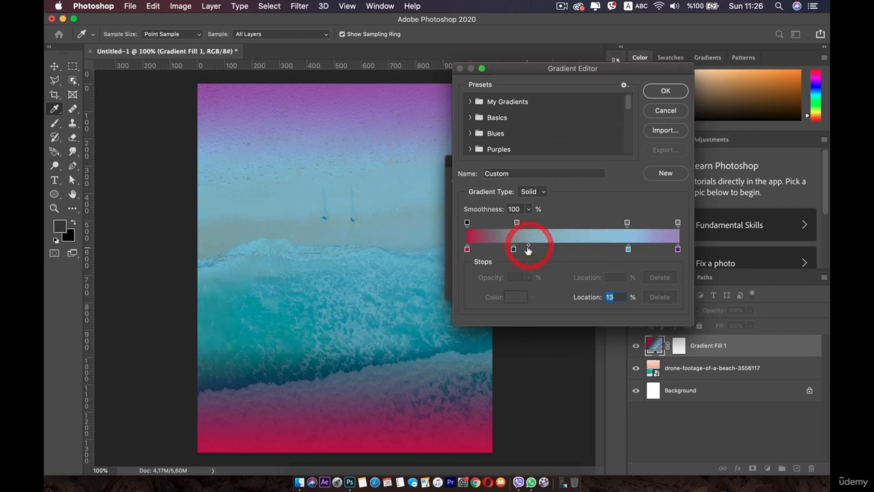
{"action": "left_click", "coordinate": [558, 248]}
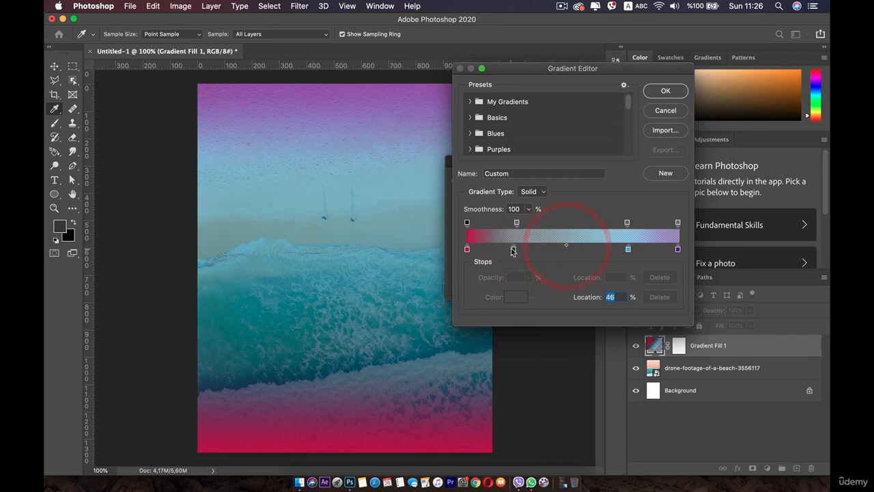
{"action": "left_click", "coordinate": [542, 250]}
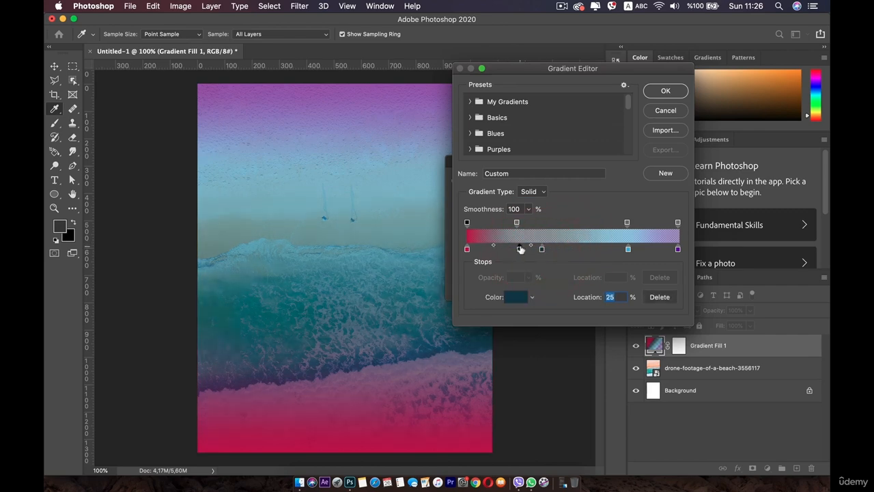
Step: Remove the second dark teal color stop from the gradient, and move the remaining dark teal stop to location 47%
{"action": "left_click_drag", "start_coordinate": [488, 247], "coordinate": [499, 249]}
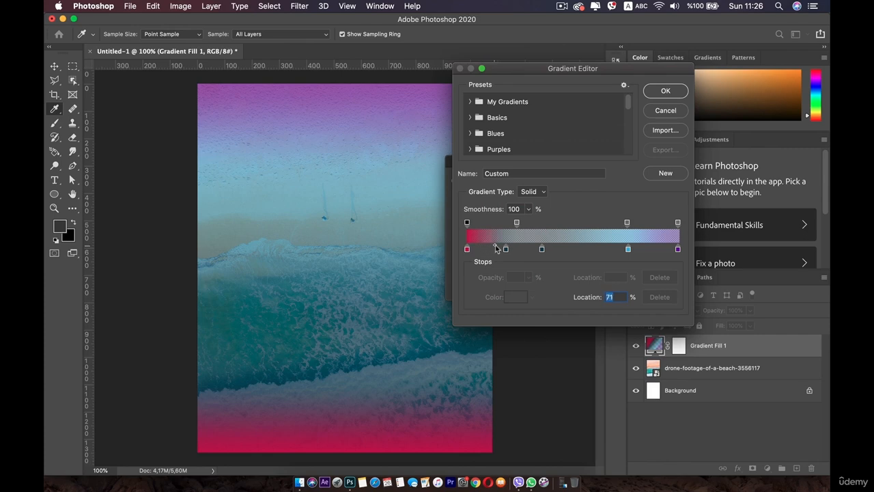
{"action": "left_click", "coordinate": [527, 249]}
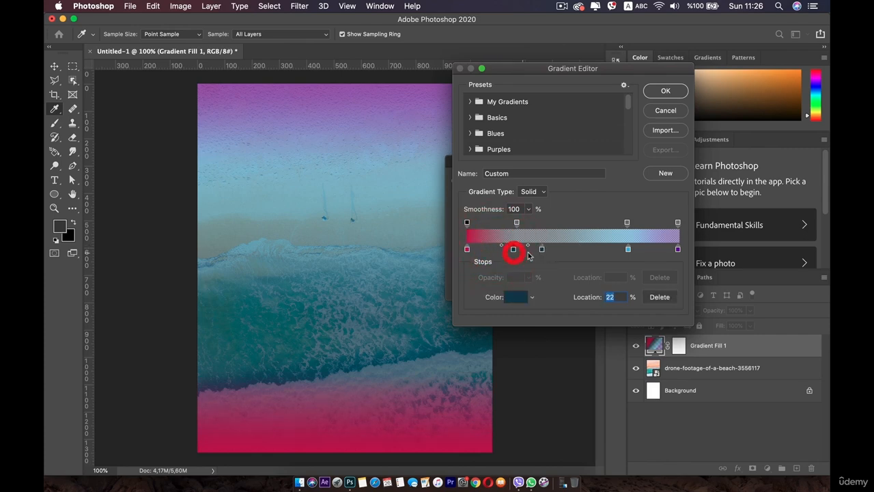
{"action": "left_click_drag", "start_coordinate": [543, 250], "coordinate": [546, 316]}
{"action": "left_click_drag", "start_coordinate": [513, 251], "coordinate": [566, 250]}
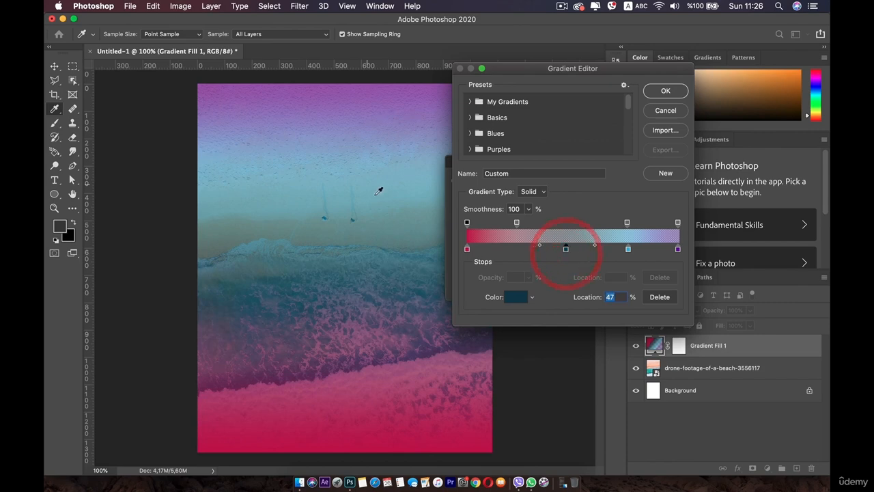
Step: Set the gradient's opacity stops at locations 100%, 76% and 24% to full 100% opacity
{"action": "left_click", "coordinate": [678, 223]}
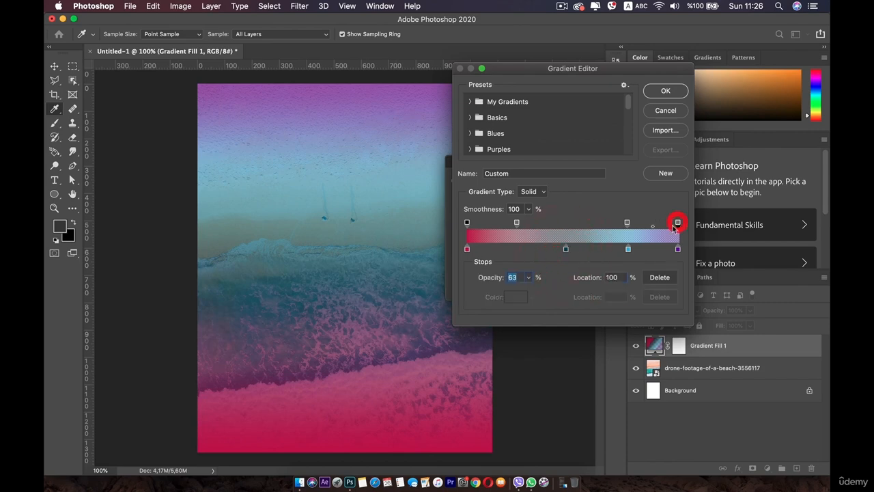
{"action": "left_click", "coordinate": [528, 277]}
{"action": "left_click_drag", "start_coordinate": [550, 292], "coordinate": [552, 293]}
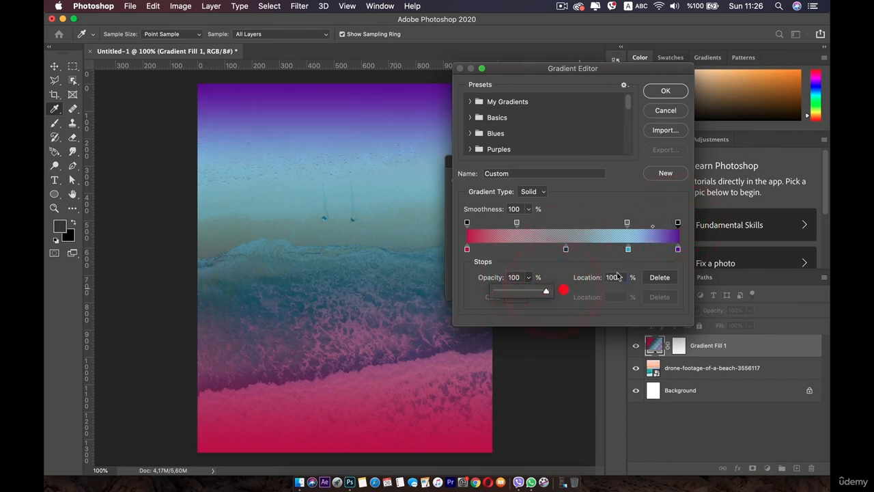
{"action": "left_click", "coordinate": [627, 223]}
{"action": "left_click", "coordinate": [528, 277]}
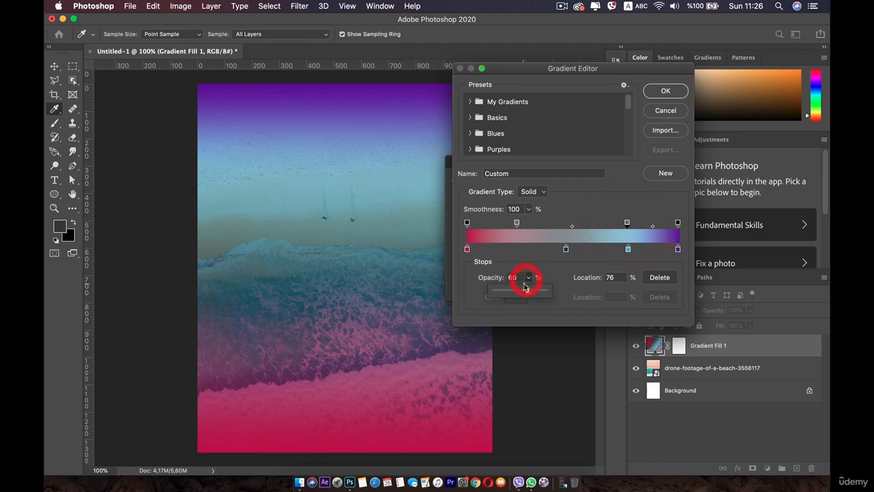
{"action": "mouse_move", "coordinate": [546, 292]}
{"action": "left_mouse_down"}
{"action": "mouse_move", "coordinate": [553, 293]}
{"action": "mouse_move", "coordinate": [545, 292]}
{"action": "left_mouse_up"}
{"action": "left_click", "coordinate": [516, 222]}
{"action": "left_click", "coordinate": [528, 277]}
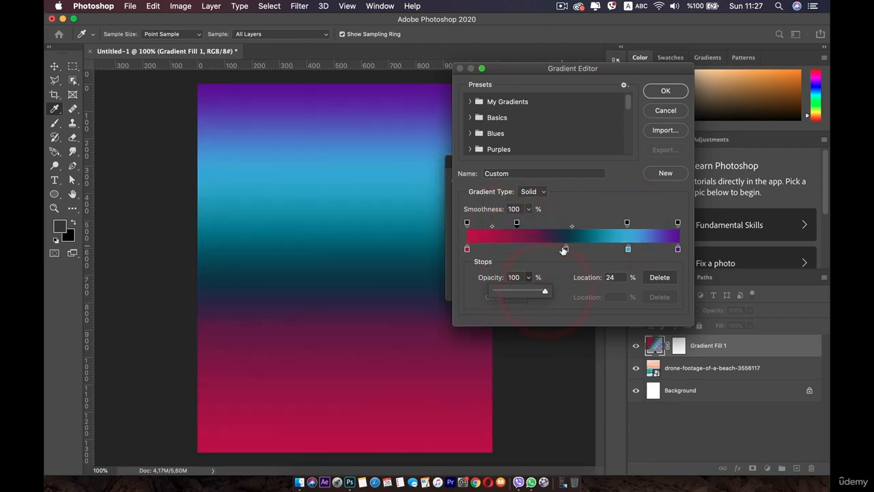
Step: Move the dark teal color stop to location 38%, recolor it with lighter teal sampled from the gradient bar, and accept the gradient
{"action": "left_click_drag", "start_coordinate": [564, 250], "coordinate": [502, 248]}
{"action": "left_click", "coordinate": [548, 250]}
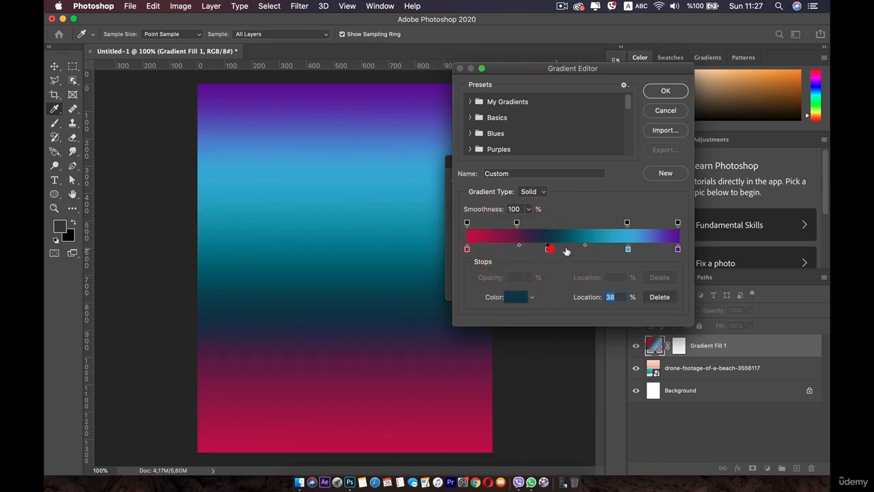
{"action": "left_click", "coordinate": [594, 238]}
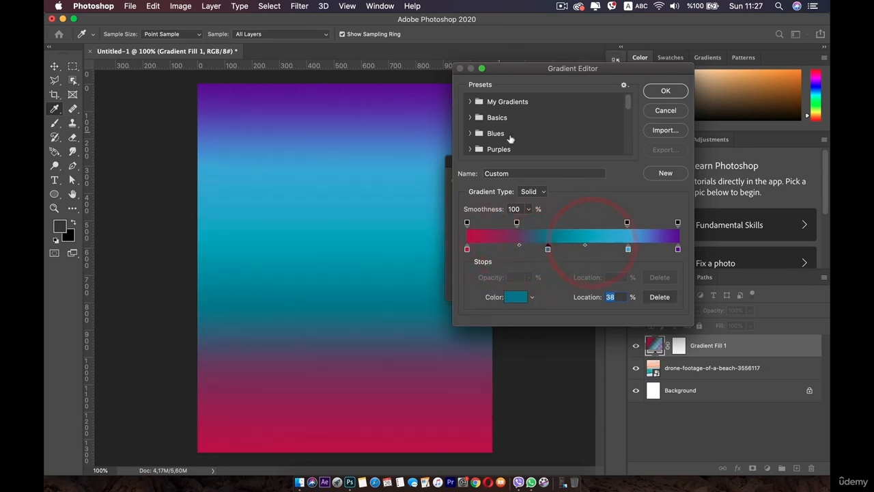
{"action": "scroll", "coordinate": [574, 133], "scroll_direction": "down", "scroll_amount": 5}
{"action": "scroll", "coordinate": [580, 140], "scroll_direction": "down", "scroll_amount": 4}
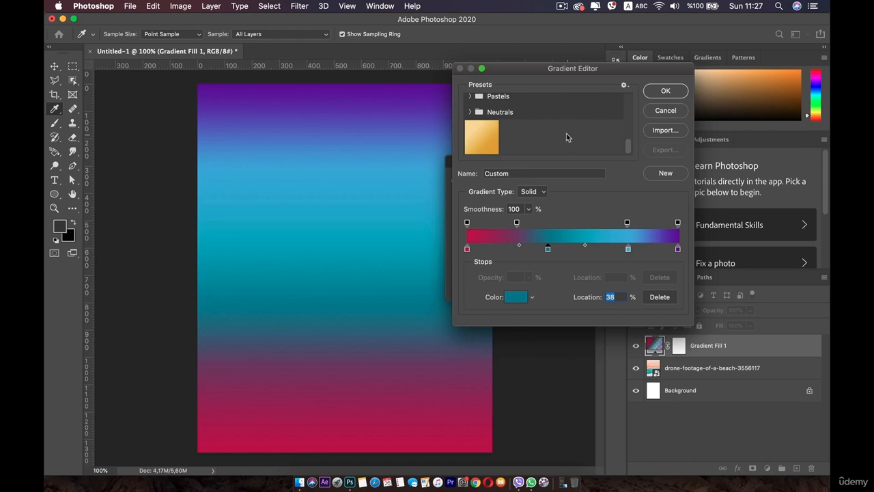
{"action": "scroll", "coordinate": [566, 137], "scroll_direction": "up", "scroll_amount": 3}
{"action": "left_click", "coordinate": [666, 91]}
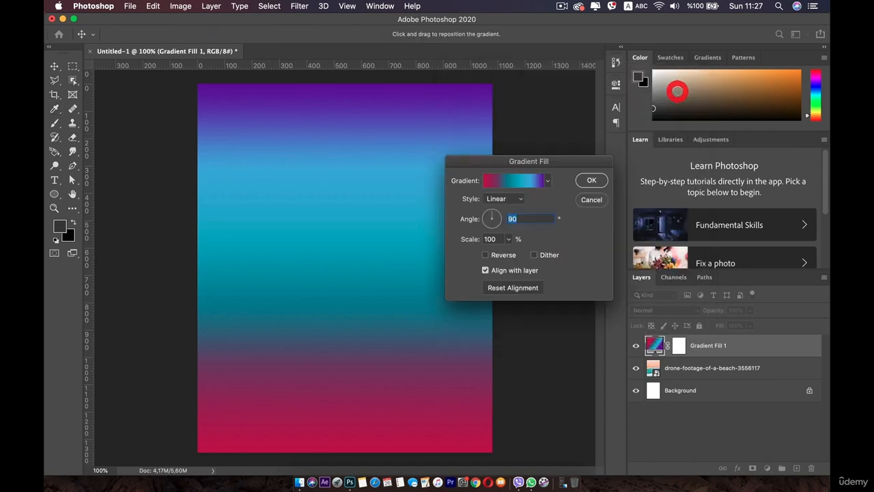
Step: Try the Radial and Angle styles for the gradient fill, and rotate its angle to 122.95°
{"action": "left_click", "coordinate": [504, 198]}
{"action": "left_click", "coordinate": [502, 208]}
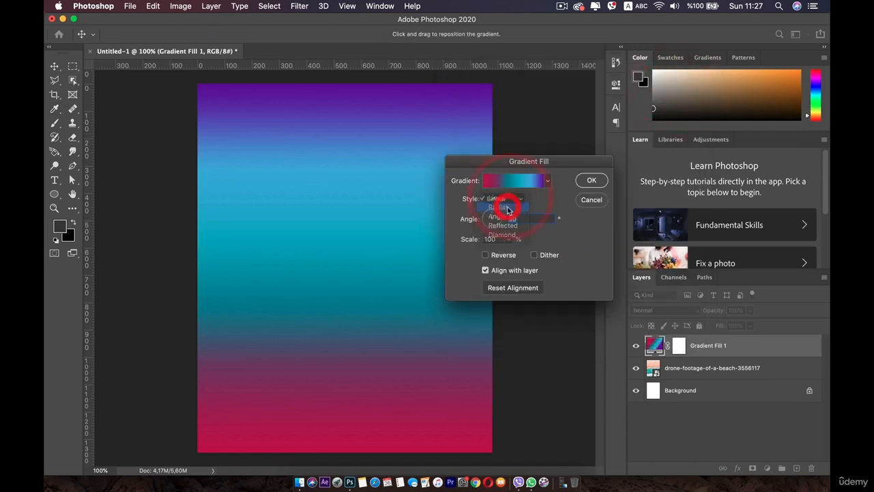
{"action": "left_click", "coordinate": [500, 200]}
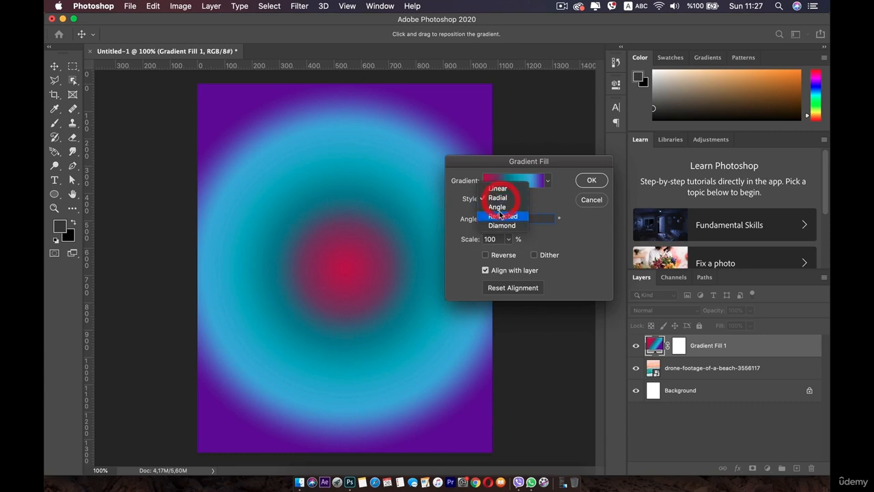
{"action": "left_click", "coordinate": [501, 208]}
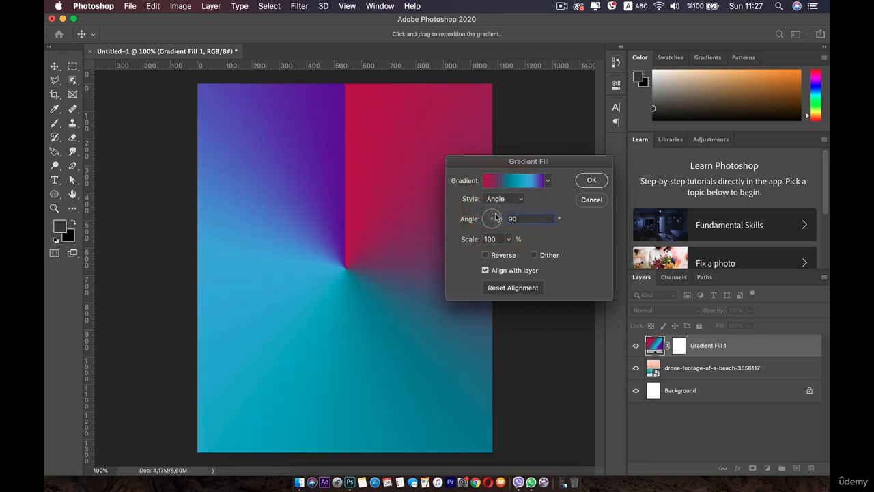
{"action": "mouse_move", "coordinate": [496, 217]}
{"action": "left_mouse_down"}
{"action": "mouse_move", "coordinate": [478, 208]}
{"action": "mouse_move", "coordinate": [483, 219]}
{"action": "mouse_move", "coordinate": [487, 212]}
{"action": "left_mouse_up"}
Step: Try the Reflected and Diamond styles on the gradient fill, and return the style to Linear
{"action": "left_click", "coordinate": [501, 199]}
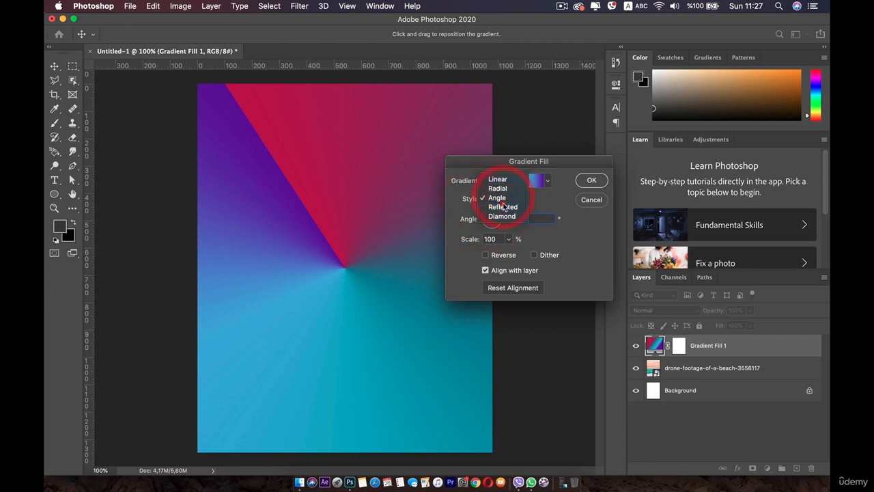
{"action": "left_click", "coordinate": [504, 207]}
{"action": "left_click", "coordinate": [518, 202]}
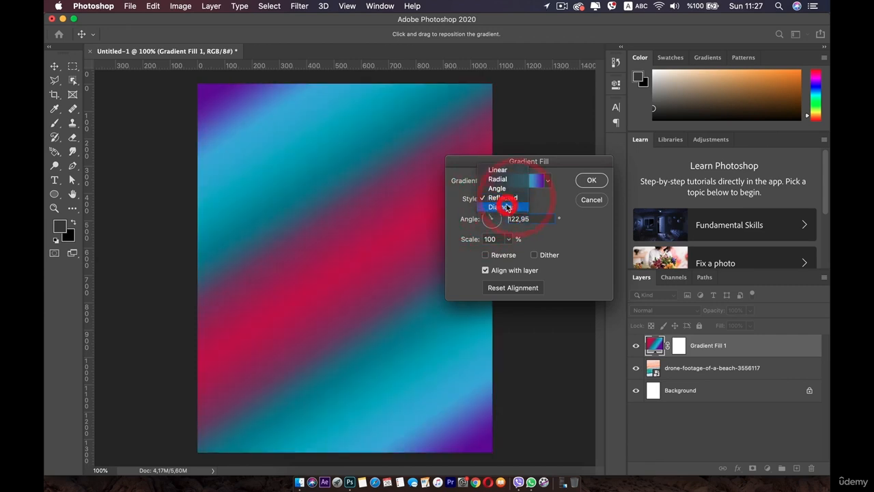
{"action": "left_click", "coordinate": [507, 208]}
{"action": "left_click", "coordinate": [507, 203]}
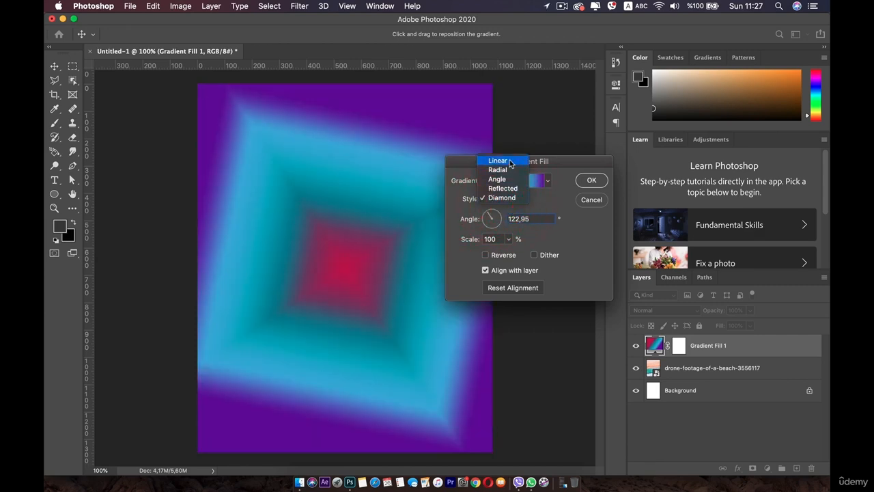
{"action": "left_click", "coordinate": [511, 146]}
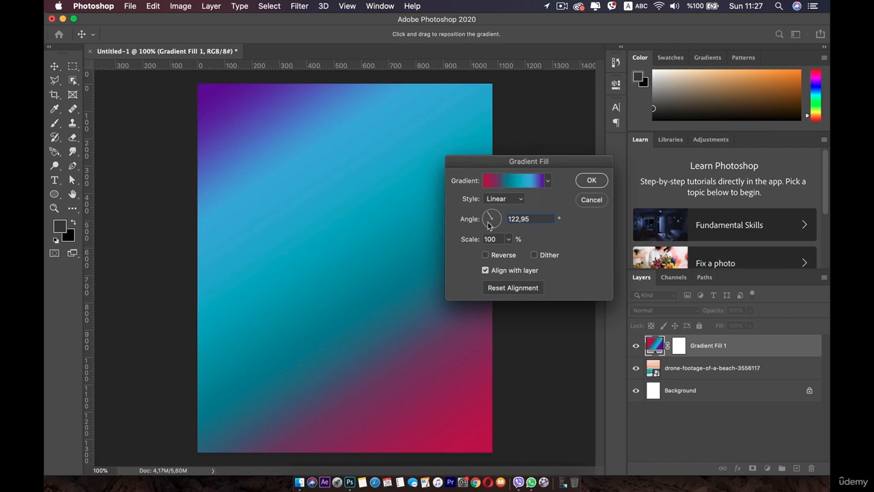
Step: Set the gradient fill's angle to 73.22° and its scale to 188%
{"action": "mouse_move", "coordinate": [500, 218]}
{"action": "left_mouse_down"}
{"action": "mouse_move", "coordinate": [488, 218]}
{"action": "mouse_move", "coordinate": [494, 211]}
{"action": "left_mouse_up"}
{"action": "left_click", "coordinate": [508, 239]}
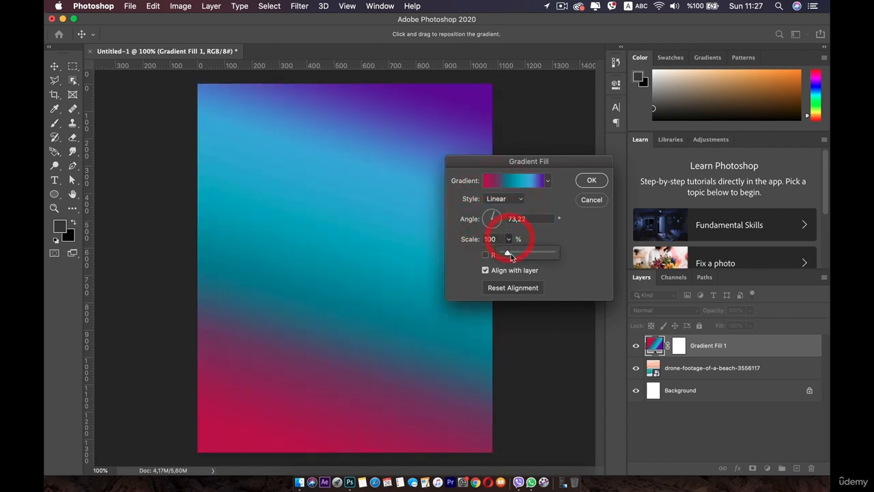
{"action": "mouse_move", "coordinate": [511, 252]}
{"action": "left_mouse_down"}
{"action": "mouse_move", "coordinate": [539, 255]}
{"action": "mouse_move", "coordinate": [503, 255]}
{"action": "mouse_move", "coordinate": [515, 255]}
{"action": "left_mouse_up"}
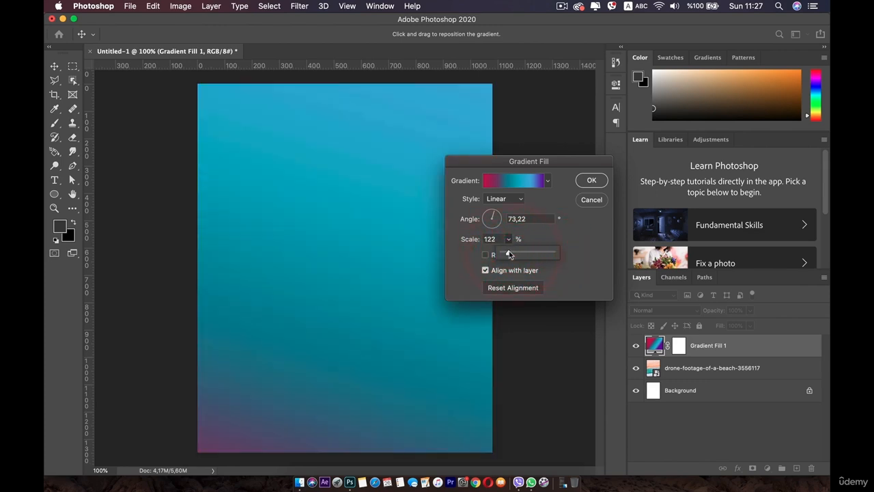
{"action": "left_click", "coordinate": [464, 261]}
Step: Toggle the gradient fill's Reverse and Dither options, leaving Reverse enabled, Dither disabled and Align with layer enabled
{"action": "left_click", "coordinate": [485, 254]}
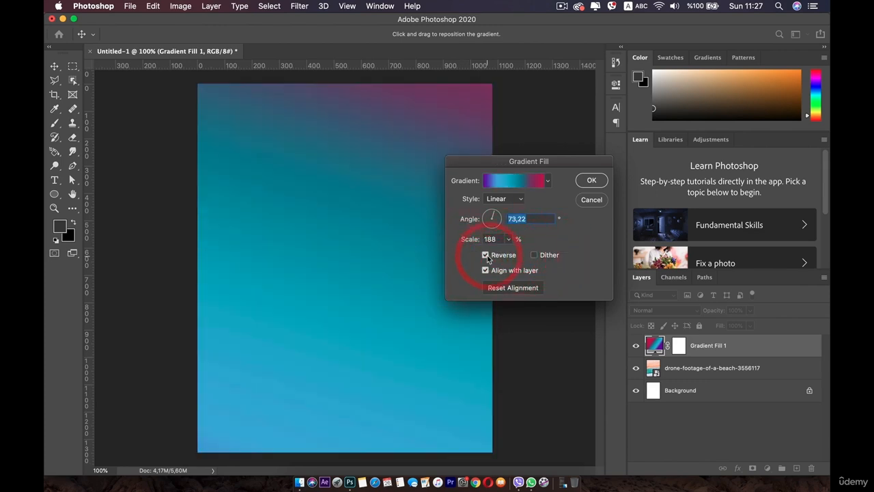
{"action": "left_click", "coordinate": [485, 255]}
{"action": "left_click", "coordinate": [485, 254]}
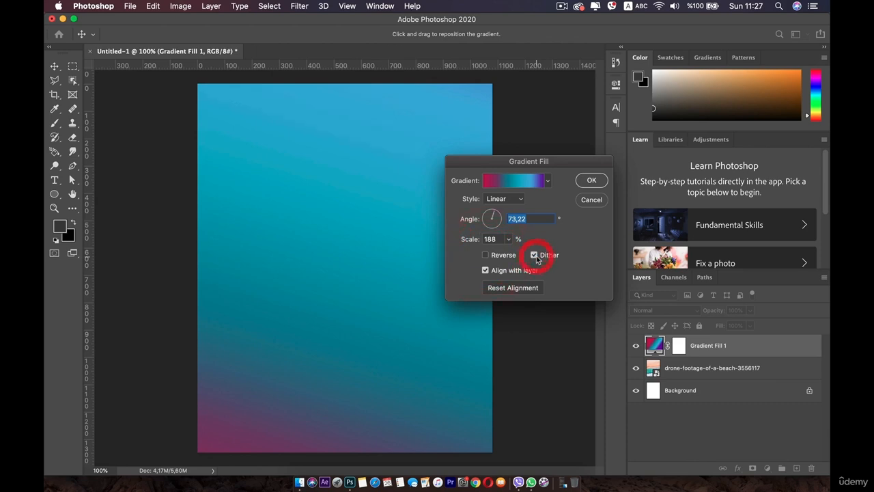
{"action": "left_click", "coordinate": [486, 254]}
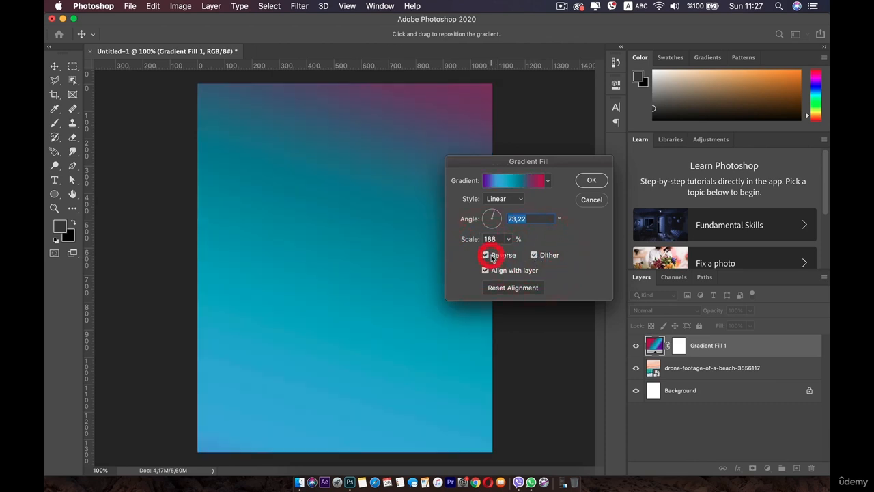
{"action": "left_click", "coordinate": [537, 255]}
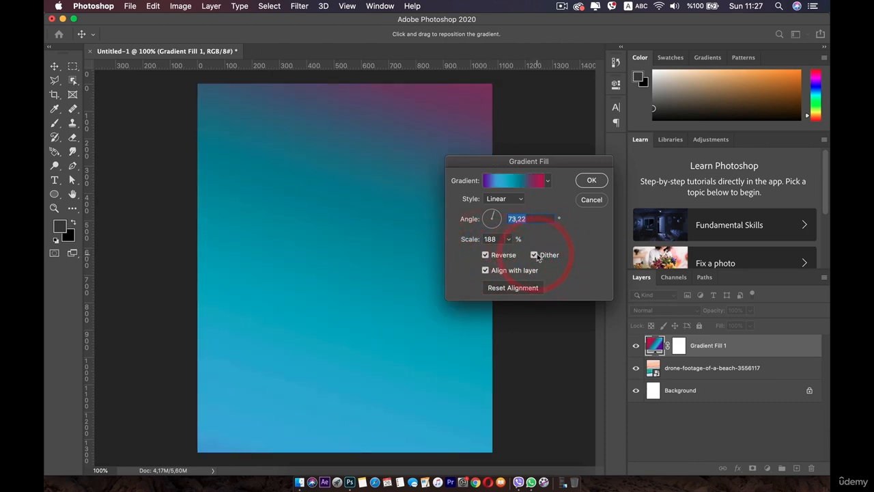
{"action": "left_click", "coordinate": [486, 270]}
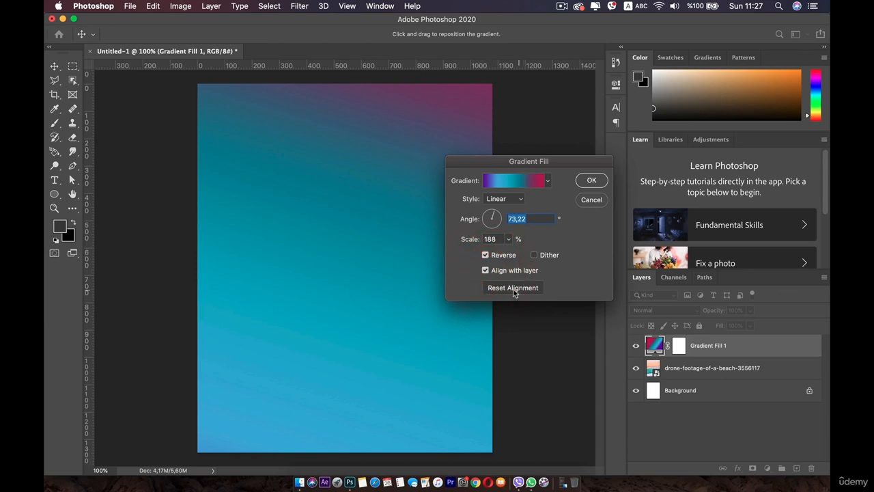
Step: Set the gradient fill's angle to 29.16° and its scale to 100%, and apply the fill settings
{"action": "left_click", "coordinate": [493, 220]}
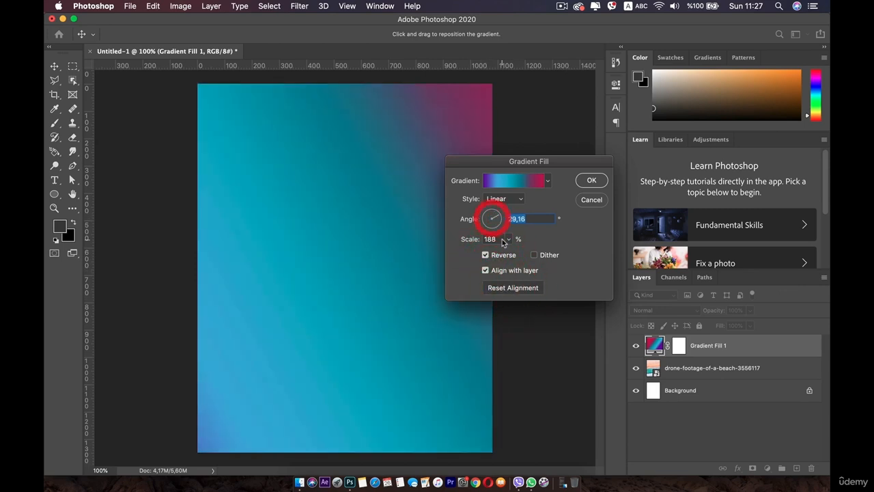
{"action": "left_click_drag", "start_coordinate": [508, 239], "coordinate": [501, 253]}
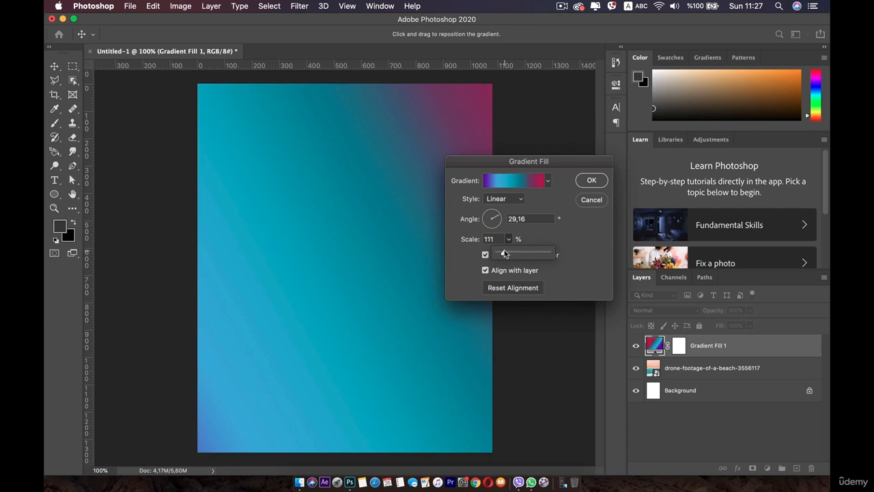
{"action": "left_click", "coordinate": [503, 252]}
{"action": "left_click", "coordinate": [598, 181]}
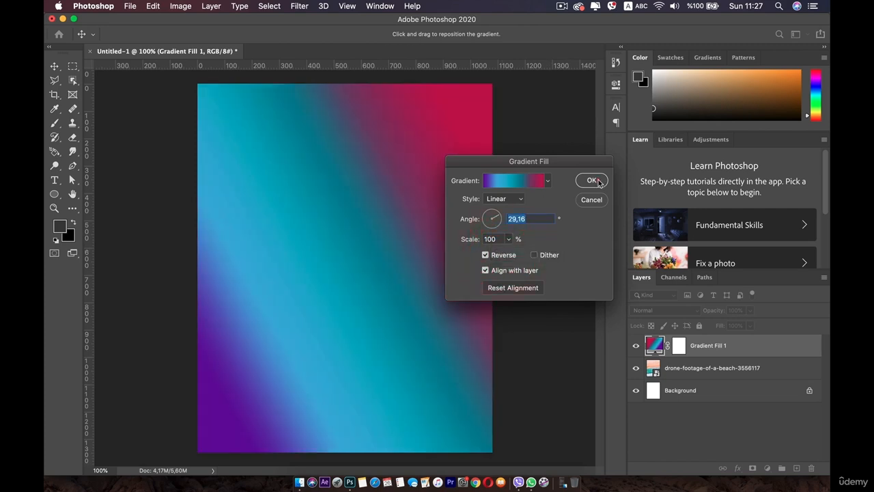
Step: Paint black over the upper part of the Gradient Fill 1 layer mask with a 300 px brush
{"action": "left_click", "coordinate": [677, 345]}
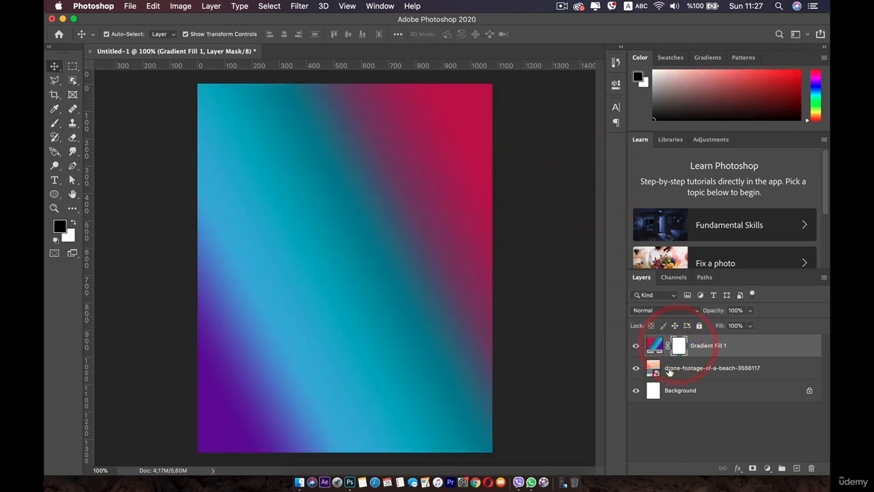
{"action": "left_click", "coordinate": [692, 425]}
{"action": "left_click", "coordinate": [655, 346]}
{"action": "left_click", "coordinate": [677, 346]}
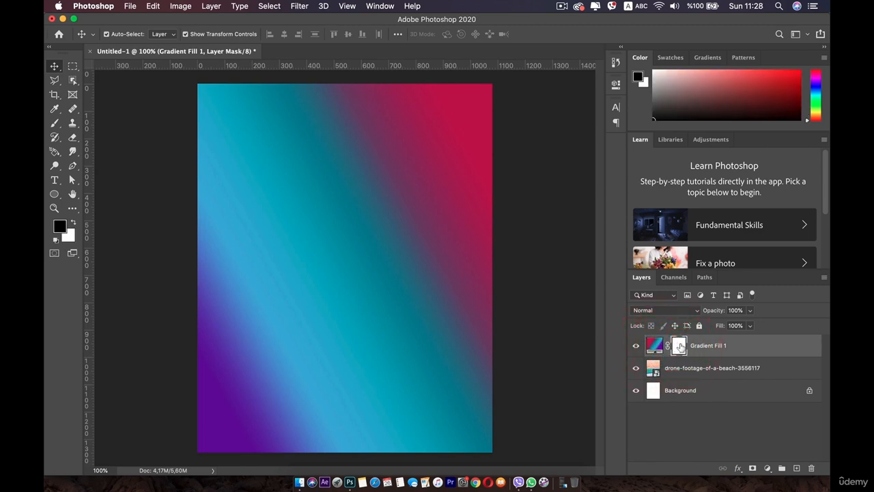
{"action": "left_click", "coordinate": [56, 123]}
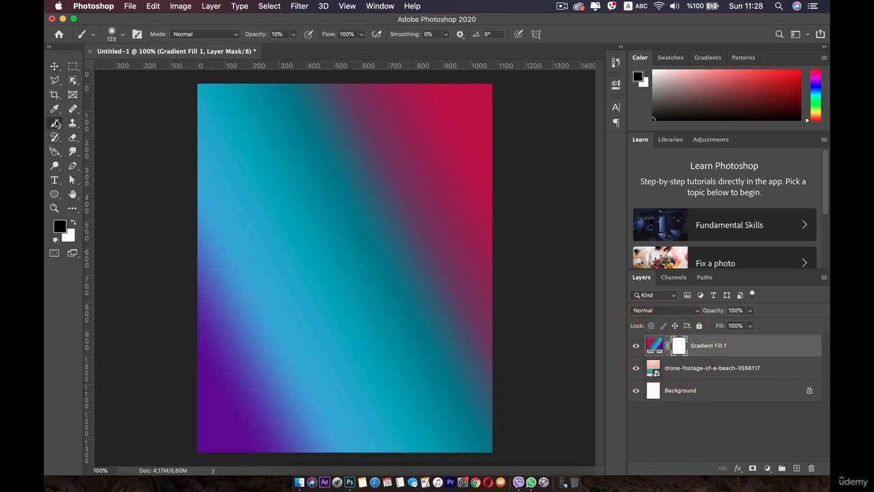
{"action": "right_click", "coordinate": [364, 157]}
{"action": "left_click_drag", "start_coordinate": [462, 183], "coordinate": [478, 182]}
{"action": "mouse_move", "coordinate": [305, 161]}
{"action": "left_mouse_down"}
{"action": "mouse_move", "coordinate": [399, 180]}
{"action": "mouse_move", "coordinate": [365, 195]}
{"action": "mouse_move", "coordinate": [325, 265]}
{"action": "mouse_move", "coordinate": [239, 257]}
{"action": "mouse_move", "coordinate": [437, 103]}
{"action": "mouse_move", "coordinate": [307, 116]}
{"action": "mouse_move", "coordinate": [253, 107]}
{"action": "mouse_move", "coordinate": [360, 152]}
{"action": "mouse_move", "coordinate": [440, 157]}
{"action": "left_mouse_up"}
Step: Set the brush opacity to 30%, paint the mask's top area black, and restore part of the gradient there with white
{"action": "left_click", "coordinate": [292, 34]}
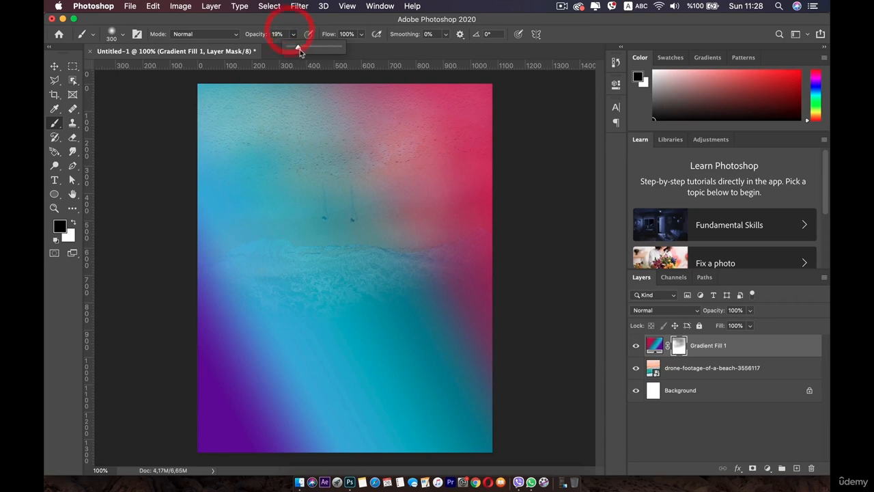
{"action": "left_click_drag", "start_coordinate": [299, 50], "coordinate": [304, 50]}
{"action": "mouse_move", "coordinate": [492, 127]}
{"action": "left_mouse_down"}
{"action": "mouse_move", "coordinate": [426, 106]}
{"action": "mouse_move", "coordinate": [391, 128]}
{"action": "mouse_move", "coordinate": [477, 147]}
{"action": "mouse_move", "coordinate": [272, 175]}
{"action": "mouse_move", "coordinate": [355, 193]}
{"action": "mouse_move", "coordinate": [243, 177]}
{"action": "mouse_move", "coordinate": [281, 107]}
{"action": "mouse_move", "coordinate": [337, 109]}
{"action": "mouse_move", "coordinate": [237, 112]}
{"action": "mouse_move", "coordinate": [502, 106]}
{"action": "mouse_move", "coordinate": [249, 120]}
{"action": "mouse_move", "coordinate": [171, 212]}
{"action": "left_mouse_up"}
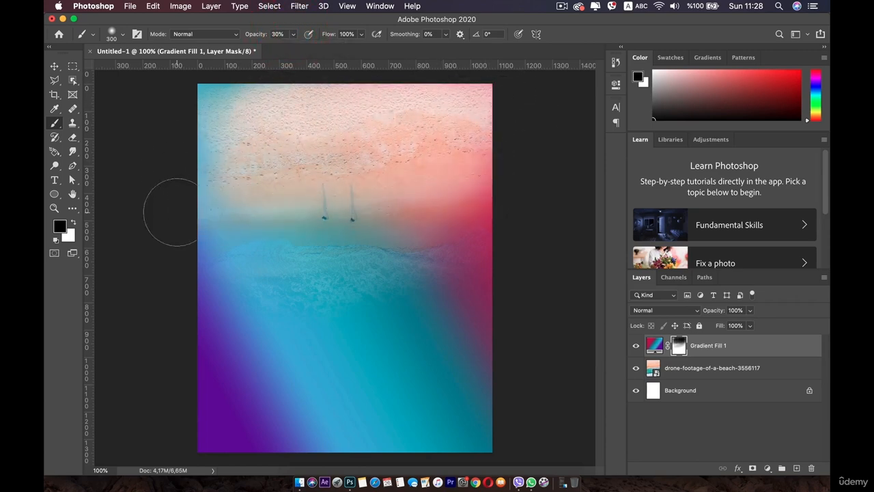
{"action": "left_click", "coordinate": [73, 223]}
{"action": "mouse_move", "coordinate": [369, 108]}
{"action": "left_mouse_down"}
{"action": "mouse_move", "coordinate": [273, 117]}
{"action": "mouse_move", "coordinate": [356, 161]}
{"action": "mouse_move", "coordinate": [246, 195]}
{"action": "mouse_move", "coordinate": [402, 116]}
{"action": "mouse_move", "coordinate": [523, 120]}
{"action": "mouse_move", "coordinate": [314, 133]}
{"action": "left_mouse_up"}
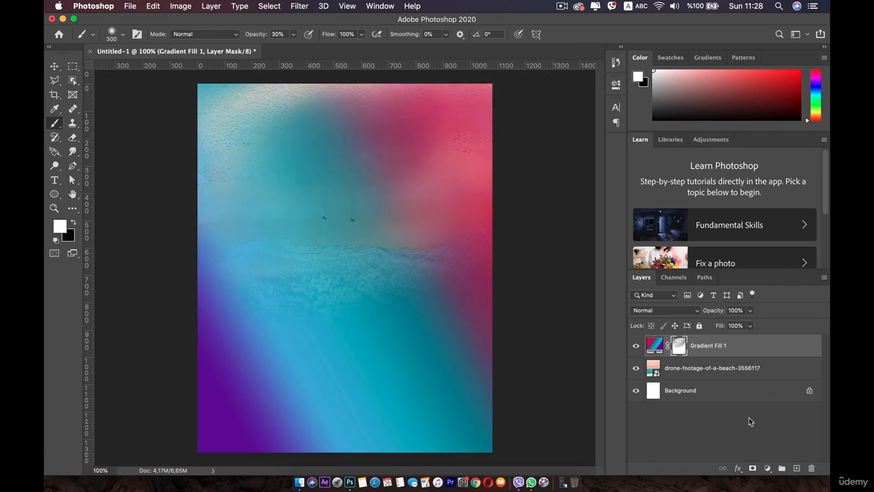
{"action": "left_click", "coordinate": [766, 468]}
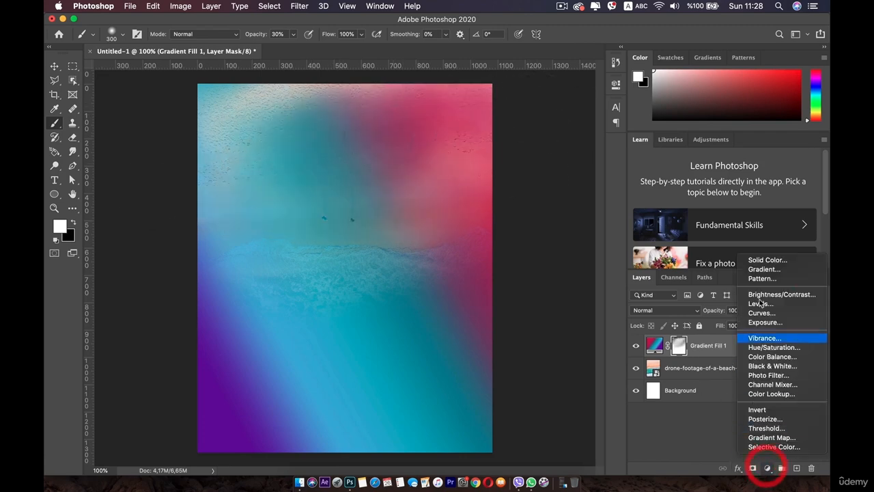
{"action": "left_click", "coordinate": [773, 278]}
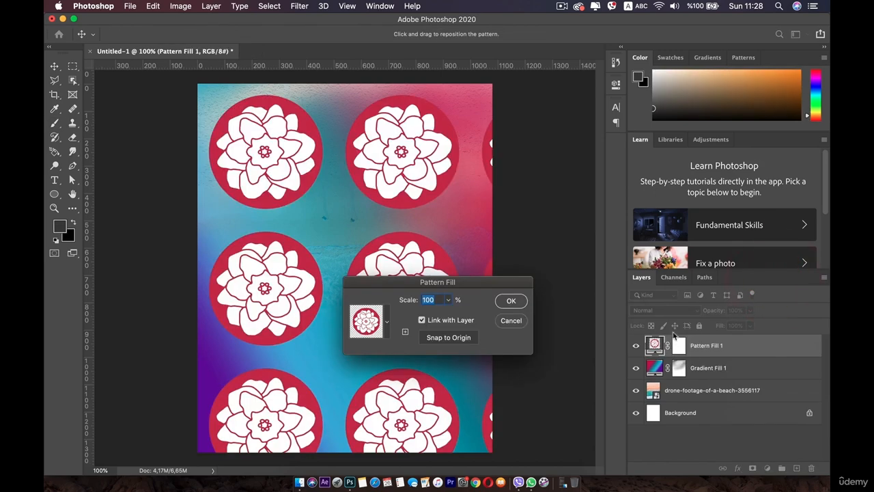
{"action": "left_click", "coordinate": [512, 320]}
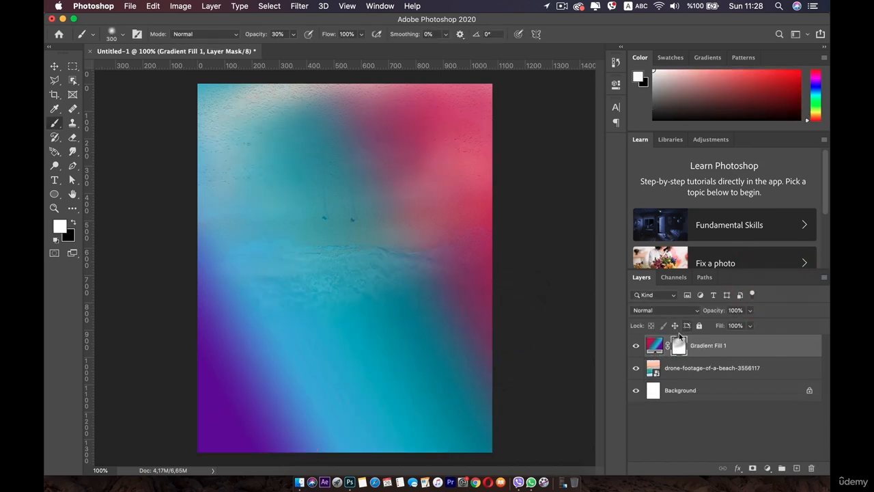
Step: Delete the Gradient Fill 1 layer and leave no layer selected
{"action": "right_click", "coordinate": [751, 347]}
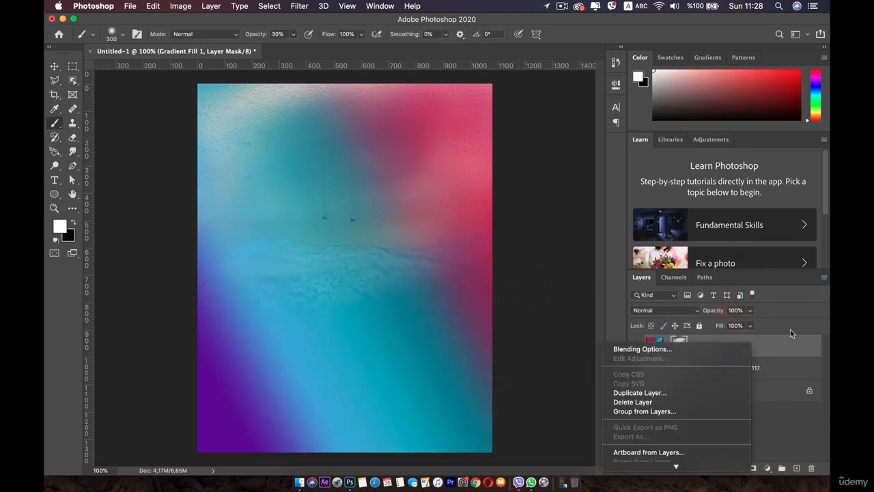
{"action": "left_click", "coordinate": [790, 332]}
{"action": "left_click", "coordinate": [770, 345]}
{"action": "key", "text": "BackSpace"}
{"action": "key", "text": "BackSpace"}
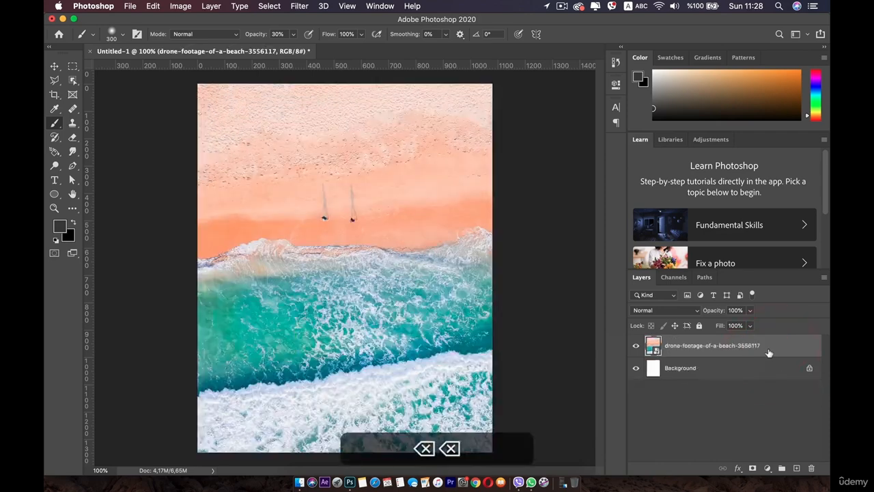
{"action": "left_click", "coordinate": [785, 414]}
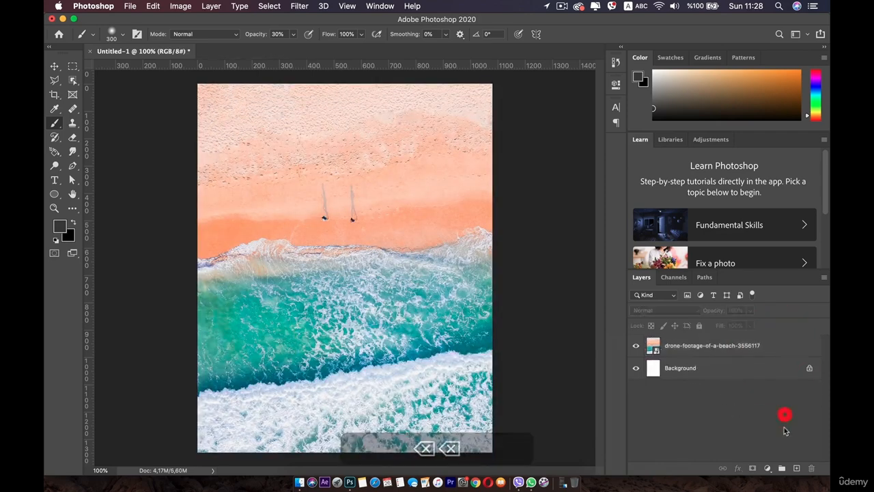
Step: Add a pattern fill layer over the beach photo and try several fine line and texture patterns on it
{"action": "left_click", "coordinate": [767, 468]}
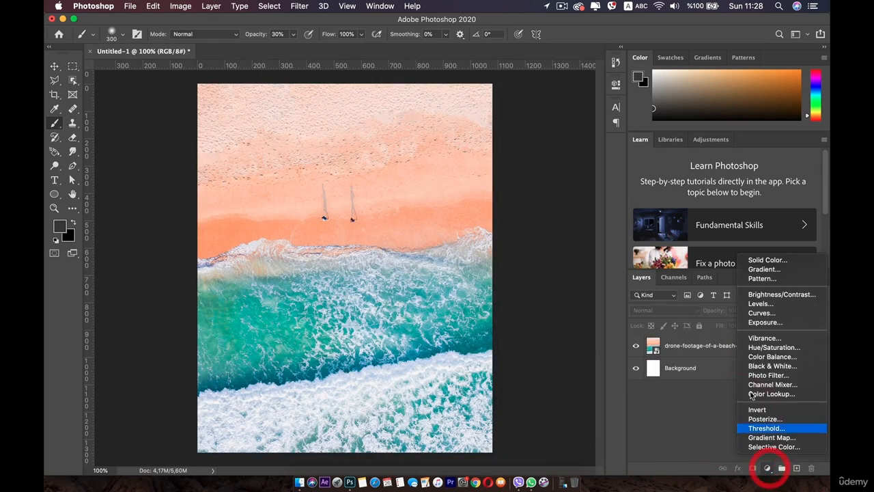
{"action": "left_click", "coordinate": [766, 280]}
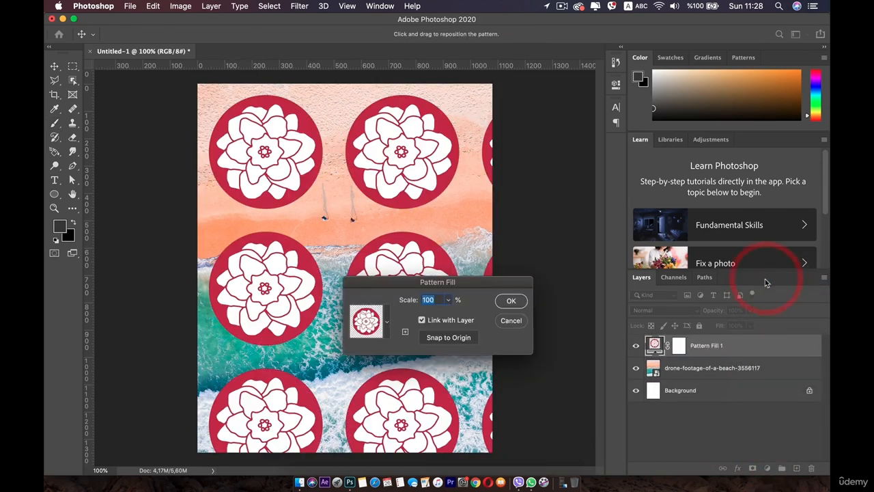
{"action": "left_click", "coordinate": [386, 321]}
{"action": "scroll", "coordinate": [382, 369], "scroll_direction": "down", "scroll_amount": 2}
{"action": "scroll", "coordinate": [383, 369], "scroll_direction": "up", "scroll_amount": 2}
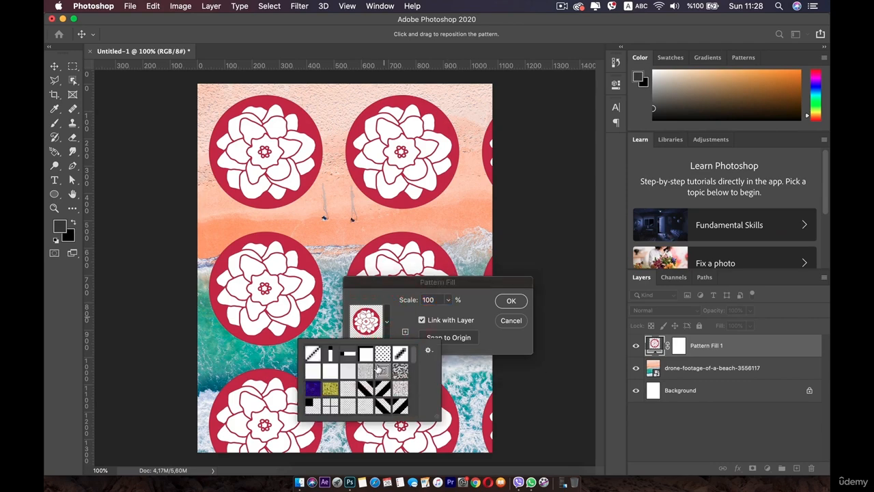
{"action": "left_click", "coordinate": [379, 355]}
{"action": "left_click", "coordinate": [346, 383]}
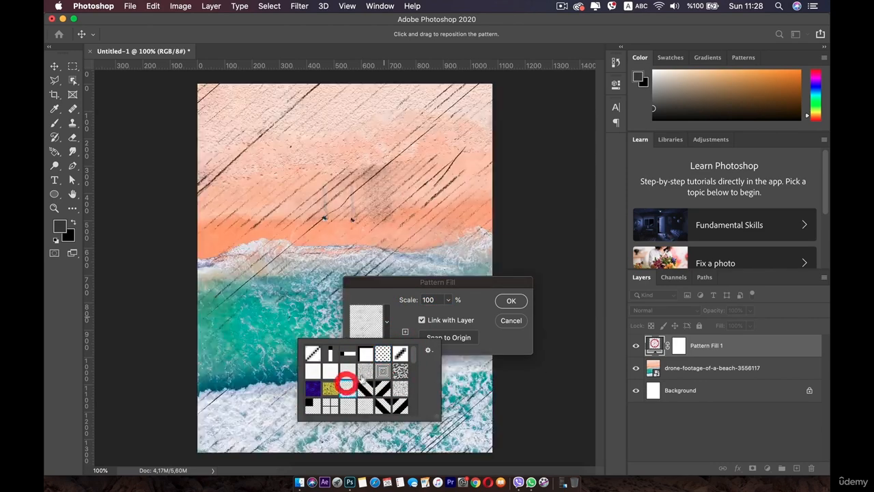
{"action": "left_click", "coordinate": [362, 374]}
{"action": "left_click", "coordinate": [366, 405]}
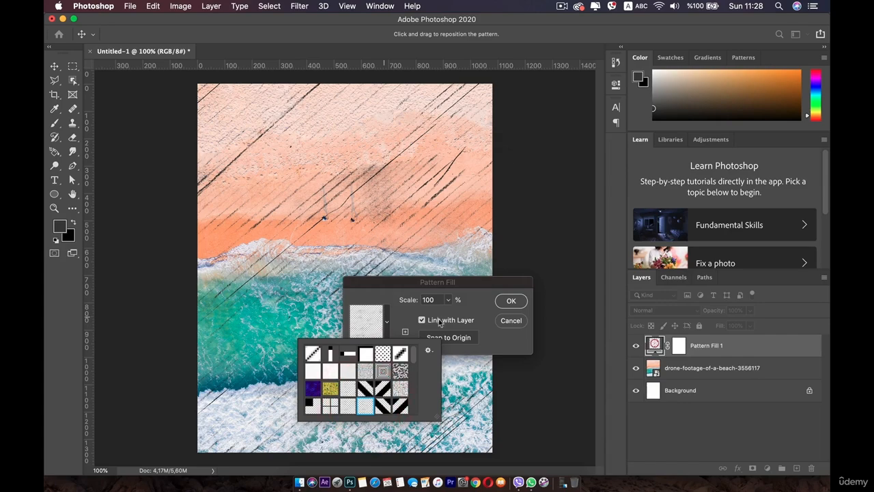
Step: Choose a bold black-and-white diagonal stripe pattern for the fill, set its scale to 56%, and apply it
{"action": "left_click", "coordinate": [400, 370]}
{"action": "left_click", "coordinate": [400, 406]}
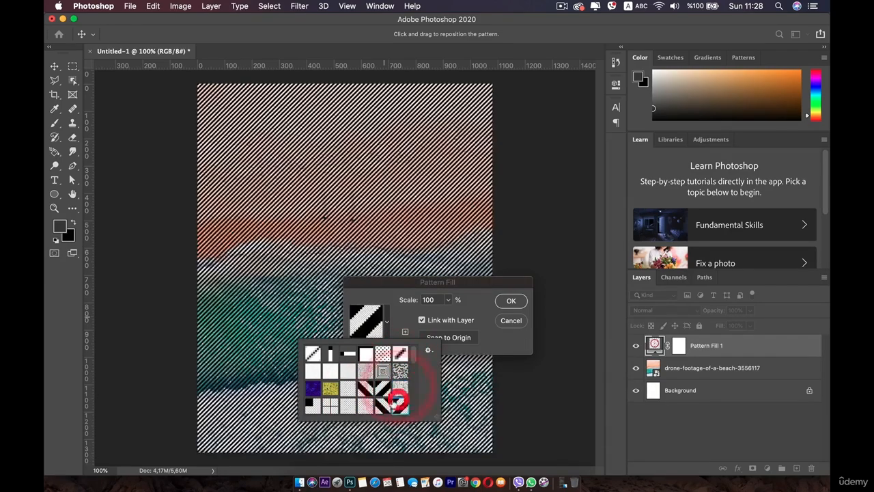
{"action": "left_click", "coordinate": [367, 388]}
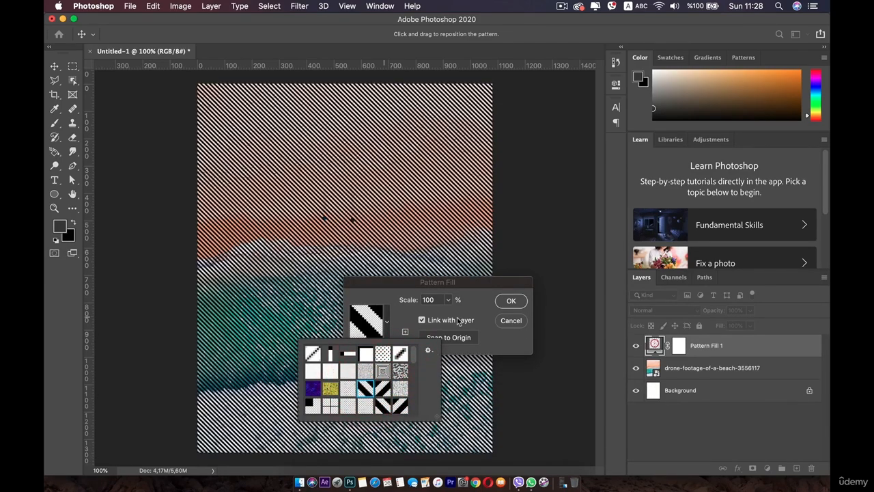
{"action": "left_click", "coordinate": [463, 318]}
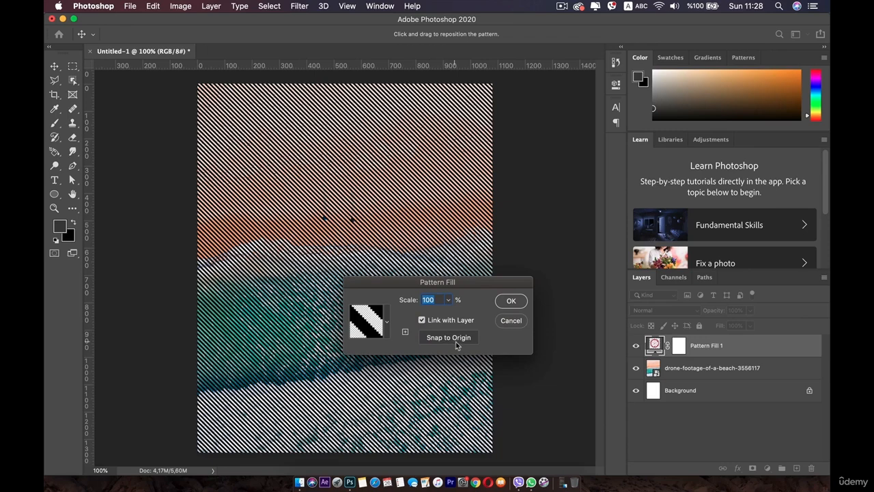
{"action": "mouse_move", "coordinate": [448, 299]}
{"action": "left_mouse_down"}
{"action": "mouse_move", "coordinate": [471, 314]}
{"action": "mouse_move", "coordinate": [445, 316]}
{"action": "left_mouse_up"}
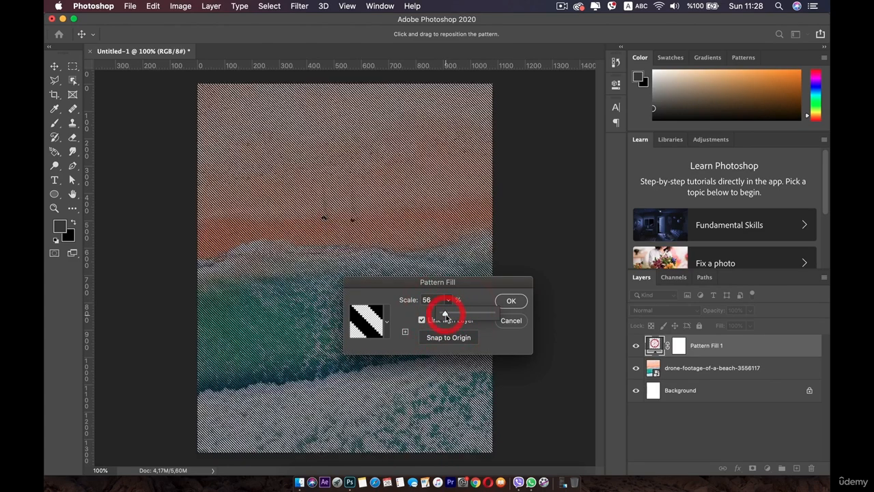
{"action": "left_click", "coordinate": [505, 299]}
Step: Paint black over the upper part of the Pattern Fill 1 layer mask with the 300 px brush at 30% opacity
{"action": "key", "text": "b"}
{"action": "left_click", "coordinate": [679, 347]}
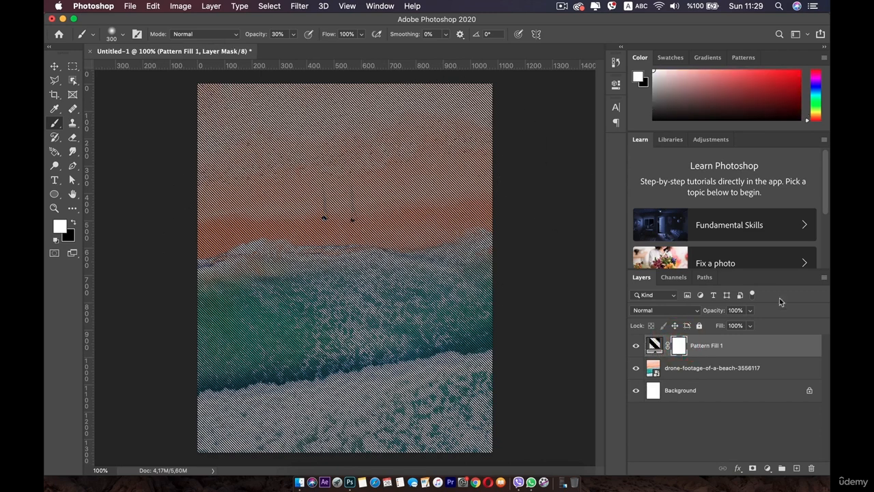
{"action": "left_click", "coordinate": [682, 344]}
{"action": "left_click", "coordinate": [74, 223]}
{"action": "mouse_move", "coordinate": [459, 130]}
{"action": "left_mouse_down"}
{"action": "mouse_move", "coordinate": [381, 152]}
{"action": "mouse_move", "coordinate": [486, 125]}
{"action": "mouse_move", "coordinate": [243, 140]}
{"action": "mouse_move", "coordinate": [401, 93]}
{"action": "left_mouse_up"}
{"action": "left_click_drag", "start_coordinate": [428, 66], "coordinate": [274, 108]}
{"action": "mouse_move", "coordinate": [246, 109]}
{"action": "left_mouse_down"}
{"action": "mouse_move", "coordinate": [351, 101]}
{"action": "mouse_move", "coordinate": [220, 96]}
{"action": "mouse_move", "coordinate": [437, 102]}
{"action": "mouse_move", "coordinate": [365, 150]}
{"action": "mouse_move", "coordinate": [419, 96]}
{"action": "mouse_move", "coordinate": [504, 101]}
{"action": "mouse_move", "coordinate": [307, 198]}
{"action": "mouse_move", "coordinate": [410, 260]}
{"action": "left_mouse_up"}
Step: Delete the Pattern Fill 1 layer and add a Brightness/Contrast adjustment layer above the beach photo
{"action": "left_click", "coordinate": [726, 345]}
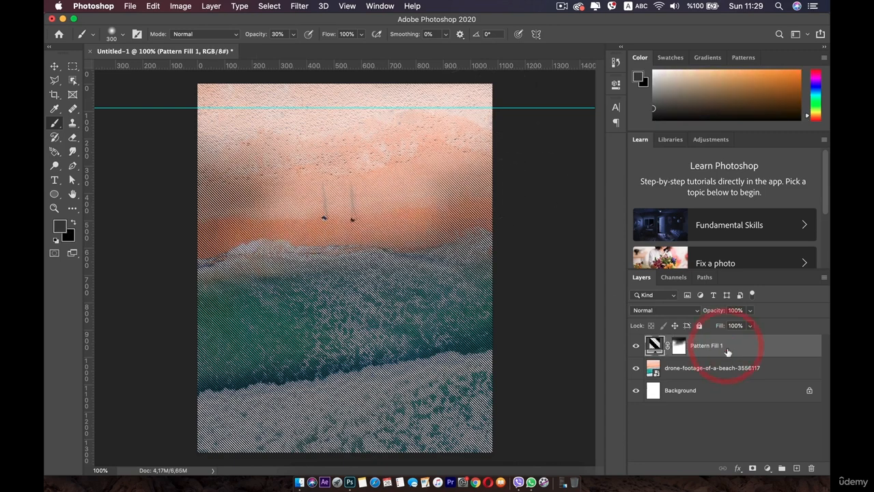
{"action": "key", "text": "BackSpace"}
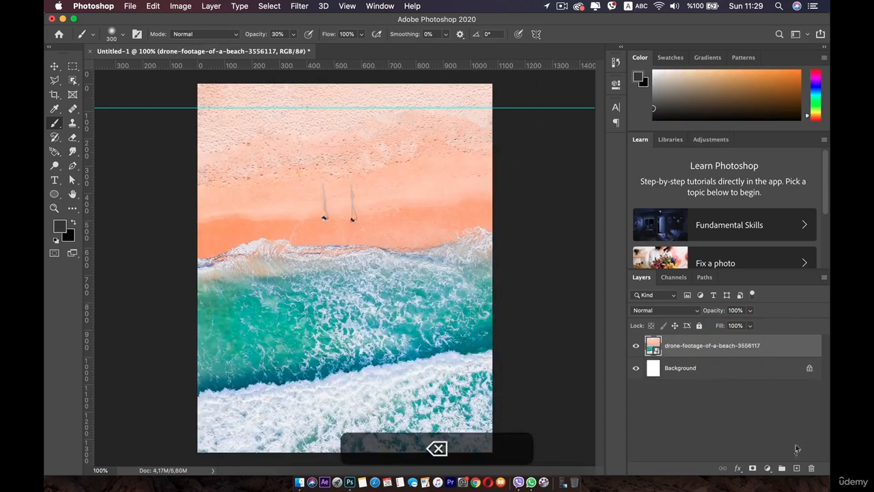
{"action": "left_click", "coordinate": [767, 468]}
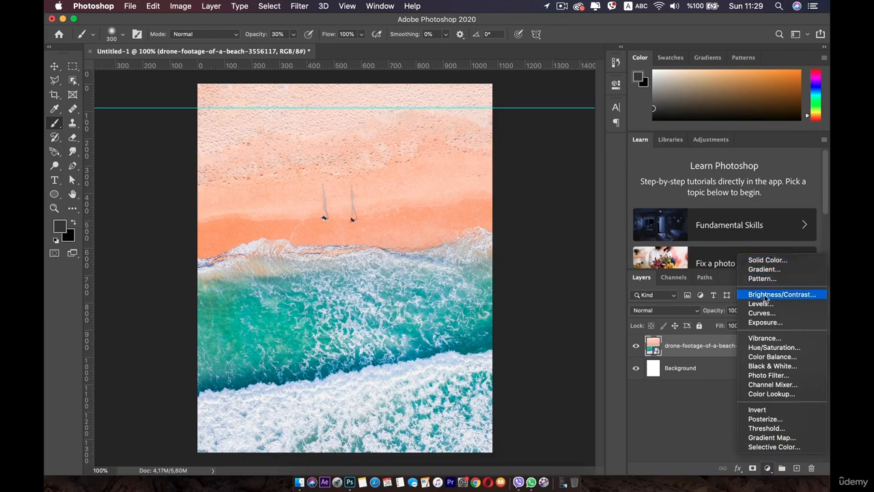
{"action": "left_click", "coordinate": [786, 295]}
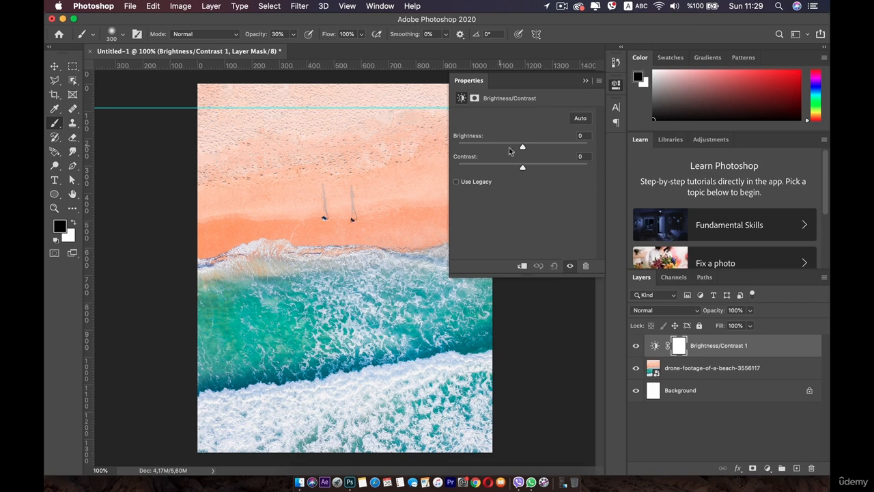
Step: Set the adjustment's brightness to -15 and its contrast to 35
{"action": "mouse_move", "coordinate": [522, 148]}
{"action": "left_mouse_down"}
{"action": "mouse_move", "coordinate": [531, 146]}
{"action": "mouse_move", "coordinate": [512, 148]}
{"action": "left_mouse_up"}
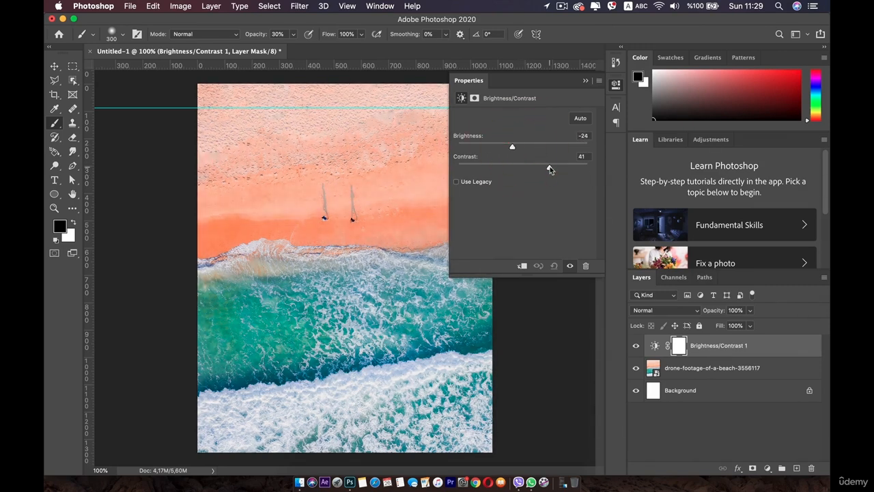
{"action": "left_click_drag", "start_coordinate": [550, 169], "coordinate": [458, 167]}
{"action": "left_click_drag", "start_coordinate": [510, 174], "coordinate": [517, 147]}
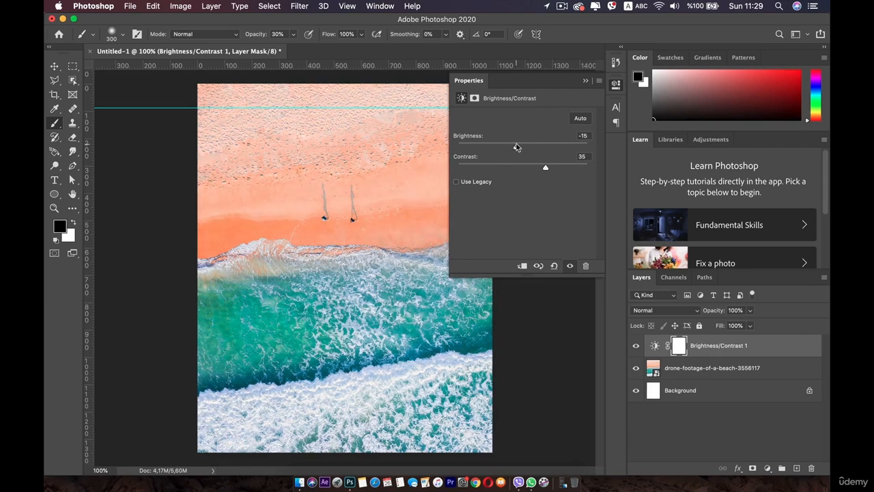
Step: Clip the Brightness/Contrast adjustment to the beach photo layer, release the clipping, and preview the adjustment's previous state
{"action": "left_click", "coordinate": [522, 266]}
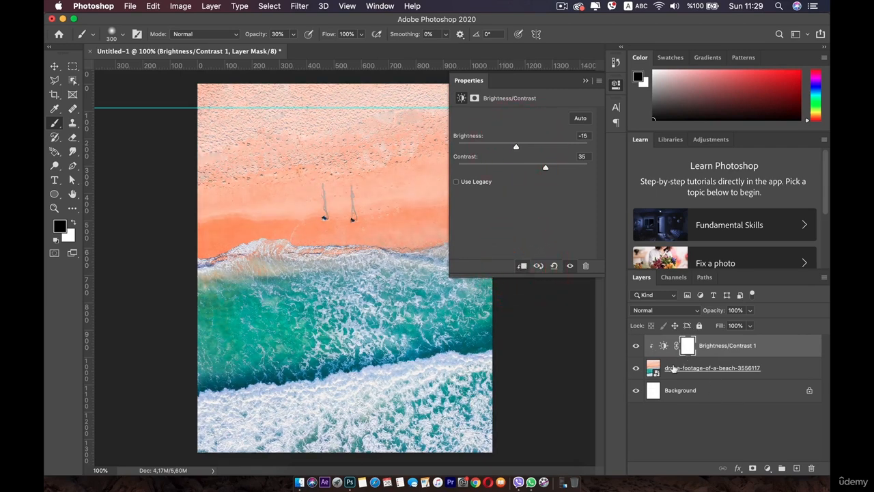
{"action": "left_click", "coordinate": [522, 267]}
{"action": "left_click", "coordinate": [539, 266]}
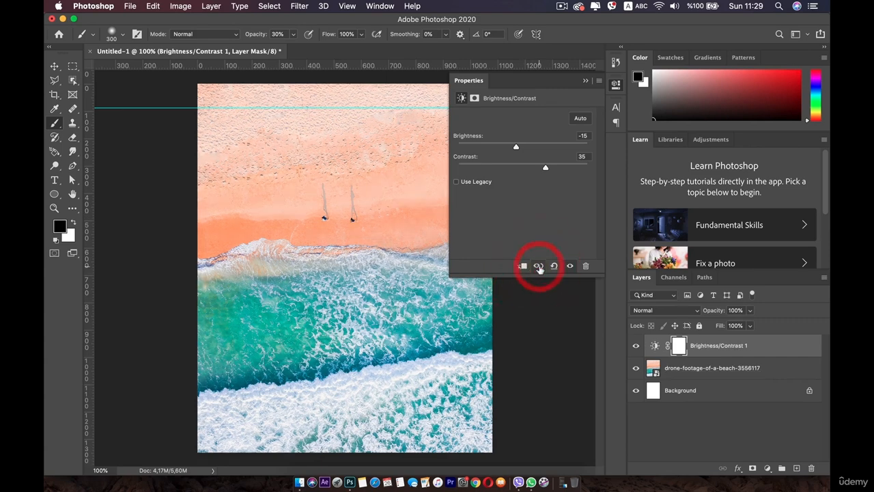
{"action": "left_click", "coordinate": [539, 266]}
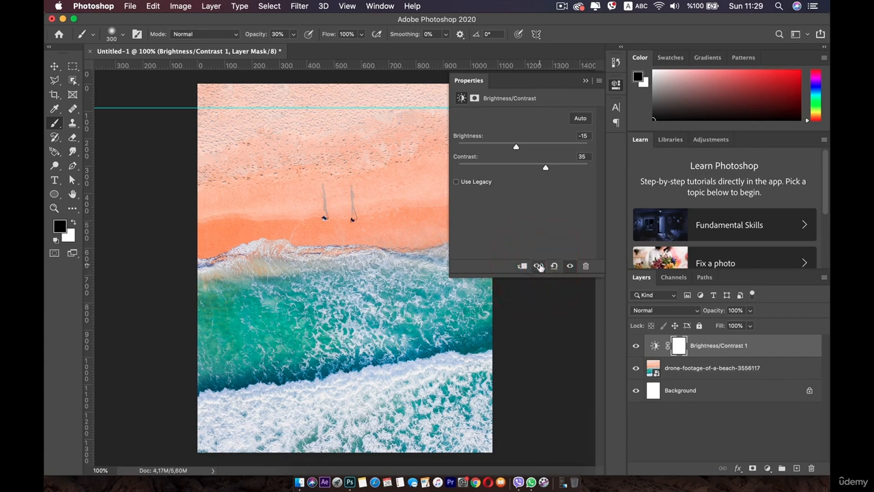
{"action": "left_click", "coordinate": [539, 266]}
{"action": "left_click", "coordinate": [539, 267]}
Step: Toggle the visibility of the Brightness/Contrast 1 layer to compare the photo with and without the adjustment
{"action": "left_click", "coordinate": [570, 266]}
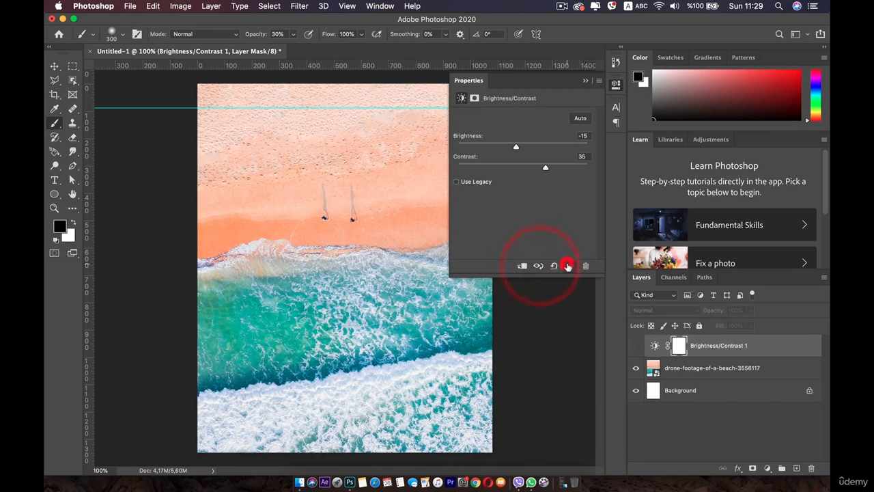
{"action": "left_click", "coordinate": [569, 266]}
{"action": "left_click", "coordinate": [569, 266]}
{"action": "left_click", "coordinate": [569, 265]}
{"action": "left_click", "coordinate": [637, 344]}
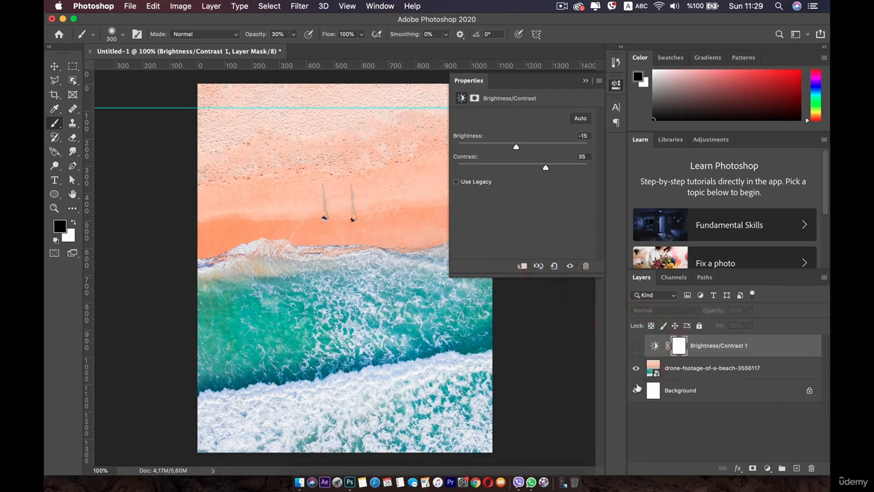
{"action": "left_click", "coordinate": [635, 345]}
Step: Delete the Brightness/Contrast 1 adjustment layer
{"action": "left_click", "coordinate": [714, 345]}
{"action": "key", "text": "BackSpace"}
{"action": "key", "text": "BackSpace"}
{"action": "key", "text": "BackSpace"}
{"action": "key", "text": "BackSpace"}
{"action": "key", "text": "BackSpace"}
{"action": "key", "text": "BackSpace"}
{"action": "key", "text": "BackSpace"}
{"action": "key", "text": "BackSpace"}
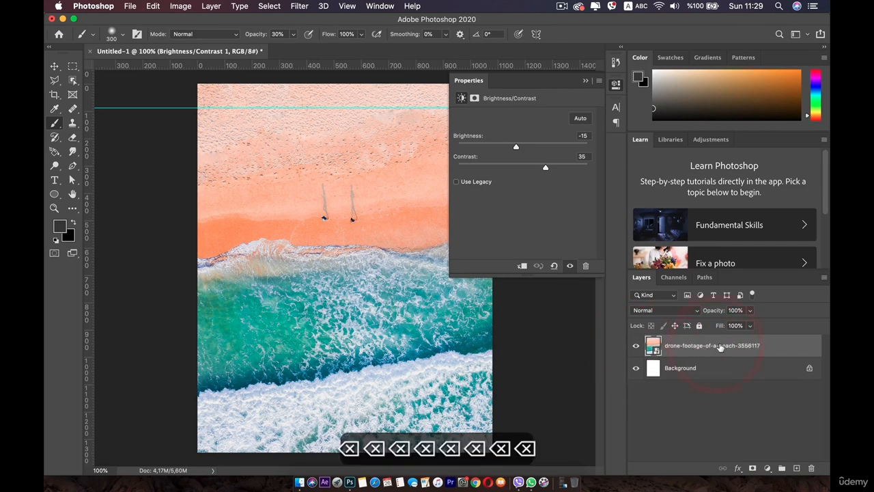
Step: Add a Levels adjustment layer above the beach photo and set its midtone input level to 0.80
{"action": "left_click", "coordinate": [767, 468]}
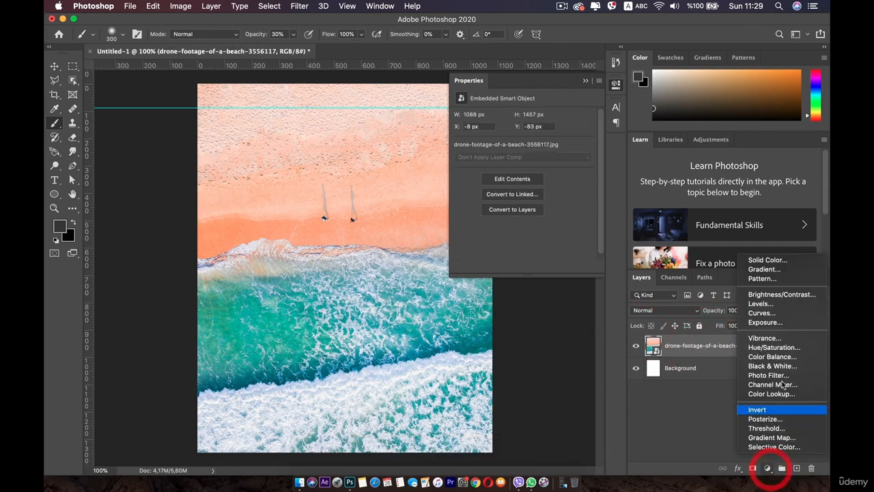
{"action": "left_click", "coordinate": [775, 305]}
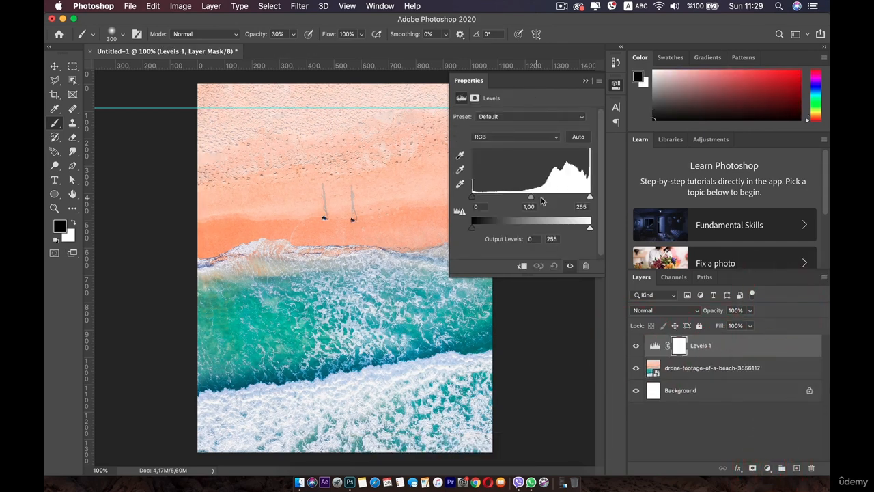
{"action": "mouse_move", "coordinate": [592, 198]}
{"action": "left_mouse_down"}
{"action": "mouse_move", "coordinate": [526, 197]}
{"action": "mouse_move", "coordinate": [590, 197]}
{"action": "left_mouse_up"}
{"action": "mouse_move", "coordinate": [471, 199]}
{"action": "left_mouse_down"}
{"action": "mouse_move", "coordinate": [522, 197]}
{"action": "mouse_move", "coordinate": [473, 198]}
{"action": "left_mouse_up"}
{"action": "mouse_move", "coordinate": [531, 198]}
{"action": "left_mouse_down"}
{"action": "mouse_move", "coordinate": [508, 200]}
{"action": "mouse_move", "coordinate": [573, 199]}
{"action": "mouse_move", "coordinate": [528, 200]}
{"action": "mouse_move", "coordinate": [538, 206]}
{"action": "mouse_move", "coordinate": [539, 198]}
{"action": "left_mouse_up"}
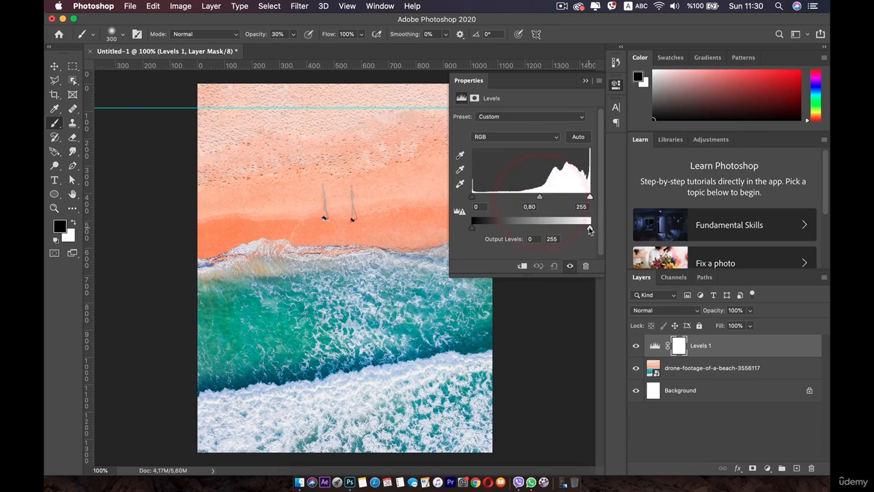
{"action": "mouse_move", "coordinate": [590, 228]}
{"action": "left_mouse_down"}
{"action": "mouse_move", "coordinate": [549, 229]}
{"action": "mouse_move", "coordinate": [590, 229]}
{"action": "left_mouse_up"}
{"action": "mouse_move", "coordinate": [472, 228]}
{"action": "left_mouse_down"}
{"action": "mouse_move", "coordinate": [512, 228]}
{"action": "mouse_move", "coordinate": [469, 229]}
{"action": "left_mouse_up"}
Step: Try the Increase Contrast 3 preset on the Levels adjustment and switch it to the Lighten Shadows preset
{"action": "left_click", "coordinate": [494, 116]}
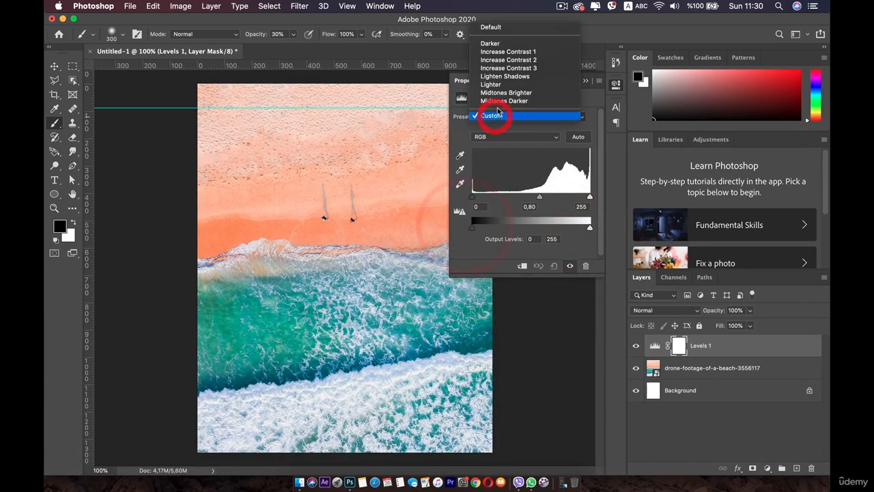
{"action": "left_click", "coordinate": [501, 71]}
{"action": "left_click", "coordinate": [511, 116]}
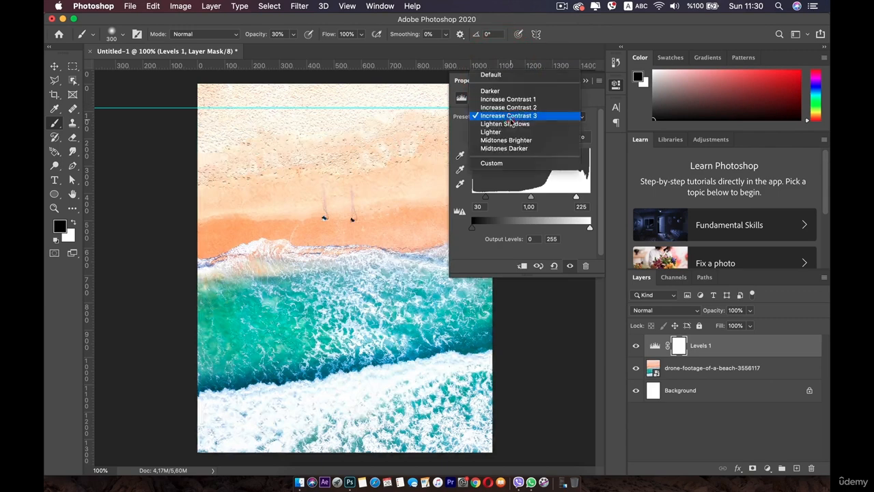
{"action": "left_click", "coordinate": [511, 124]}
{"action": "left_click", "coordinate": [512, 117]}
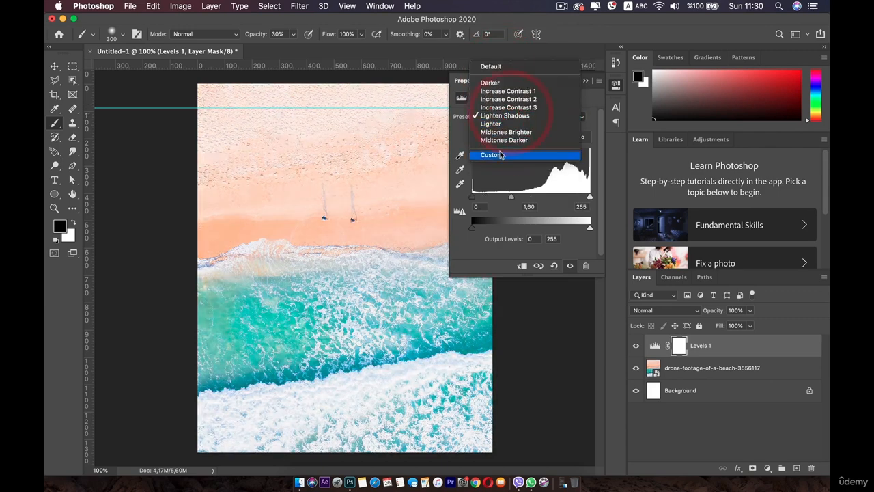
{"action": "left_click", "coordinate": [503, 251]}
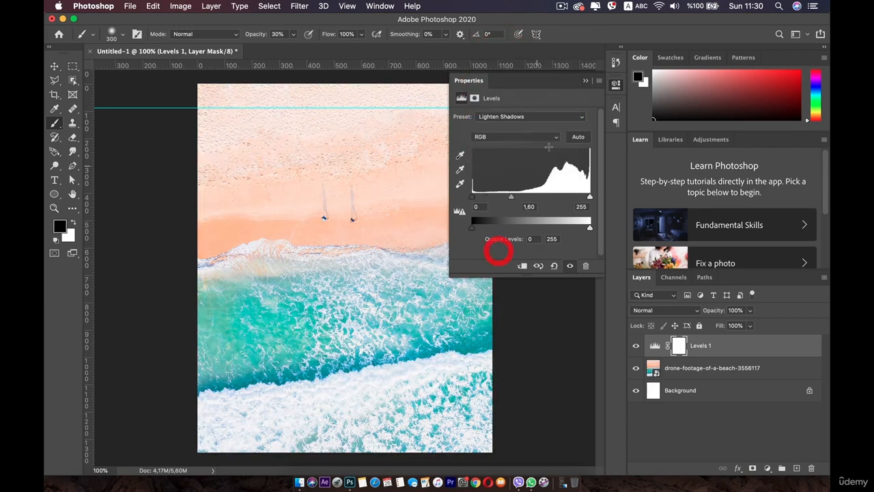
Step: Check the Levels preset save and load options and delete the Levels 1 adjustment layer
{"action": "left_click", "coordinate": [597, 81]}
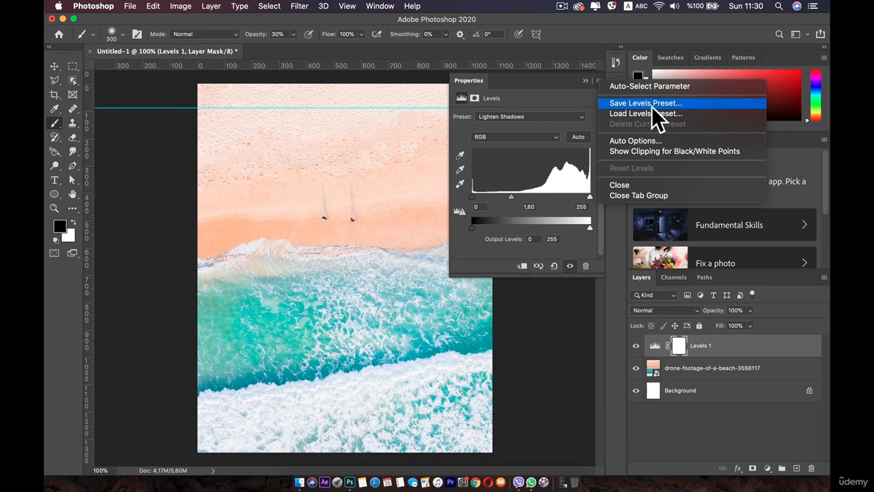
{"action": "left_click", "coordinate": [529, 179]}
{"action": "left_click", "coordinate": [736, 349]}
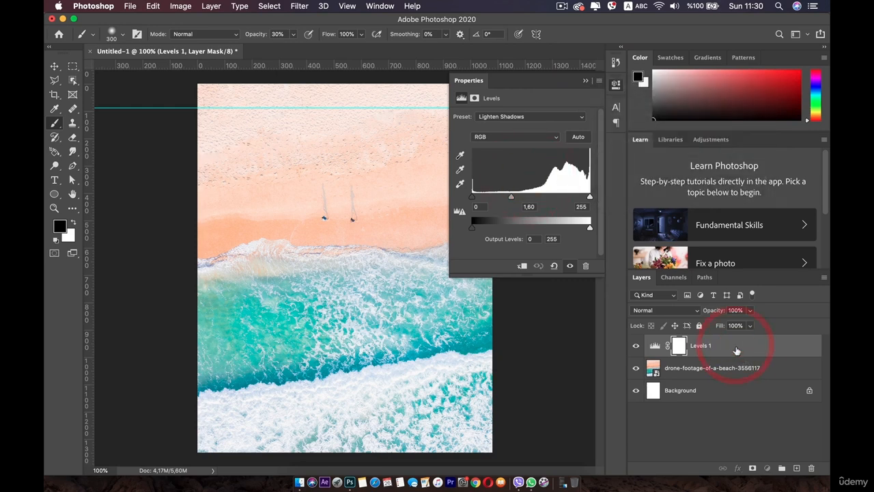
{"action": "key", "text": "BackSpace"}
Step: Add a Curves adjustment layer above the beach photo and reshape its RGB curve with points in the shadows, midtones and highlights
{"action": "left_click", "coordinate": [767, 469]}
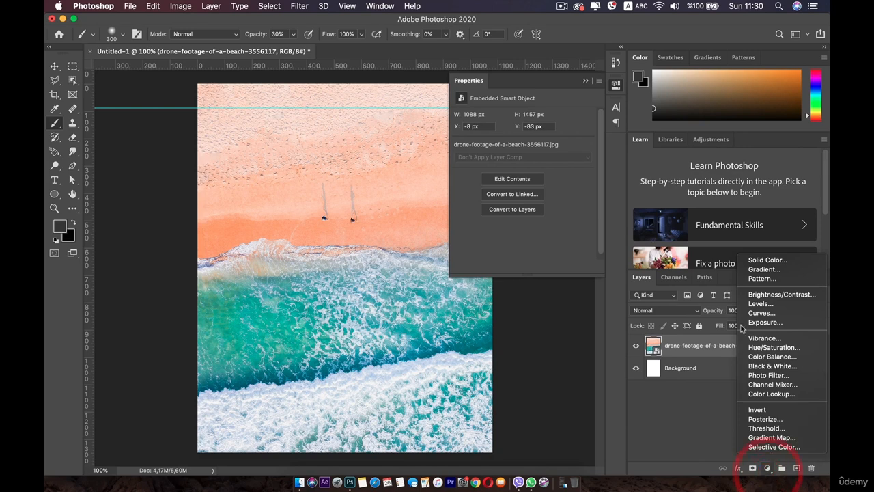
{"action": "left_click", "coordinate": [758, 313]}
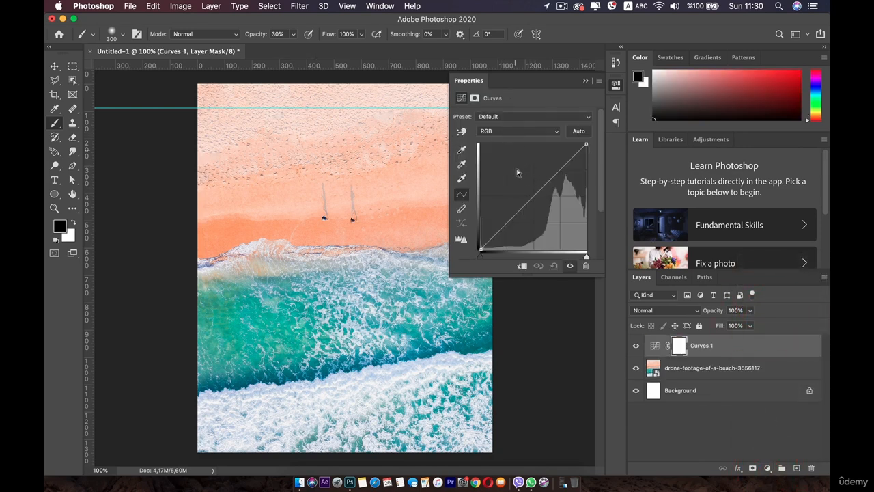
{"action": "left_click_drag", "start_coordinate": [531, 200], "coordinate": [526, 193]}
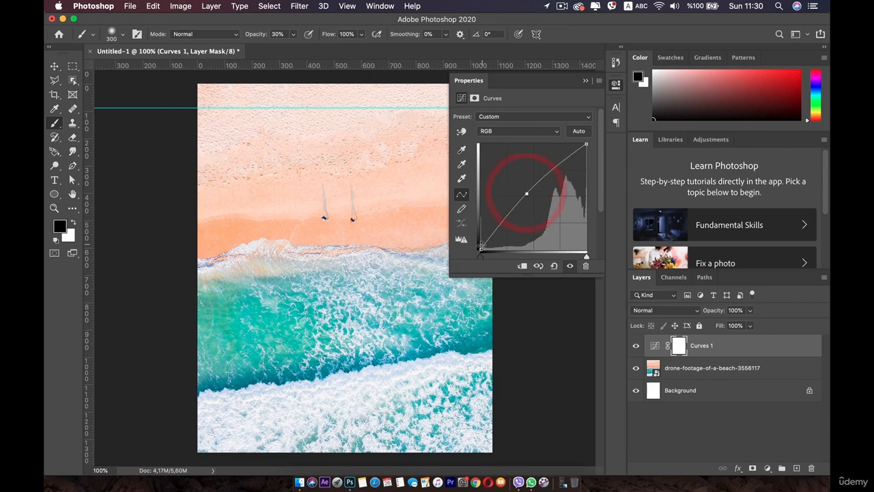
{"action": "left_click_drag", "start_coordinate": [496, 229], "coordinate": [501, 233]}
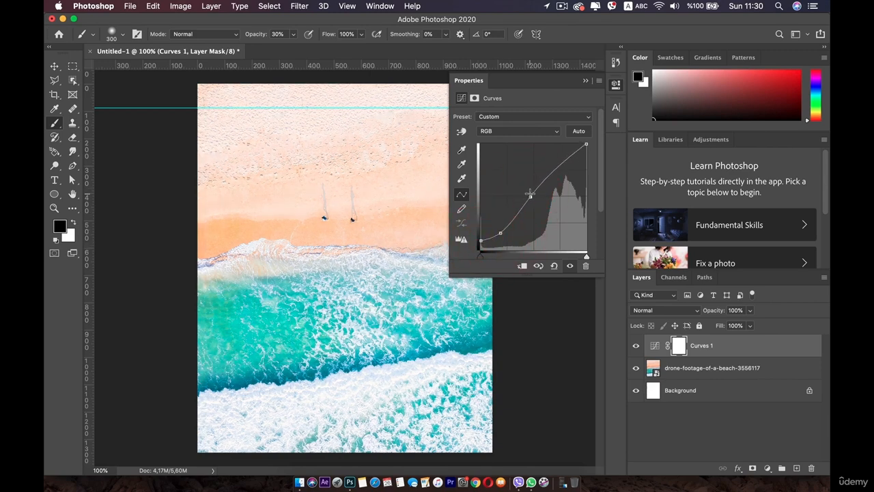
{"action": "left_click_drag", "start_coordinate": [526, 191], "coordinate": [531, 196]}
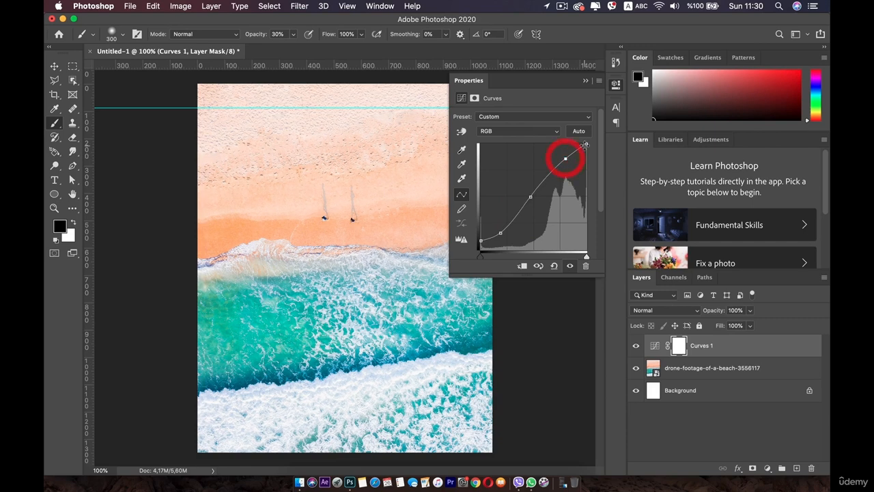
{"action": "left_click_drag", "start_coordinate": [586, 145], "coordinate": [587, 153]}
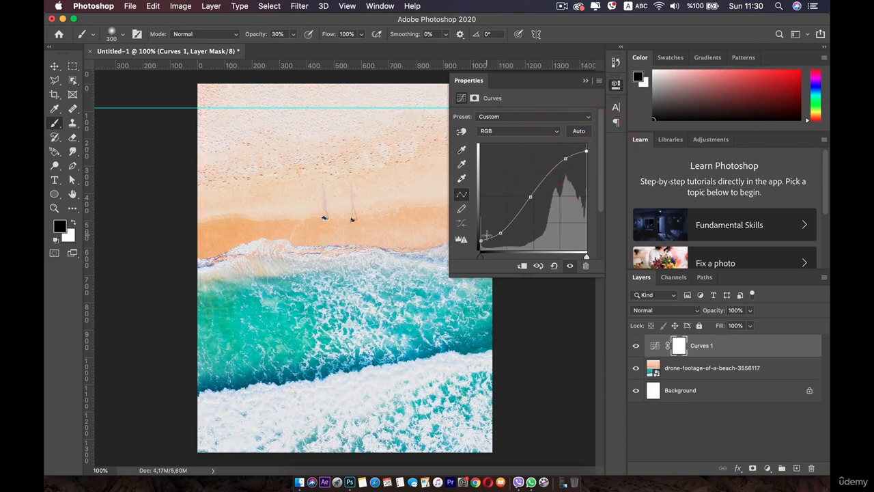
{"action": "left_click_drag", "start_coordinate": [480, 228], "coordinate": [480, 258]}
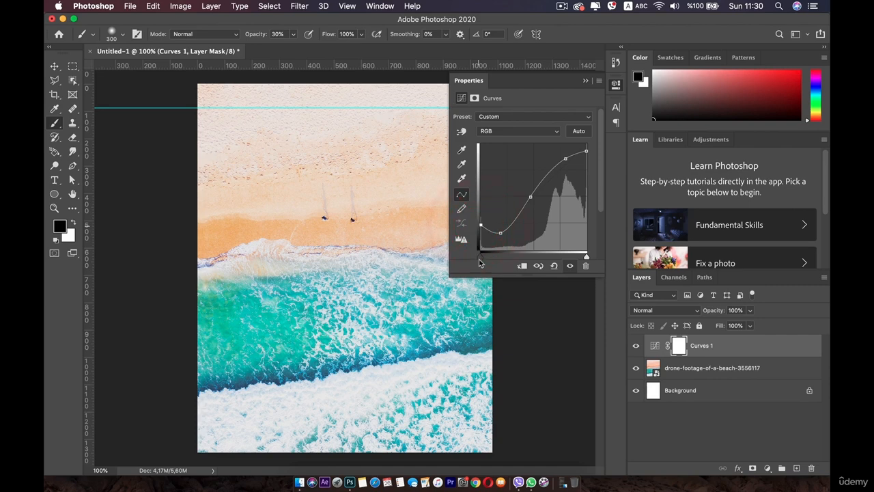
{"action": "left_click", "coordinate": [479, 250]}
Step: Try the Increase Contrast (RGB) and Lighter (RGB) presets on the Curves adjustment and reset it to its defaults
{"action": "left_click", "coordinate": [573, 113]}
{"action": "left_click", "coordinate": [513, 64]}
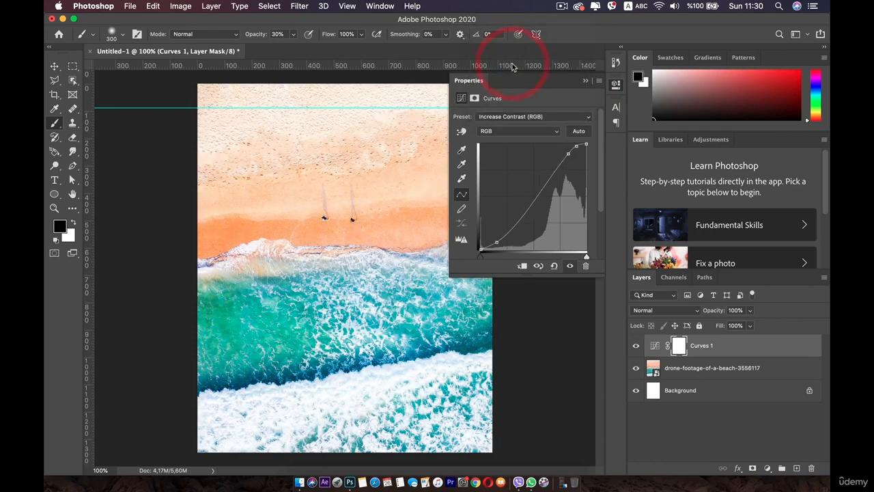
{"action": "left_click", "coordinate": [527, 120]}
{"action": "left_click", "coordinate": [519, 122]}
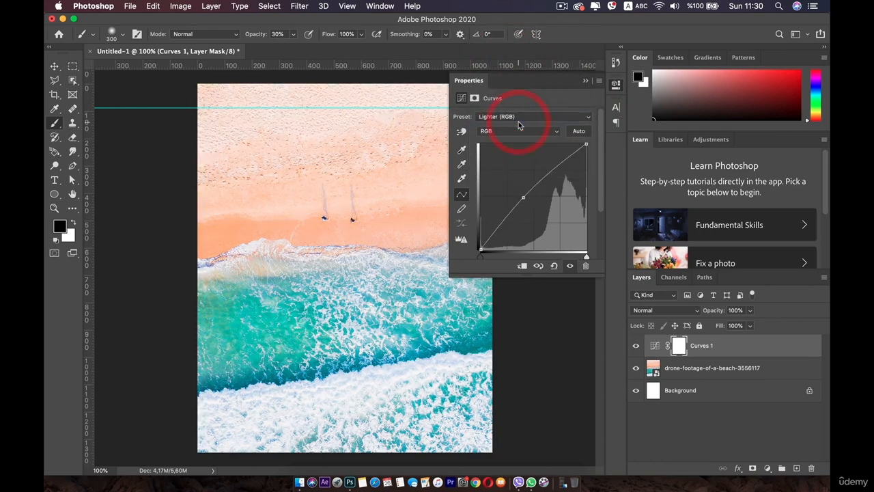
{"action": "left_click", "coordinate": [599, 81]}
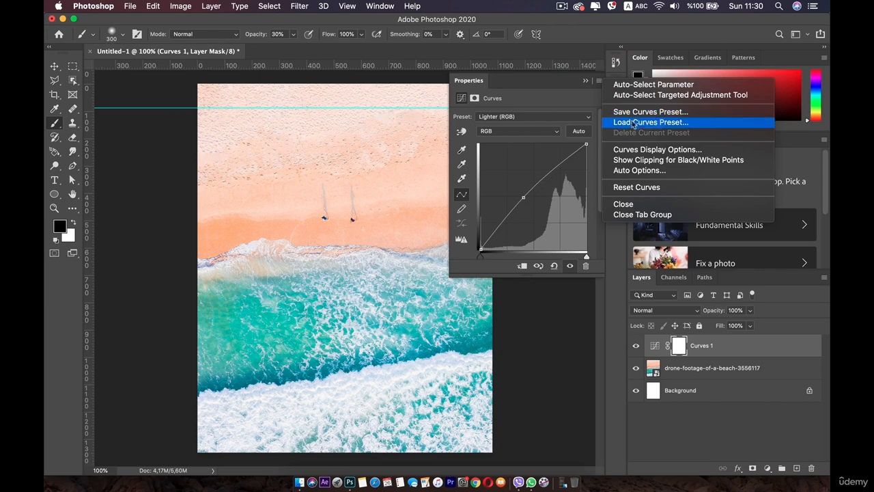
{"action": "left_click", "coordinate": [490, 168]}
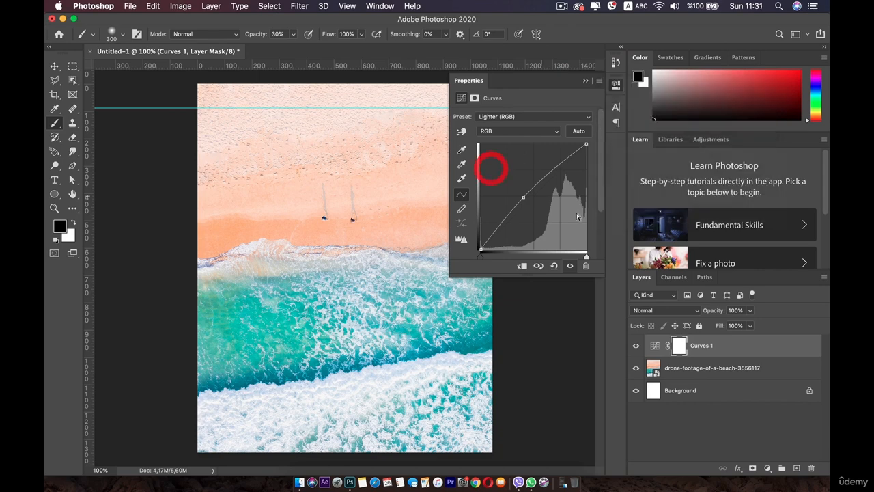
{"action": "left_click", "coordinate": [554, 265]}
Step: Reshape the Red channel curve of the Curves adjustment by raising the midtones, adding a shadow point and lowering the highlight endpoint
{"action": "left_click", "coordinate": [508, 132]}
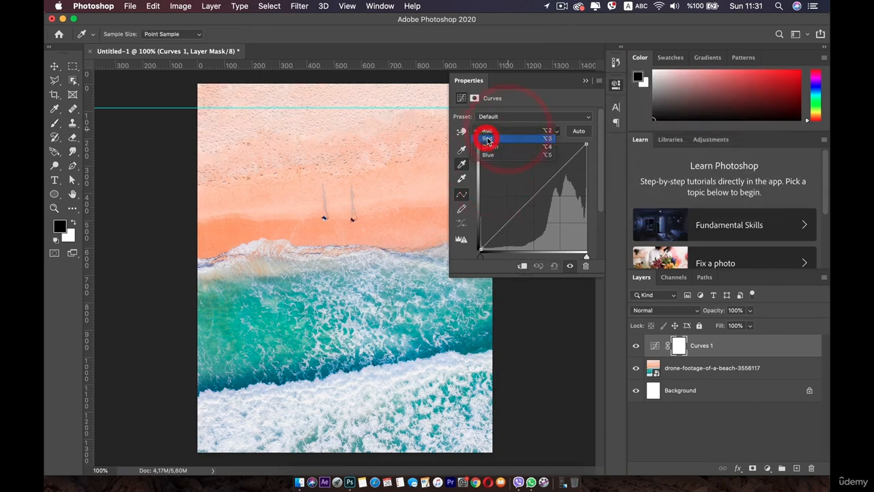
{"action": "left_click", "coordinate": [487, 142]}
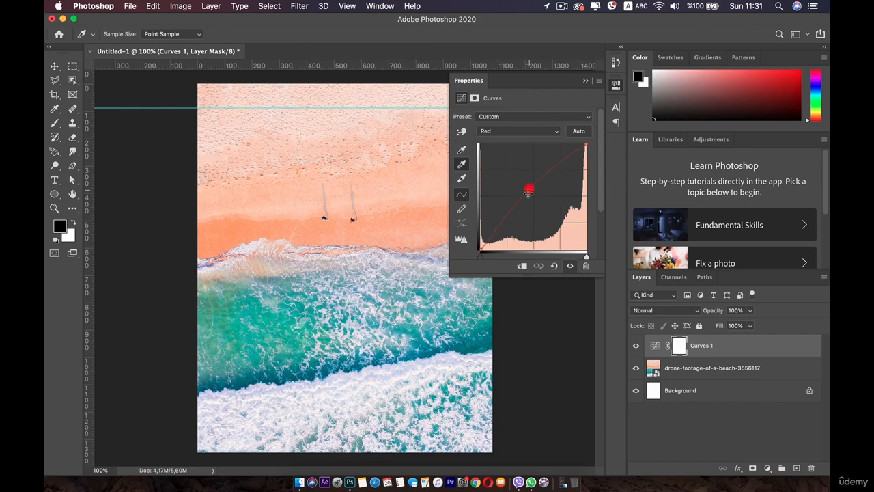
{"action": "left_click", "coordinate": [497, 237]}
{"action": "left_click_drag", "start_coordinate": [586, 147], "coordinate": [585, 155]}
Step: Bend the Green channel curve with two midtone points, lowering the upper one, and pull its white endpoint inward
{"action": "left_click", "coordinate": [545, 132]}
{"action": "left_click", "coordinate": [506, 143]}
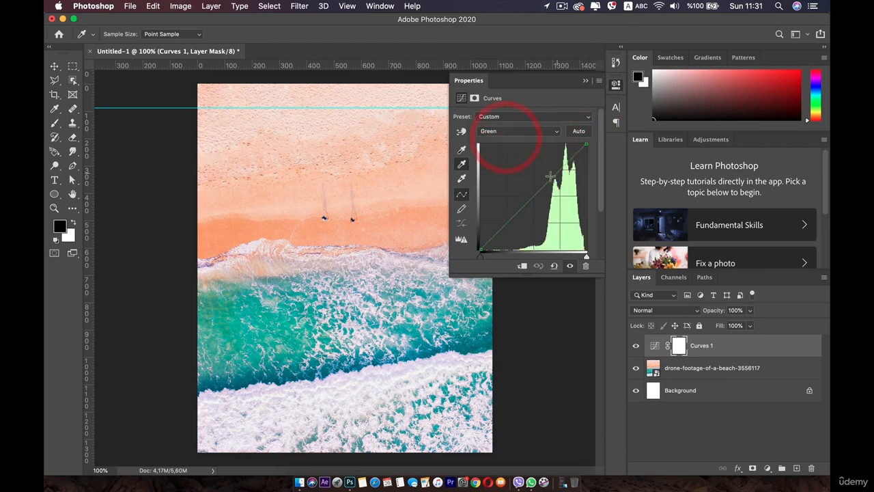
{"action": "left_click", "coordinate": [534, 186]}
{"action": "left_click", "coordinate": [512, 215]}
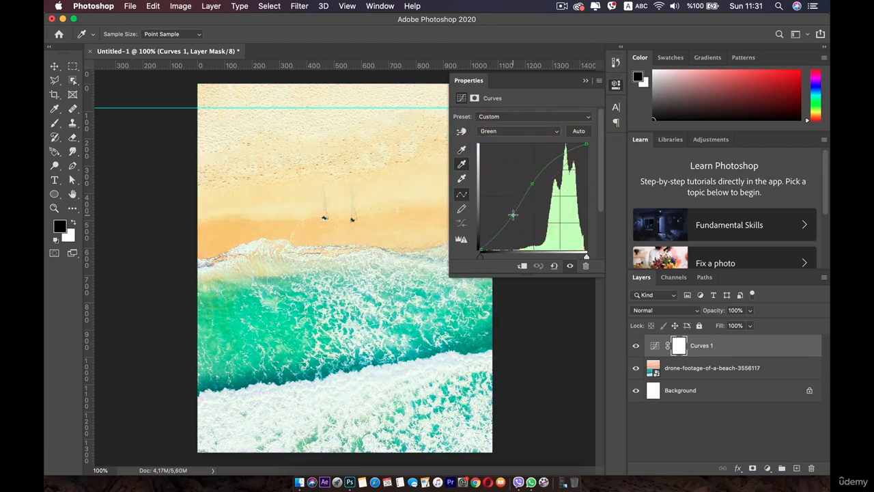
{"action": "left_click_drag", "start_coordinate": [532, 179], "coordinate": [541, 198]}
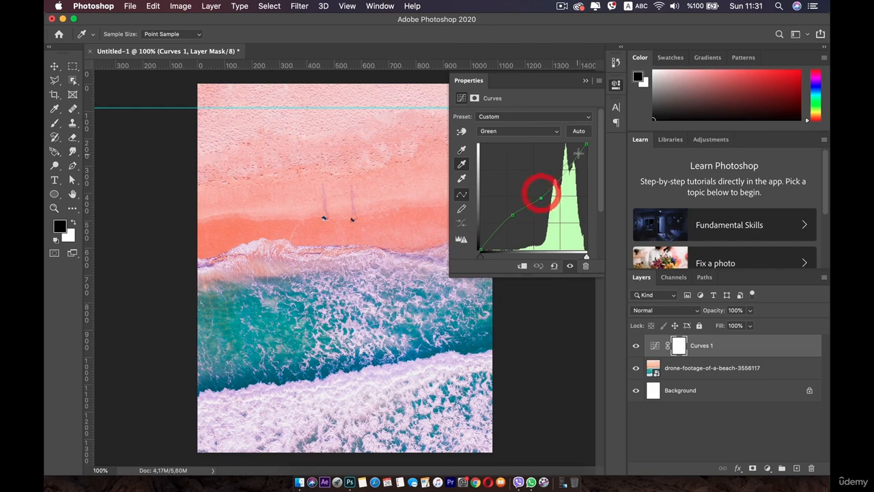
{"action": "mouse_move", "coordinate": [587, 149]}
{"action": "left_mouse_down"}
{"action": "mouse_move", "coordinate": [585, 164]}
{"action": "mouse_move", "coordinate": [587, 147]}
{"action": "mouse_move", "coordinate": [568, 133]}
{"action": "mouse_move", "coordinate": [587, 132]}
{"action": "mouse_move", "coordinate": [580, 135]}
{"action": "left_mouse_up"}
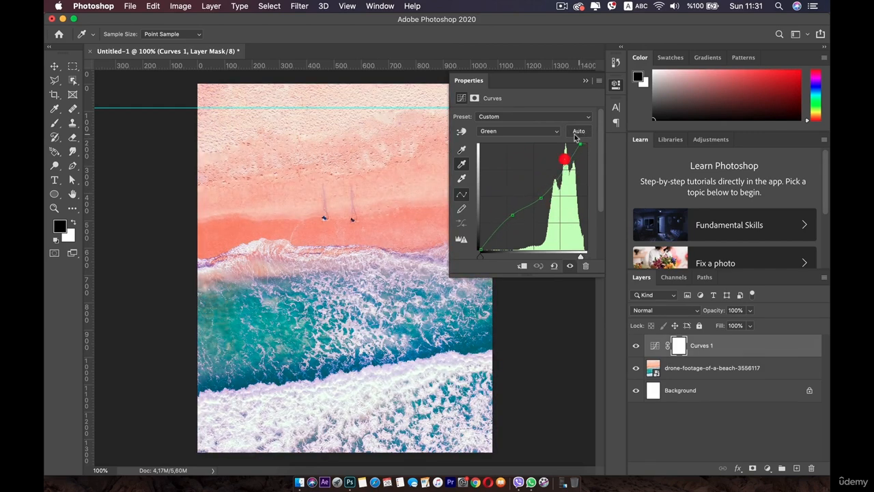
Step: Reshape the Blue channel curve with midtone, shadow and highlight points, and apply the automatic Curves correction
{"action": "left_click", "coordinate": [547, 131]}
{"action": "left_click", "coordinate": [507, 137]}
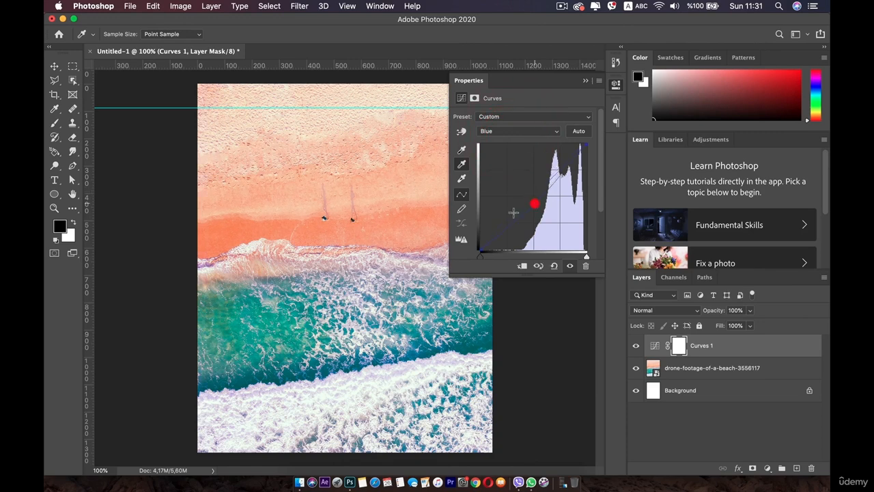
{"action": "left_click", "coordinate": [535, 204]}
{"action": "left_click_drag", "start_coordinate": [491, 236], "coordinate": [490, 231]}
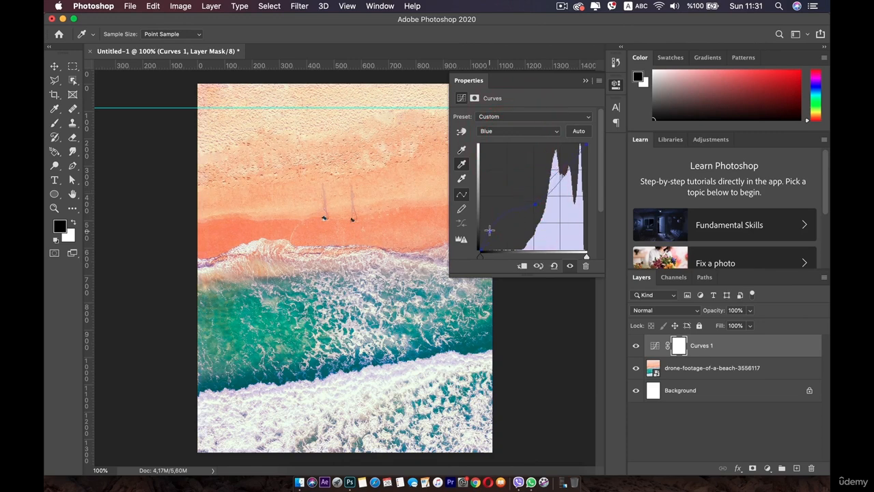
{"action": "left_click", "coordinate": [568, 157]}
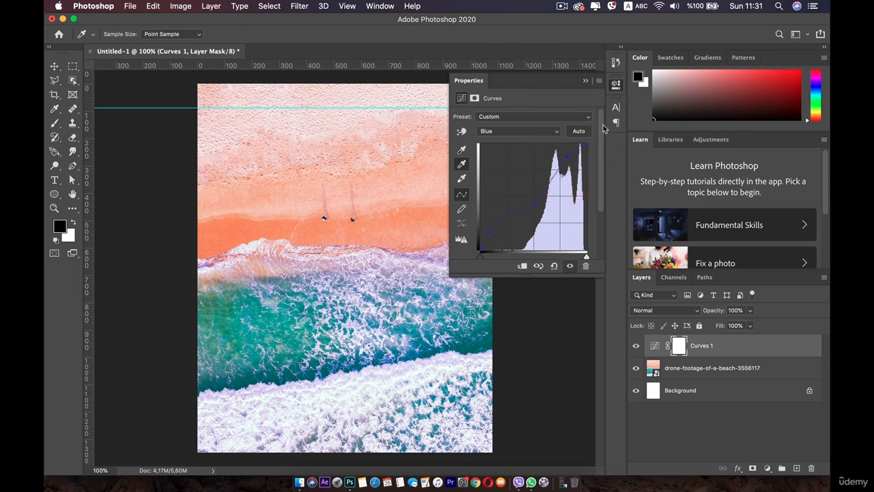
{"action": "left_click", "coordinate": [581, 134]}
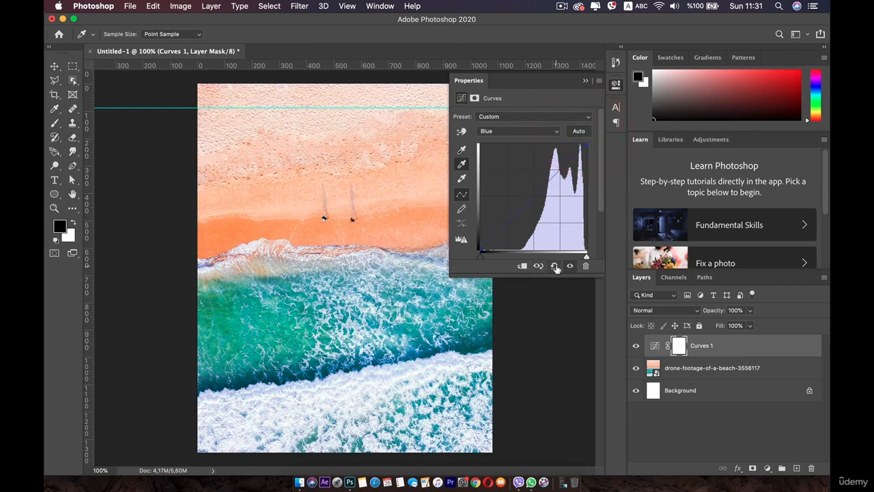
Step: Reset the Curves adjustment to its defaults and delete the Curves 1 layer
{"action": "left_click", "coordinate": [554, 265]}
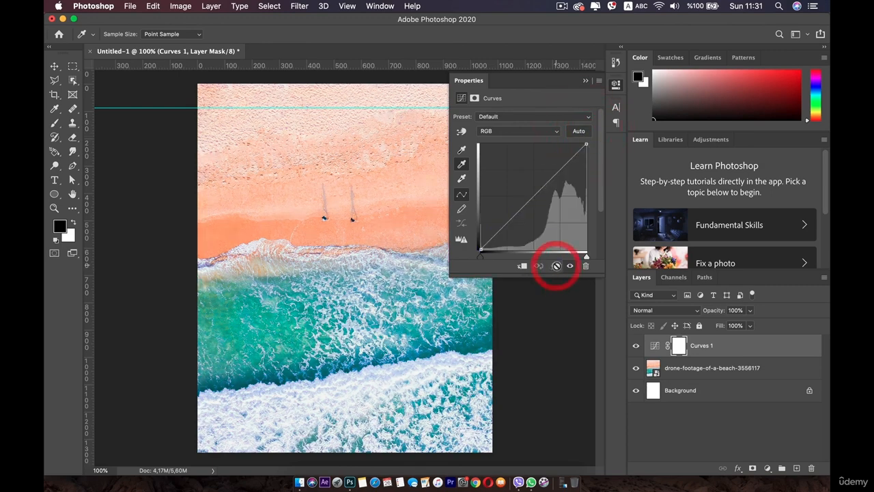
{"action": "left_click", "coordinate": [734, 347]}
{"action": "key", "text": "BackSpace"}
{"action": "key", "text": "BackSpace"}
{"action": "key", "text": "BackSpace"}
{"action": "key", "text": "BackSpace"}
{"action": "key", "text": "BackSpace"}
{"action": "key", "text": "BackSpace"}
{"action": "key", "text": "BackSpace"}
{"action": "key", "text": "BackSpace"}
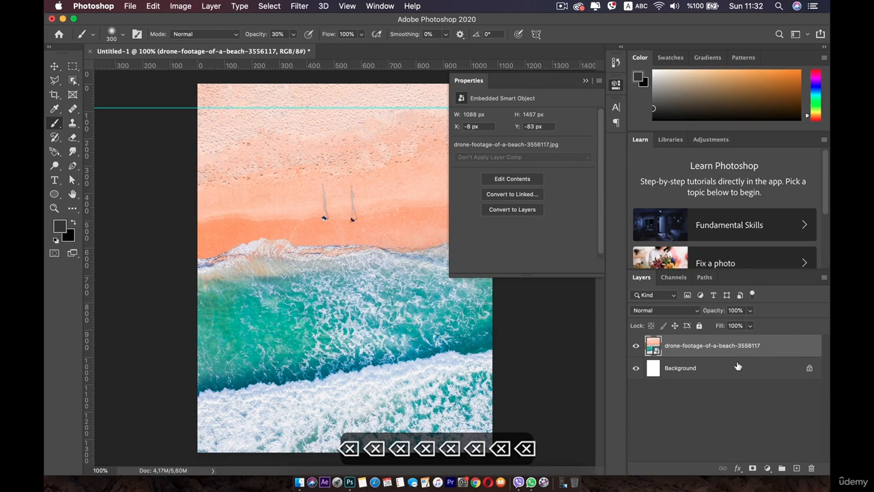
Step: Add an Exposure adjustment layer above the beach photo with Exposure +0.28, Offset -0.1723 and Gamma Correction 0.69
{"action": "left_click", "coordinate": [767, 469]}
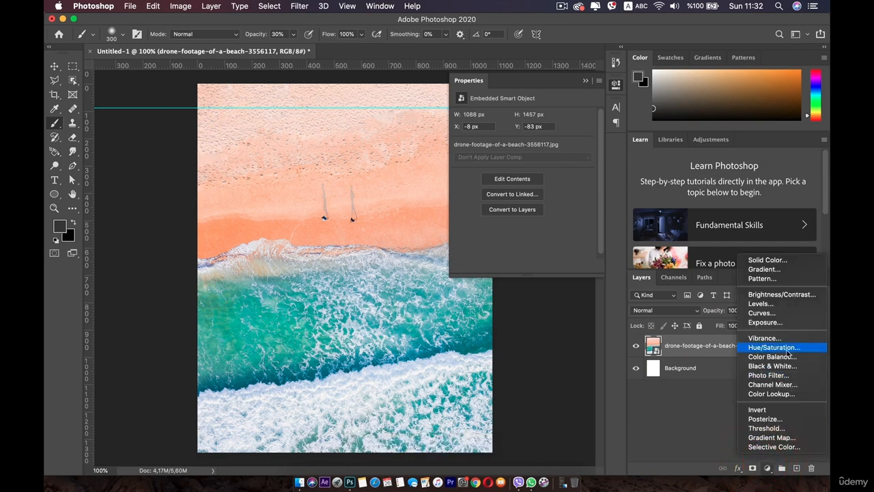
{"action": "left_click", "coordinate": [771, 322]}
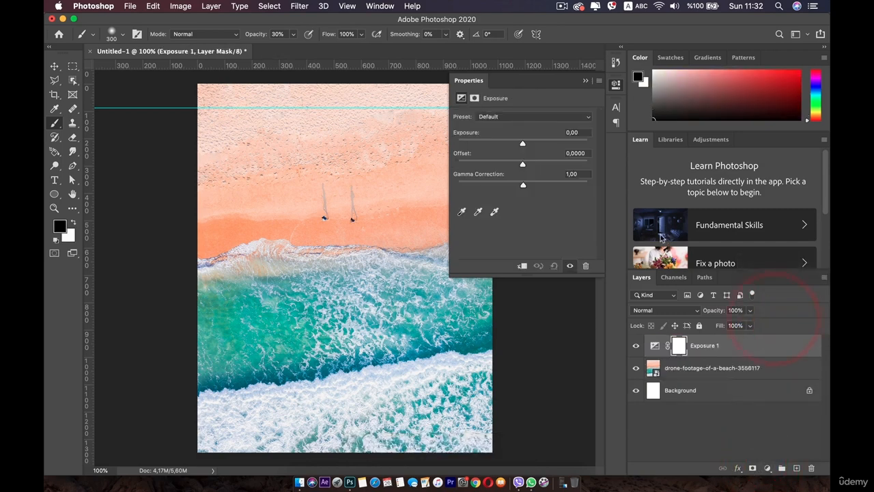
{"action": "left_click_drag", "start_coordinate": [525, 144], "coordinate": [540, 186]}
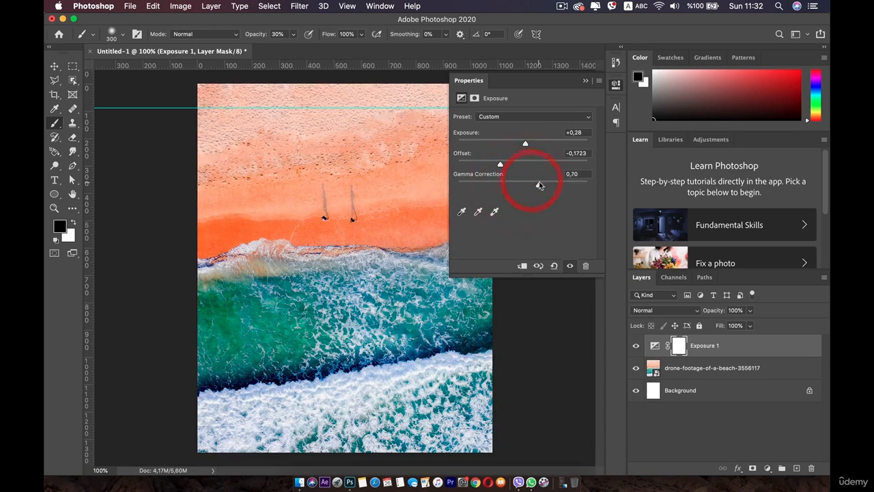
Step: Look through the Exposure presets and preset save and load options, and delete the Exposure 1 adjustment layer
{"action": "left_click", "coordinate": [528, 116]}
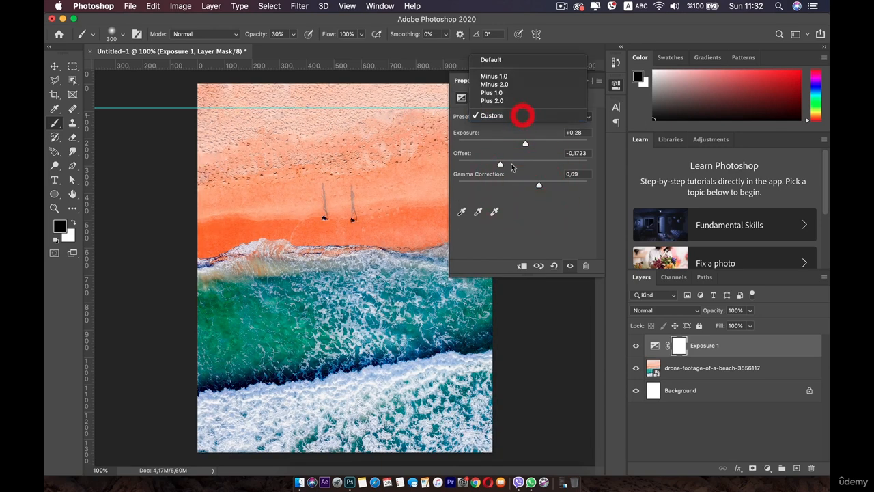
{"action": "left_click", "coordinate": [506, 254]}
{"action": "left_click", "coordinate": [599, 81]}
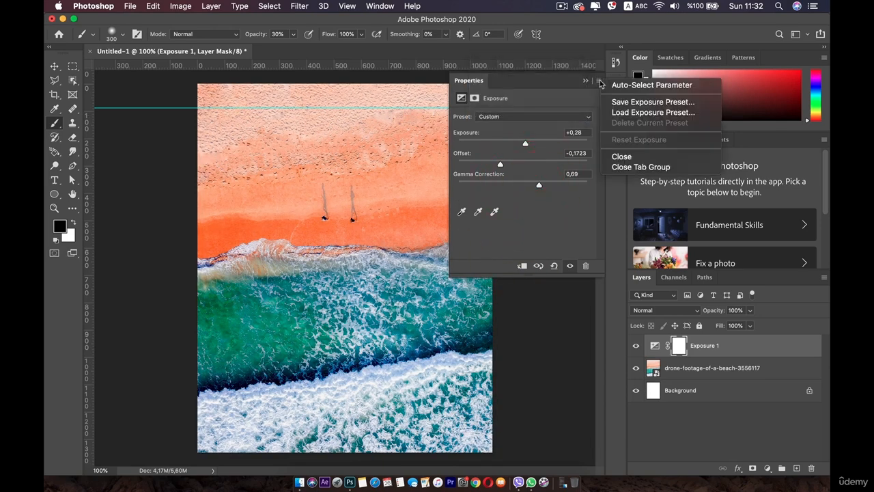
{"action": "left_click", "coordinate": [528, 226]}
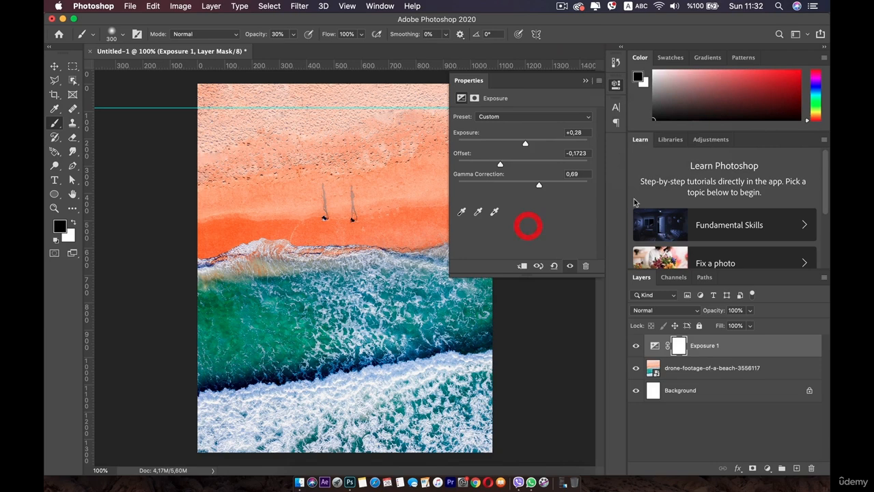
{"action": "left_click", "coordinate": [724, 349]}
{"action": "key", "text": "BackSpace"}
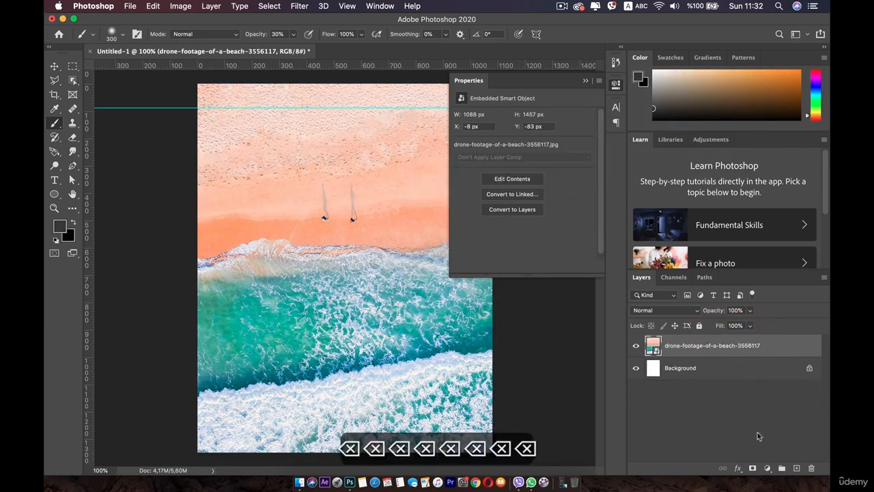
Step: Add a Vibrance adjustment layer above the beach photo and try different Vibrance and Saturation amounts
{"action": "left_click", "coordinate": [767, 468]}
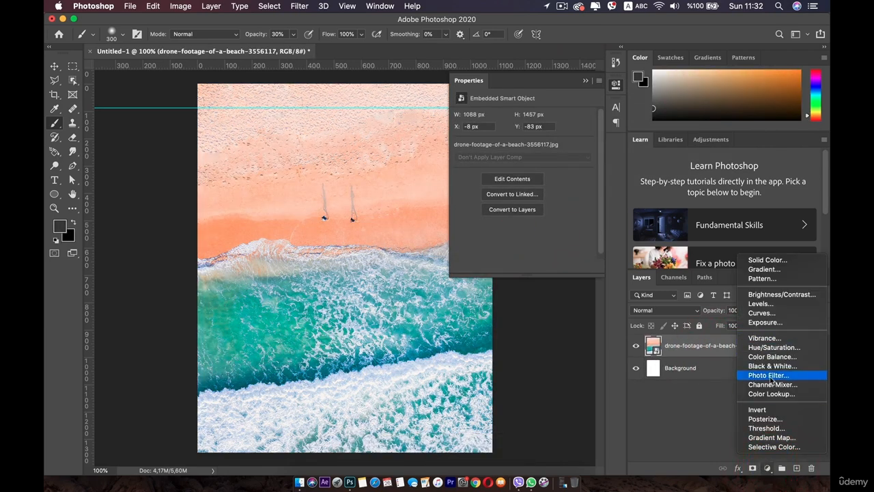
{"action": "left_click", "coordinate": [777, 338]}
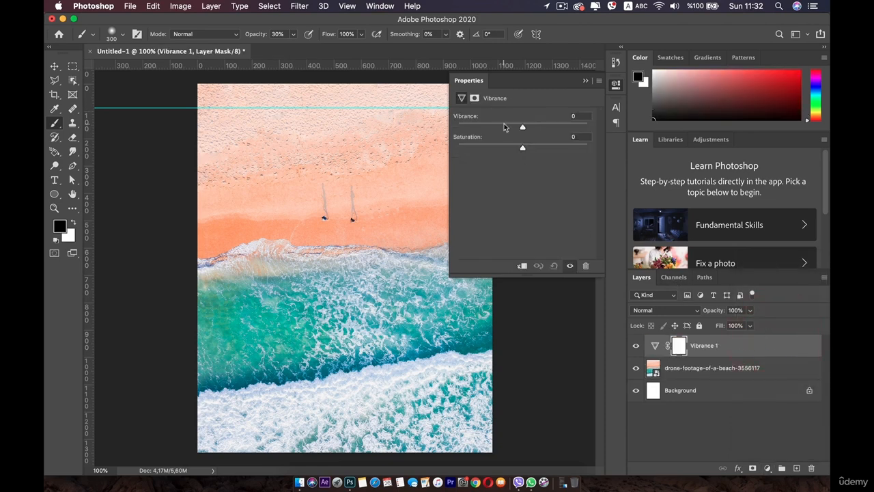
{"action": "left_click_drag", "start_coordinate": [539, 128], "coordinate": [574, 150]}
{"action": "left_click_drag", "start_coordinate": [492, 150], "coordinate": [504, 147]}
{"action": "left_click_drag", "start_coordinate": [571, 127], "coordinate": [529, 127]}
Step: Delete the Vibrance 1 adjustment layer
{"action": "left_click", "coordinate": [734, 347]}
{"action": "key", "text": "Delete"}
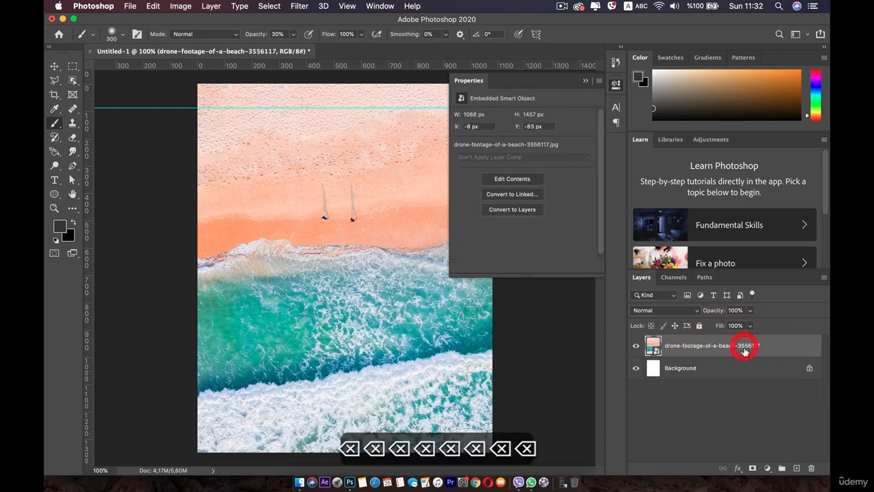
Step: Add a Hue/Saturation adjustment layer above the beach photo with Hue +42, Saturation -45 and Lightness +32
{"action": "left_click", "coordinate": [767, 468]}
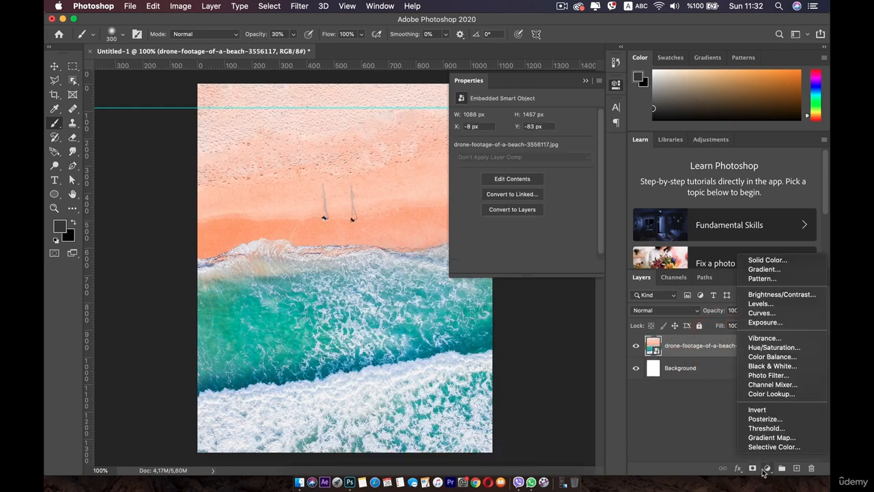
{"action": "left_click", "coordinate": [771, 347]}
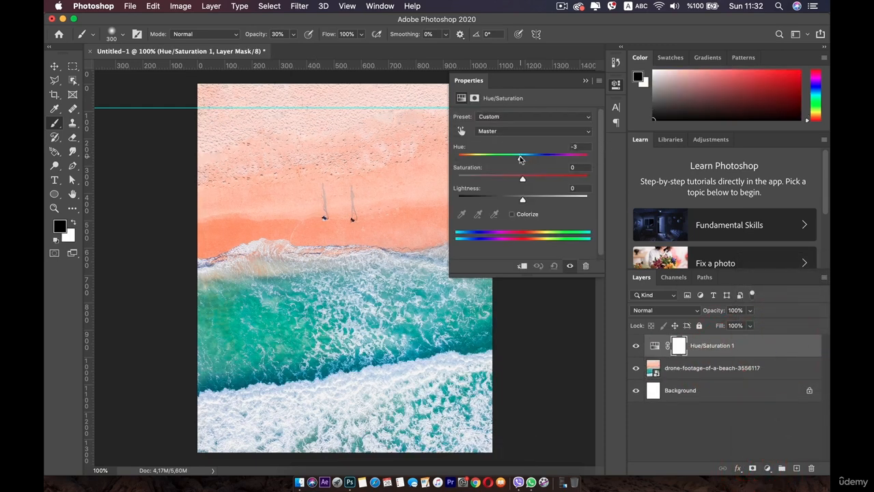
{"action": "left_click_drag", "start_coordinate": [521, 159], "coordinate": [543, 199]}
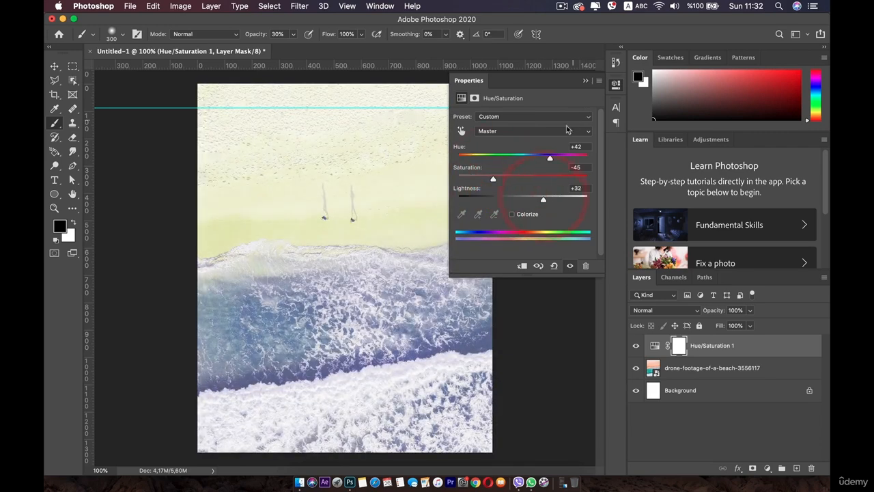
Step: Try the Colorize option of the Hue/Saturation adjustment with a different hue, and turn it off again
{"action": "left_click", "coordinate": [512, 213]}
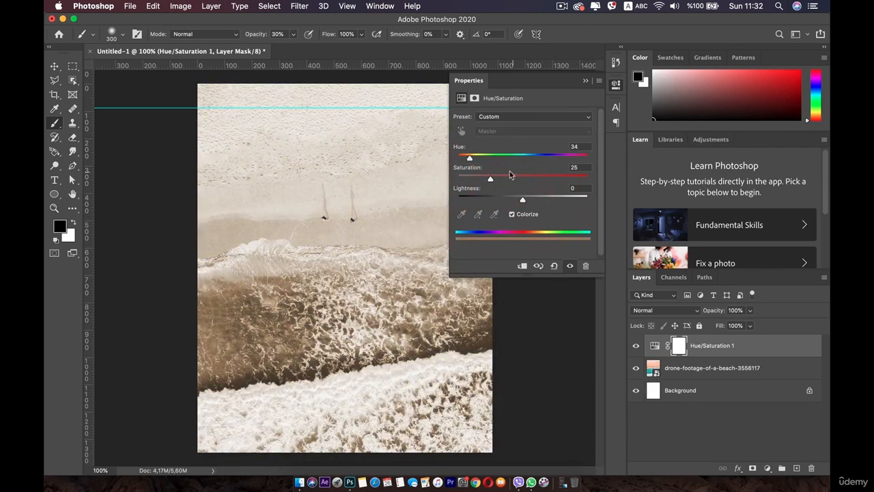
{"action": "left_click_drag", "start_coordinate": [470, 157], "coordinate": [552, 156]}
{"action": "left_click", "coordinate": [511, 214]}
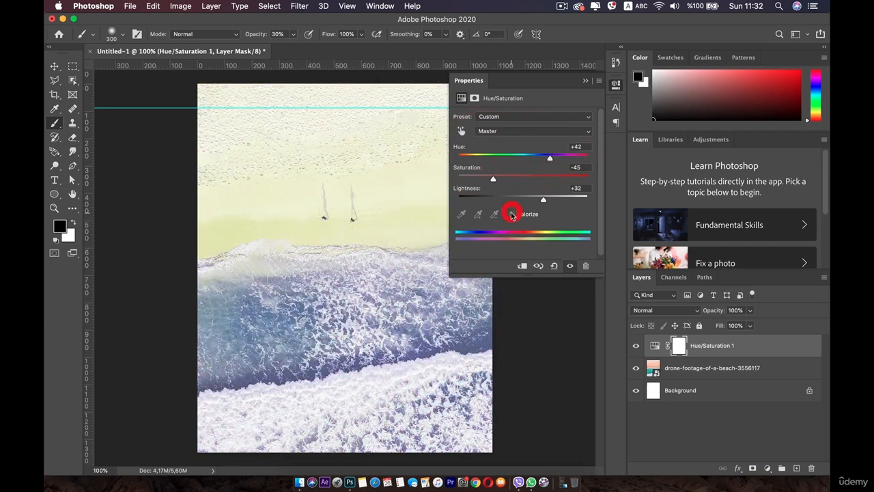
Step: Look through the Hue/Saturation presets and preset save and load options, and delete the Hue/Saturation 1 adjustment layer
{"action": "left_click", "coordinate": [540, 116]}
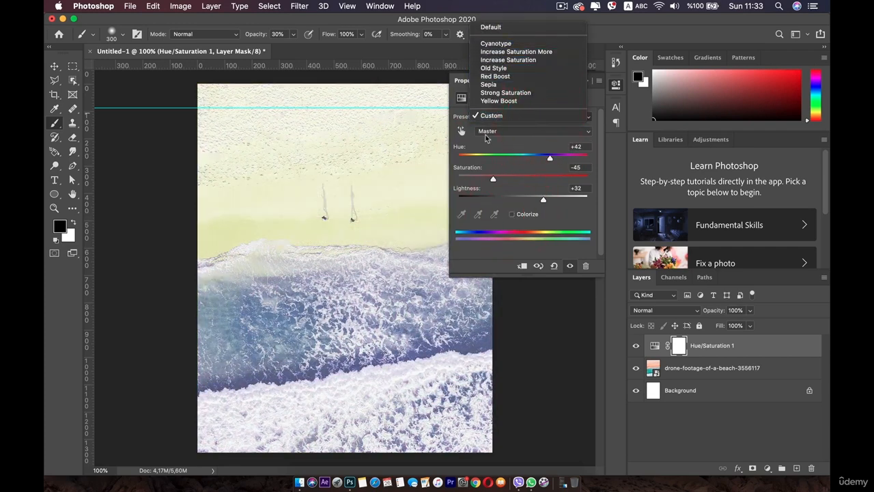
{"action": "left_click", "coordinate": [482, 147]}
{"action": "left_click", "coordinate": [598, 81]}
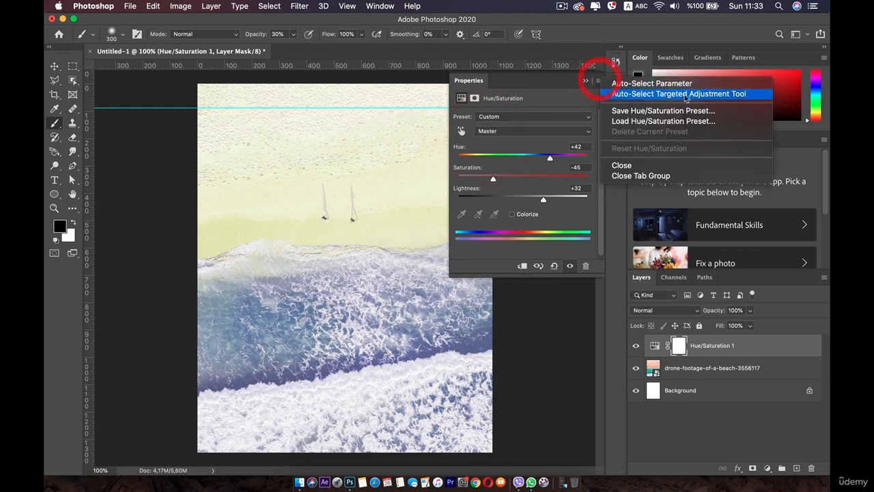
{"action": "left_click", "coordinate": [523, 138]}
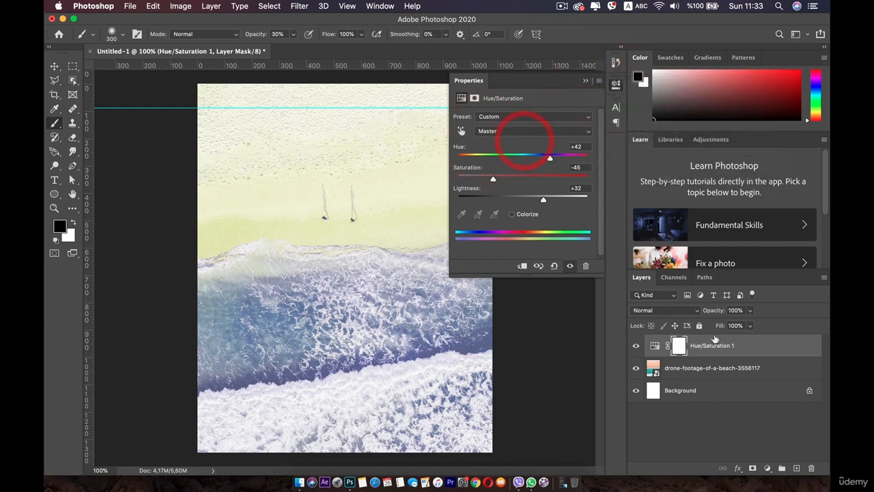
{"action": "left_click", "coordinate": [785, 348]}
{"action": "key", "text": "BackSpace"}
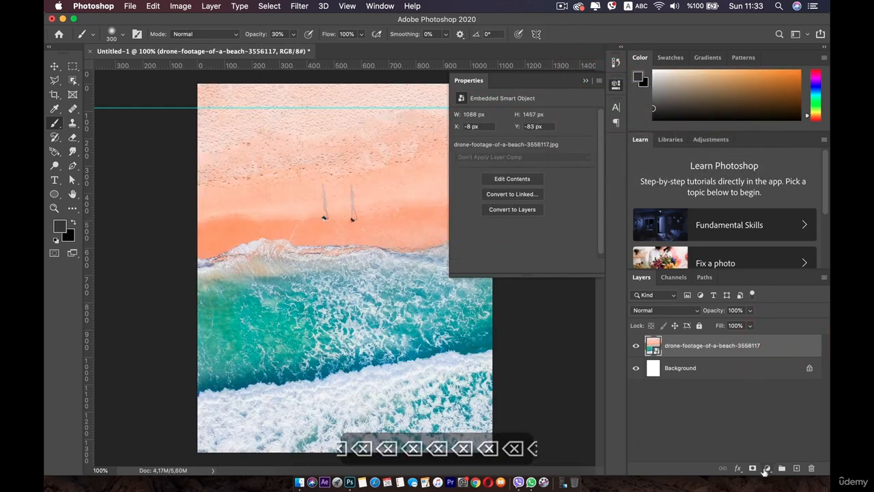
Step: Add a Color Balance adjustment layer above the beach photo with midtones at Cyan-Red -5, Magenta-Green +12 and Yellow-Blue +35
{"action": "left_click", "coordinate": [766, 468]}
{"action": "left_click", "coordinate": [777, 357]}
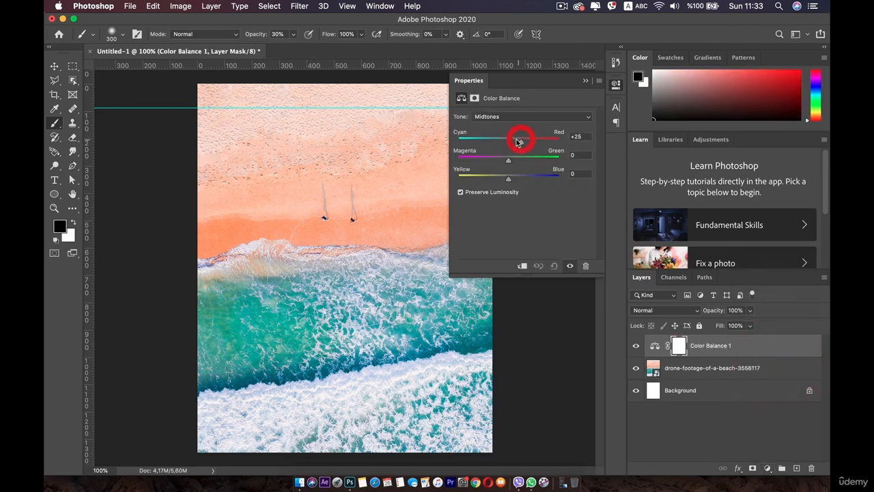
{"action": "mouse_move", "coordinate": [517, 141]}
{"action": "left_mouse_down"}
{"action": "mouse_move", "coordinate": [487, 161]}
{"action": "mouse_move", "coordinate": [532, 160]}
{"action": "mouse_move", "coordinate": [517, 154]}
{"action": "mouse_move", "coordinate": [502, 156]}
{"action": "mouse_move", "coordinate": [542, 178]}
{"action": "mouse_move", "coordinate": [546, 159]}
{"action": "mouse_move", "coordinate": [492, 140]}
{"action": "left_mouse_up"}
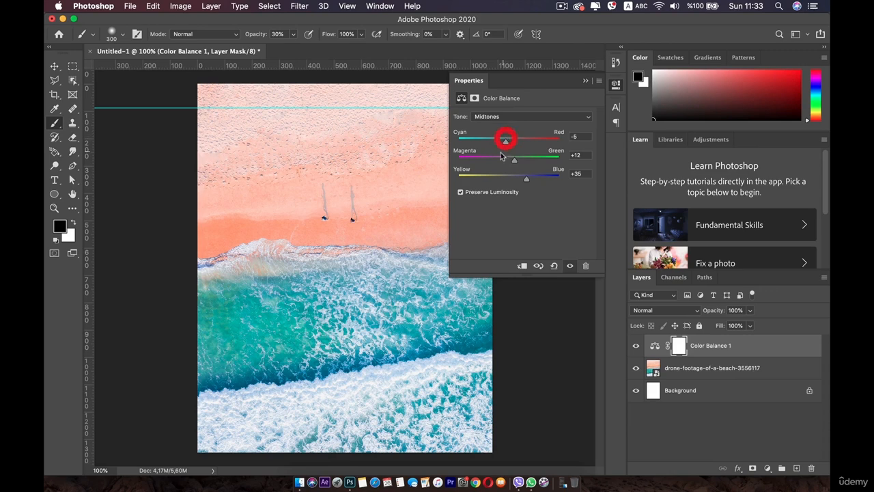
Step: Shift the color balance of the highlights, and set the shadows to Cyan-Red +35, Magenta-Green -52 and Yellow-Blue +20
{"action": "left_click", "coordinate": [523, 116]}
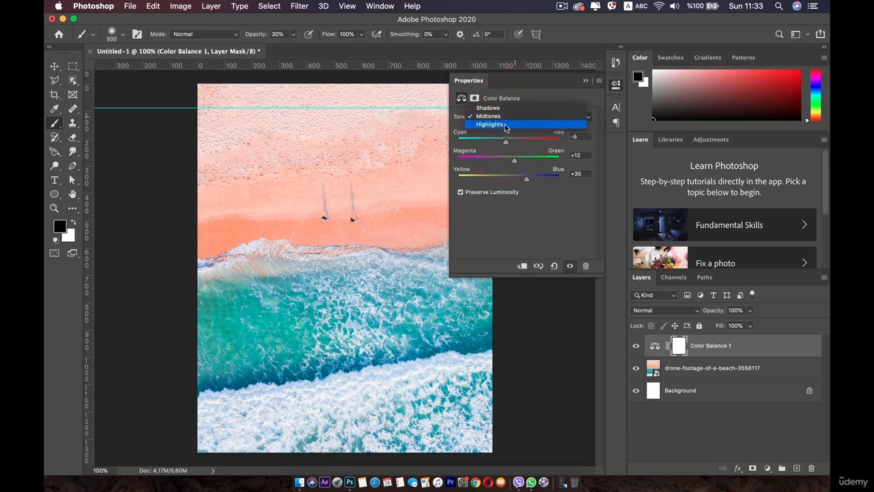
{"action": "left_click", "coordinate": [504, 125]}
{"action": "mouse_move", "coordinate": [507, 140]}
{"action": "left_mouse_down"}
{"action": "mouse_move", "coordinate": [496, 162]}
{"action": "mouse_move", "coordinate": [519, 160]}
{"action": "mouse_move", "coordinate": [484, 163]}
{"action": "mouse_move", "coordinate": [543, 179]}
{"action": "mouse_move", "coordinate": [520, 177]}
{"action": "left_mouse_up"}
{"action": "left_click", "coordinate": [519, 116]}
{"action": "left_click", "coordinate": [491, 100]}
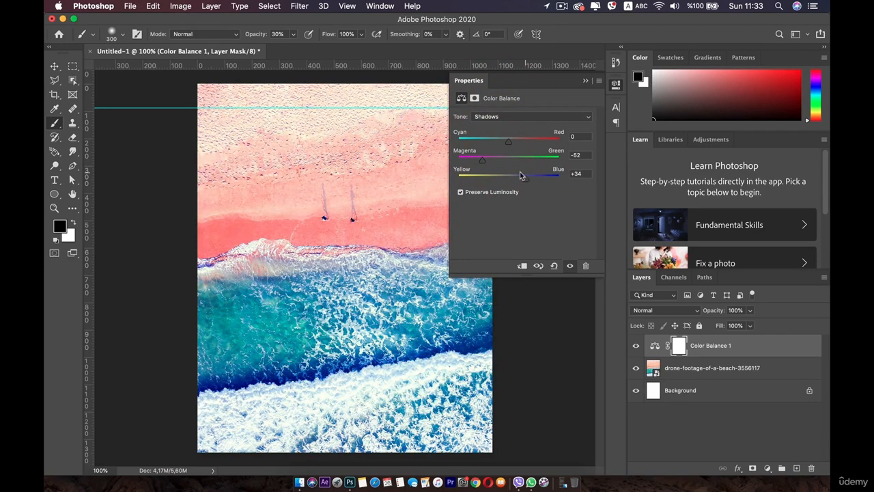
{"action": "left_click_drag", "start_coordinate": [508, 139], "coordinate": [476, 139]}
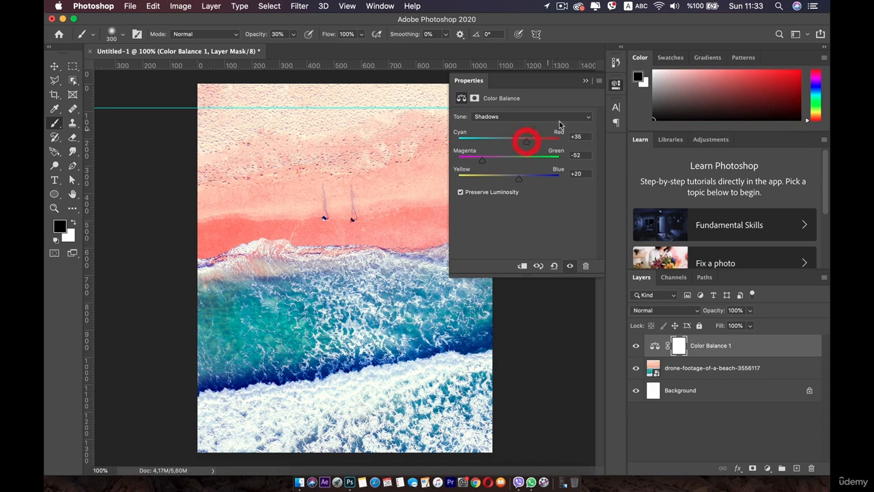
Step: Hide the adjustment properties and delete the Color Balance 1 adjustment layer
{"action": "left_click", "coordinate": [617, 83]}
{"action": "left_click", "coordinate": [755, 345]}
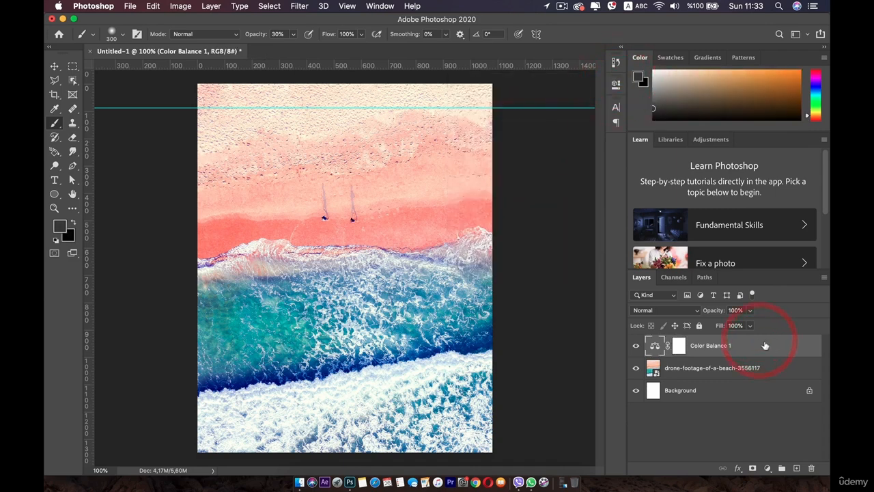
{"action": "key", "text": "BackSpace"}
{"action": "key", "text": "BackSpace"}
{"action": "key", "text": "BackSpace"}
{"action": "key", "text": "BackSpace"}
{"action": "key", "text": "BackSpace"}
{"action": "key", "text": "BackSpace"}
{"action": "key", "text": "BackSpace"}
{"action": "key", "text": "BackSpace"}
Step: Add a Black & White adjustment layer above the beach photo with Reds -74, Greens -53 and Blues -150
{"action": "left_click", "coordinate": [767, 468]}
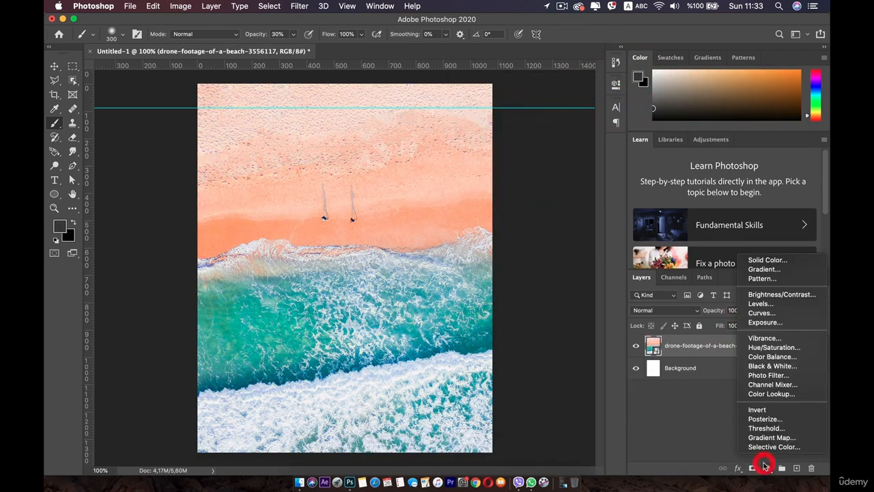
{"action": "left_click", "coordinate": [783, 365]}
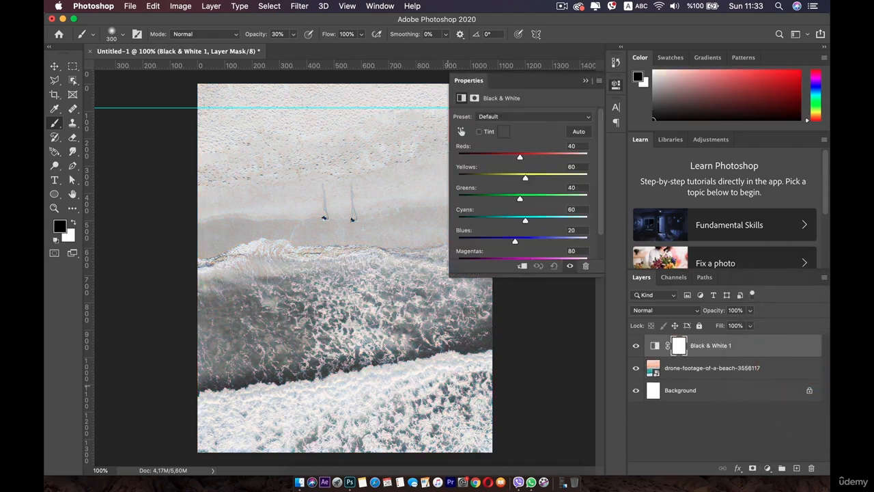
{"action": "left_click_drag", "start_coordinate": [519, 199], "coordinate": [496, 196]}
{"action": "left_click_drag", "start_coordinate": [518, 156], "coordinate": [490, 156]}
{"action": "left_click_drag", "start_coordinate": [515, 239], "coordinate": [471, 242]}
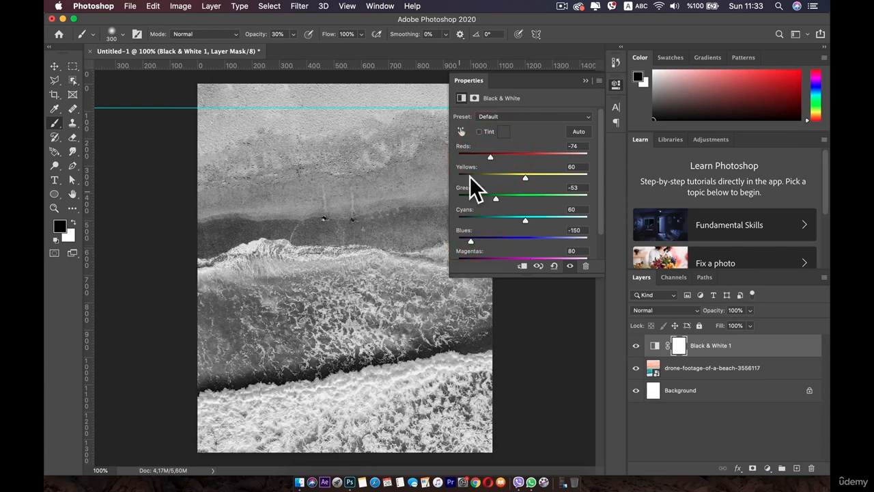
{"action": "scroll", "coordinate": [505, 195], "scroll_direction": "down", "scroll_amount": 3}
{"action": "scroll", "coordinate": [513, 192], "scroll_direction": "up", "scroll_amount": 3}
Step: Hide the adjustment properties and delete the Black & White 1 adjustment layer
{"action": "left_click", "coordinate": [609, 88]}
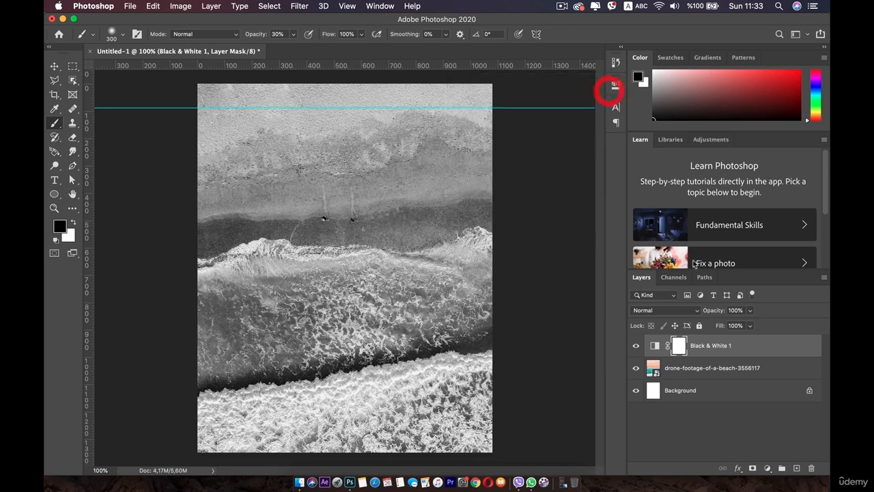
{"action": "left_click", "coordinate": [792, 355]}
{"action": "key", "text": "BackSpace"}
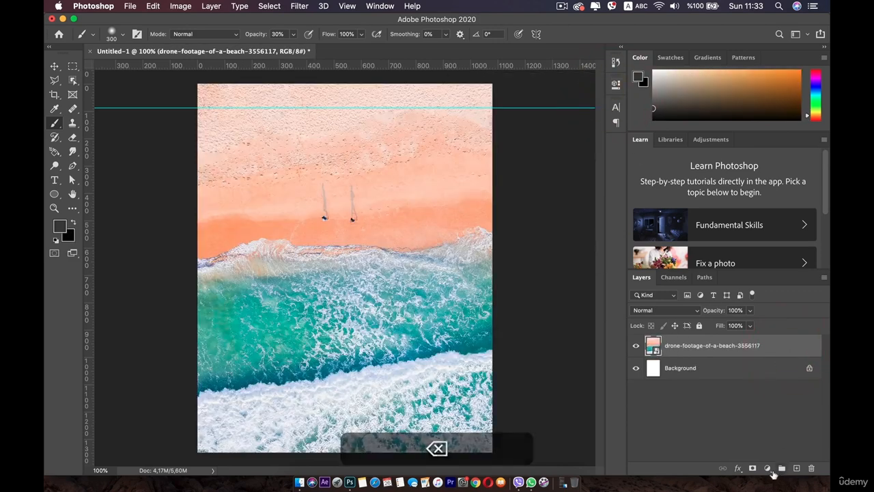
Step: Add a Photo Filter adjustment layer above the beach photo, trying the Sepia filter and switching to Cooling Filter (LBB)
{"action": "left_click", "coordinate": [767, 469]}
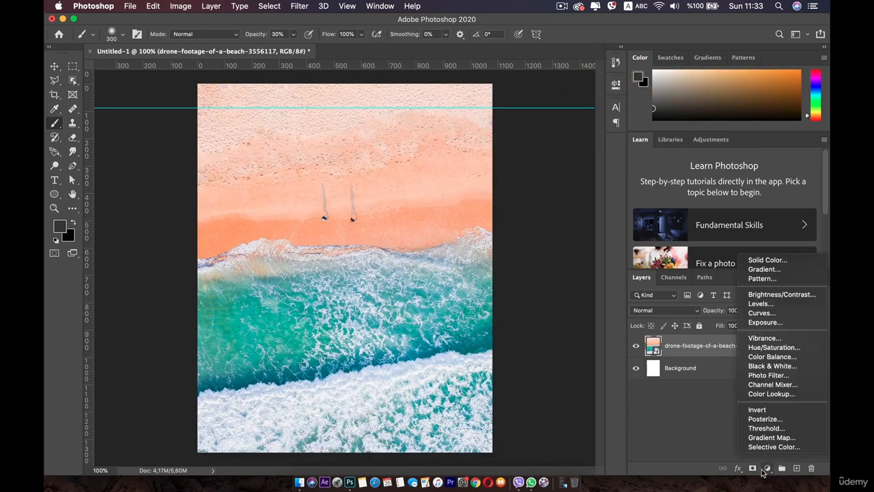
{"action": "left_click", "coordinate": [772, 375]}
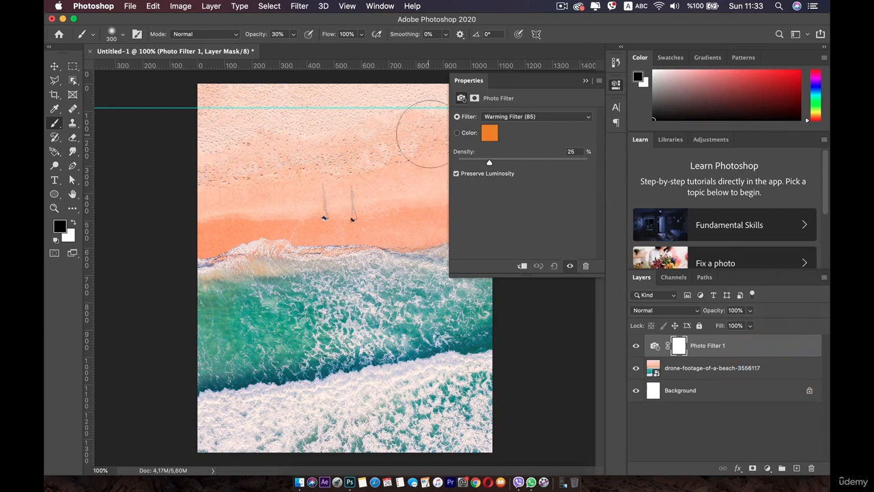
{"action": "left_click", "coordinate": [522, 116]}
{"action": "left_click", "coordinate": [562, 231]}
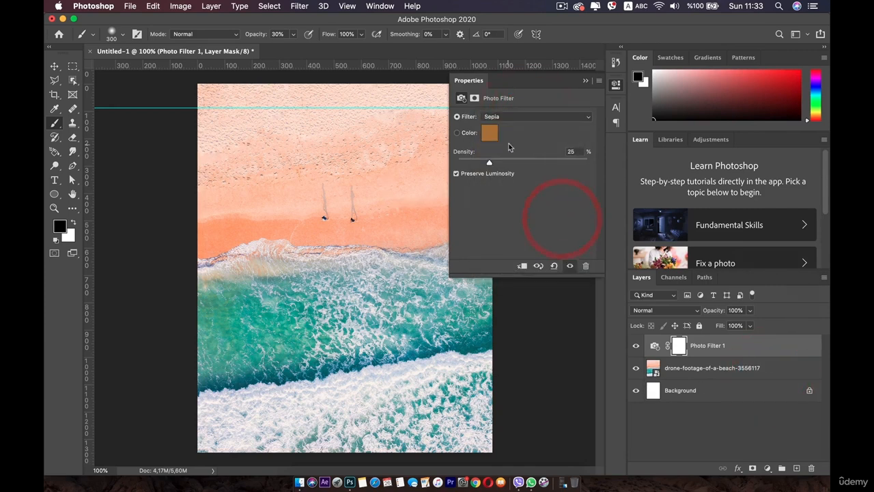
{"action": "left_click", "coordinate": [506, 116]}
{"action": "left_click", "coordinate": [505, 39]}
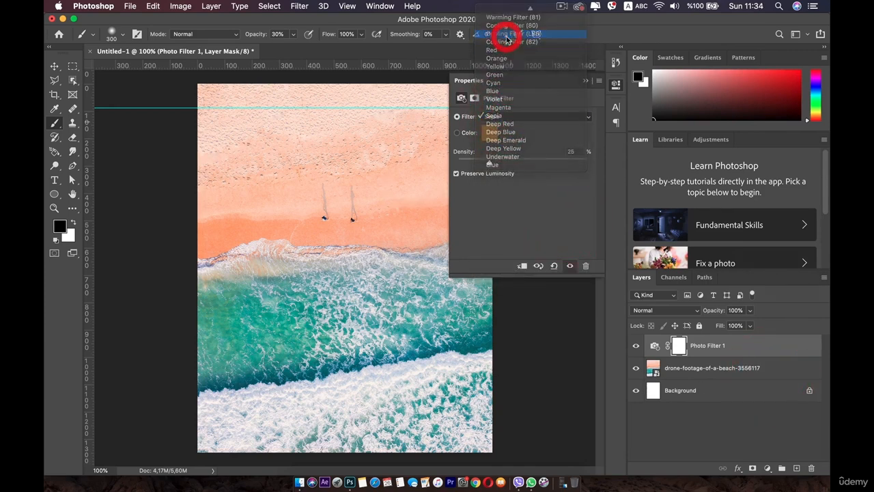
Step: Give the photo filter the custom purple color 6d027d and set its density to 67%
{"action": "left_click", "coordinate": [487, 134]}
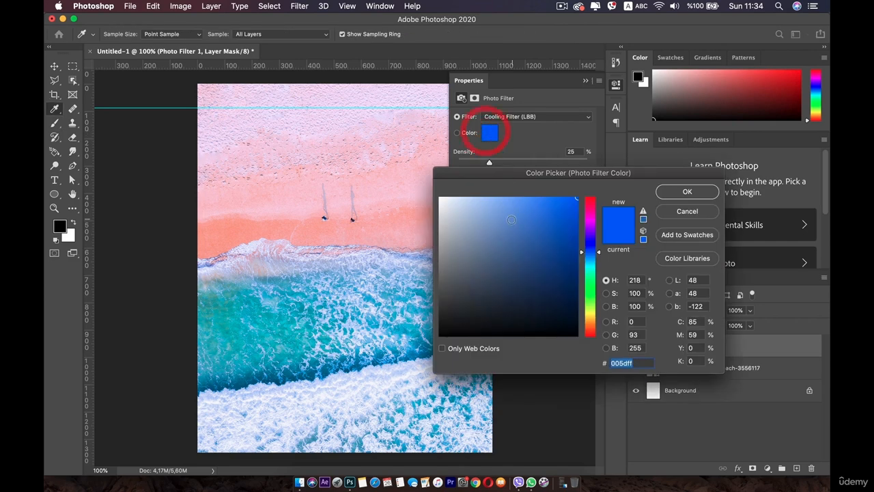
{"action": "left_click_drag", "start_coordinate": [504, 231], "coordinate": [506, 250]}
{"action": "mouse_move", "coordinate": [589, 219]}
{"action": "left_mouse_down"}
{"action": "mouse_move", "coordinate": [590, 199]}
{"action": "mouse_move", "coordinate": [569, 229]}
{"action": "mouse_move", "coordinate": [564, 286]}
{"action": "left_mouse_up"}
{"action": "left_click", "coordinate": [521, 207]}
{"action": "left_click", "coordinate": [553, 257]}
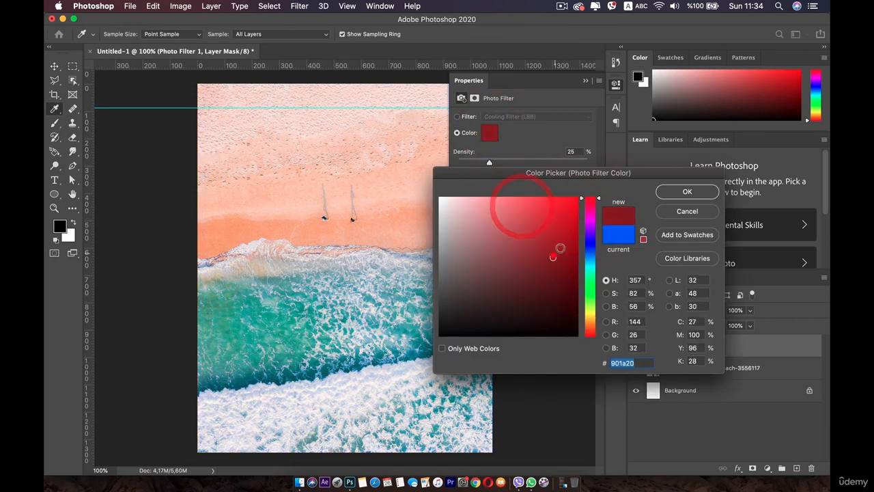
{"action": "left_click", "coordinate": [589, 228]}
{"action": "left_click", "coordinate": [564, 257]}
{"action": "left_click", "coordinate": [570, 268]}
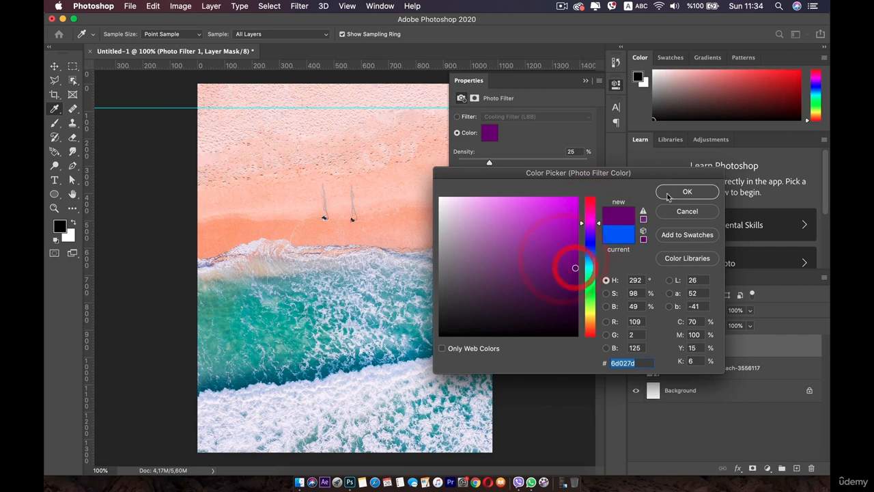
{"action": "left_click", "coordinate": [695, 191]}
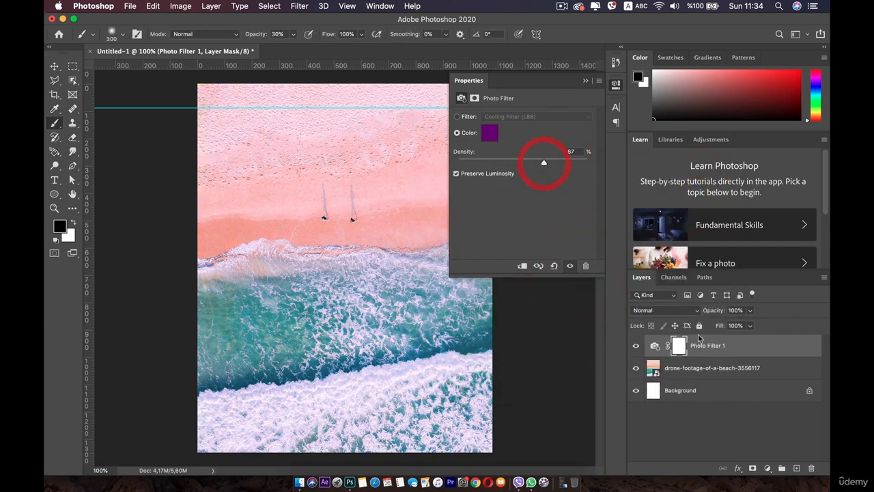
Step: Delete the Photo Filter 1 adjustment layer
{"action": "left_click", "coordinate": [728, 347]}
{"action": "key", "text": "BackSpace"}
{"action": "key", "text": "BackSpace"}
{"action": "key", "text": "BackSpace"}
{"action": "key", "text": "BackSpace"}
{"action": "key", "text": "BackSpace"}
{"action": "key", "text": "BackSpace"}
{"action": "key", "text": "BackSpace"}
{"action": "key", "text": "BackSpace"}
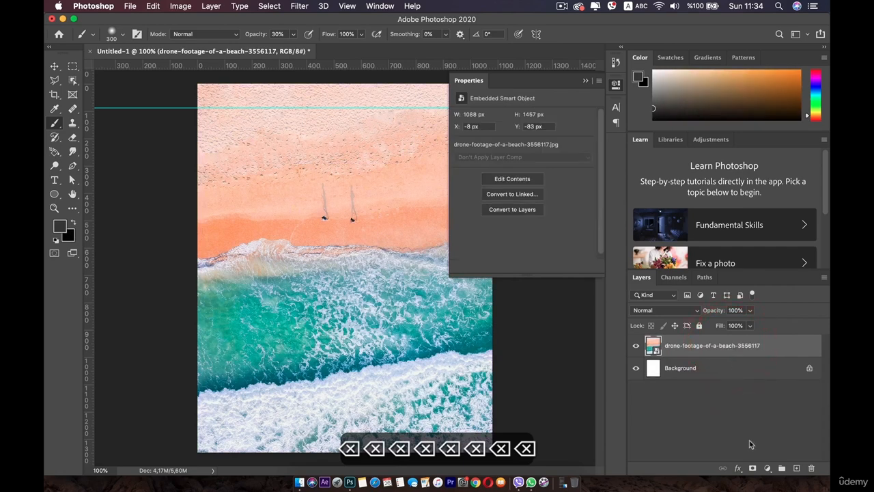
Step: Add a Channel Mixer adjustment layer above the beach photo and try different Red, Green, Blue and Constant amounts for the Red output channel
{"action": "left_click", "coordinate": [767, 469]}
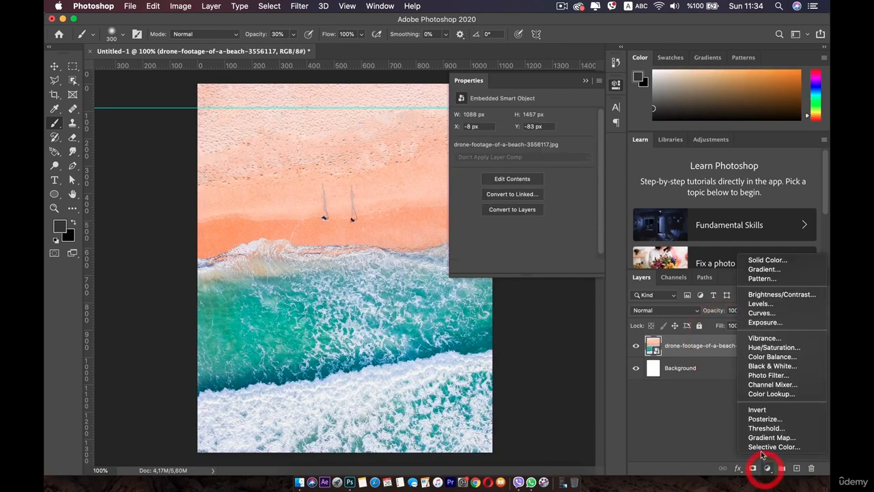
{"action": "left_click", "coordinate": [770, 385]}
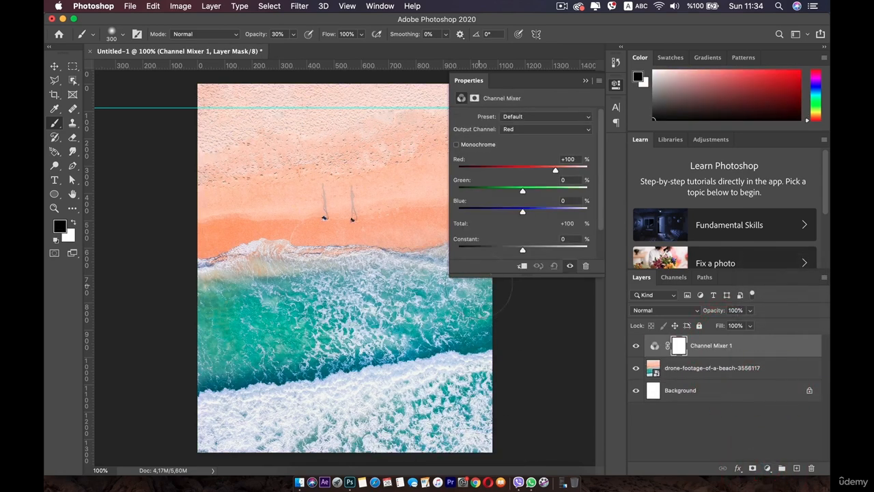
{"action": "left_click_drag", "start_coordinate": [530, 169], "coordinate": [527, 212]}
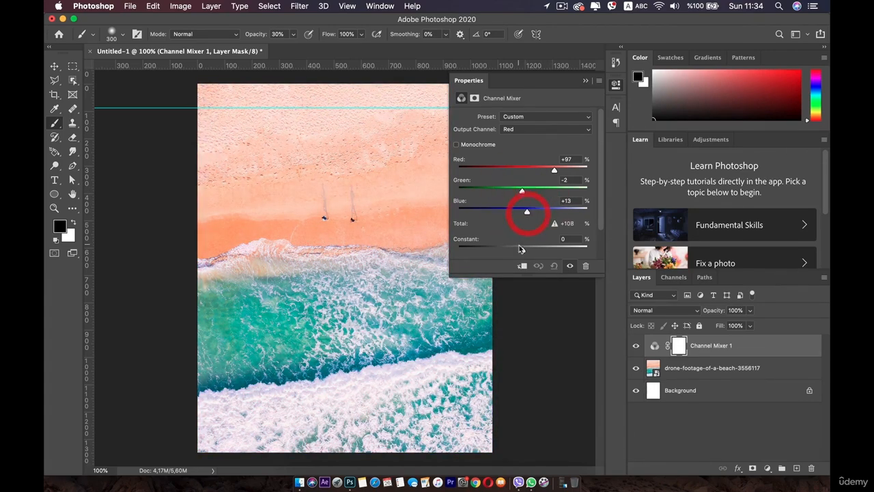
{"action": "left_click_drag", "start_coordinate": [521, 249], "coordinate": [547, 249]}
{"action": "left_click_drag", "start_coordinate": [526, 211], "coordinate": [547, 169]}
Step: Hide the adjustment properties and delete the Channel Mixer 1 adjustment layer
{"action": "left_click", "coordinate": [616, 83]}
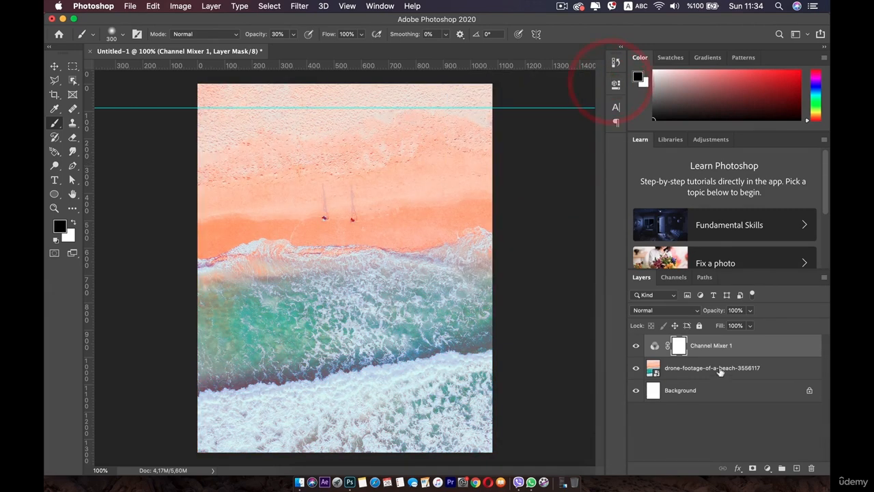
{"action": "left_click", "coordinate": [722, 346]}
{"action": "key", "text": "BackSpace"}
Step: Add a Color Lookup adjustment layer above the beach photo
{"action": "left_click", "coordinate": [766, 468]}
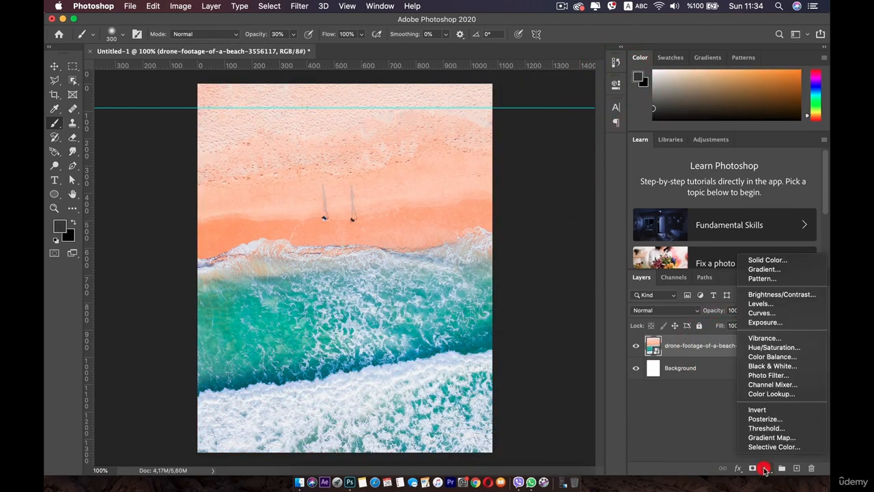
{"action": "left_click", "coordinate": [757, 394]}
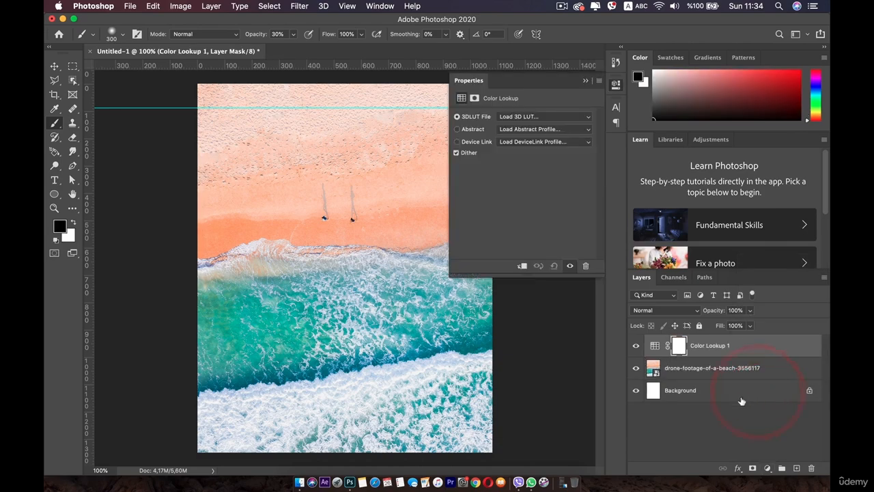
Step: Try the Fuji ETERNA 250D Fuji 3510, Kodak 5205 Fuji 3510 and Soft_Warming.look 3D LUT files on the Color Lookup adjustment
{"action": "left_click", "coordinate": [529, 117]}
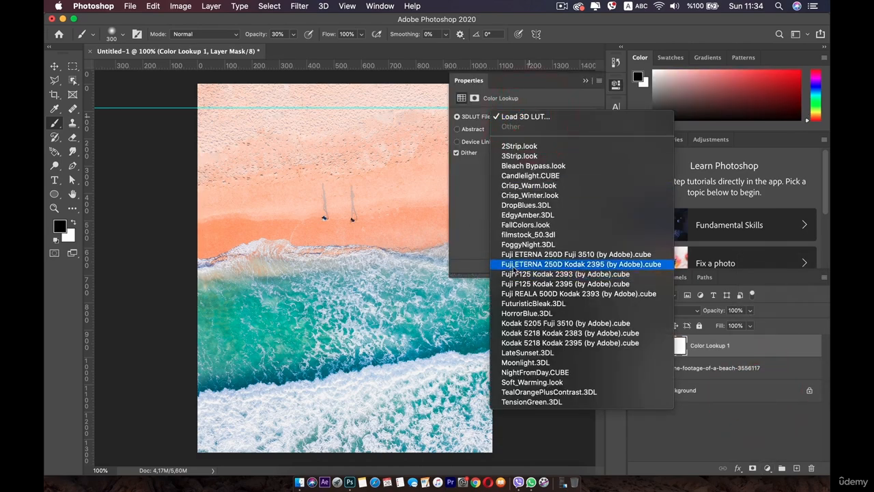
{"action": "left_click", "coordinate": [537, 254]}
{"action": "left_click", "coordinate": [516, 119]}
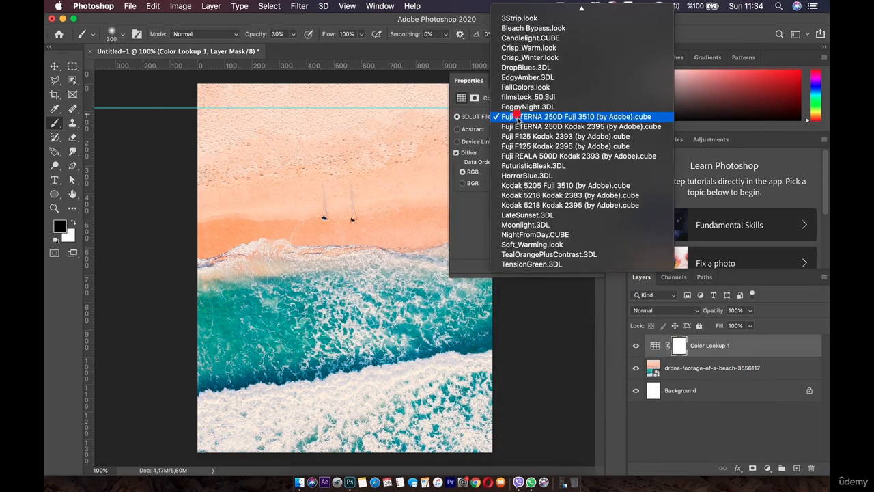
{"action": "left_click", "coordinate": [525, 188]}
{"action": "left_click", "coordinate": [524, 117]}
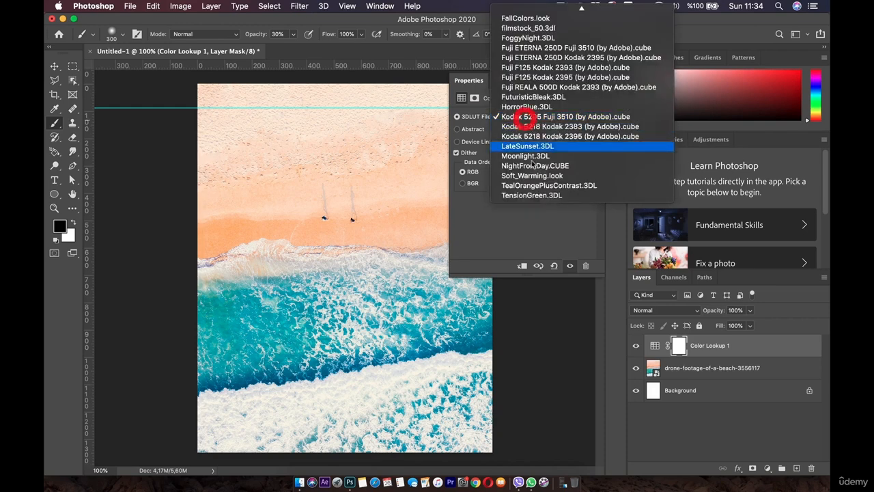
{"action": "left_click", "coordinate": [531, 179]}
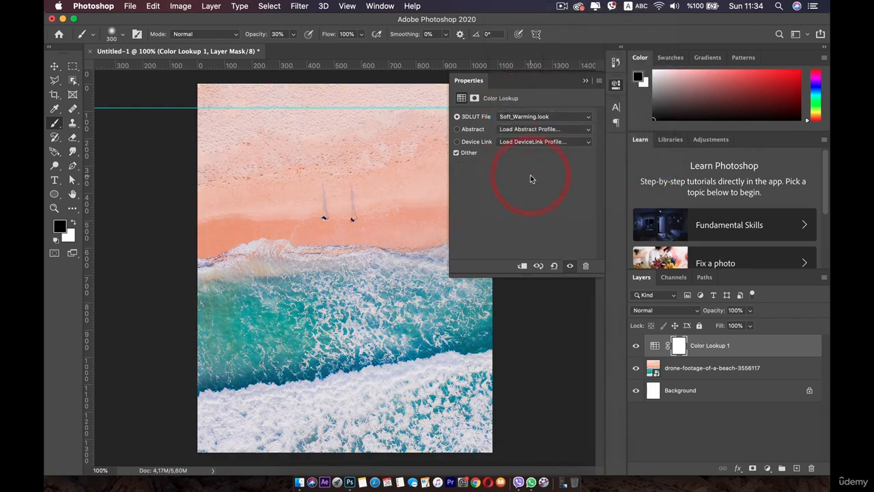
Step: Look through the available 3D LUT files for the Color Lookup adjustment
{"action": "left_click", "coordinate": [599, 81]}
{"action": "left_click", "coordinate": [592, 83]}
{"action": "left_click", "coordinate": [593, 82]}
{"action": "left_click", "coordinate": [549, 182]}
{"action": "left_click", "coordinate": [546, 117]}
{"action": "scroll", "coordinate": [510, 118], "scroll_direction": "up", "scroll_amount": 5}
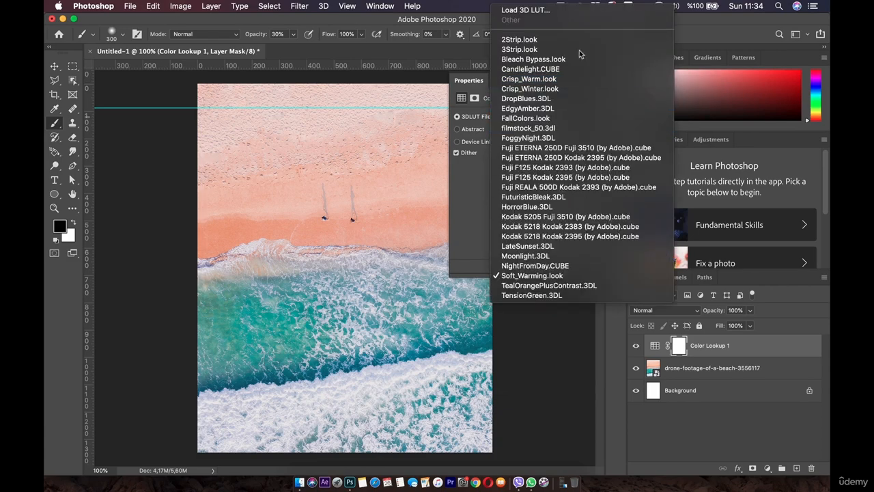
{"action": "left_click", "coordinate": [451, 207]}
Step: Delete the Color Lookup 1 adjustment layer and leave no layer selected
{"action": "left_click", "coordinate": [718, 350]}
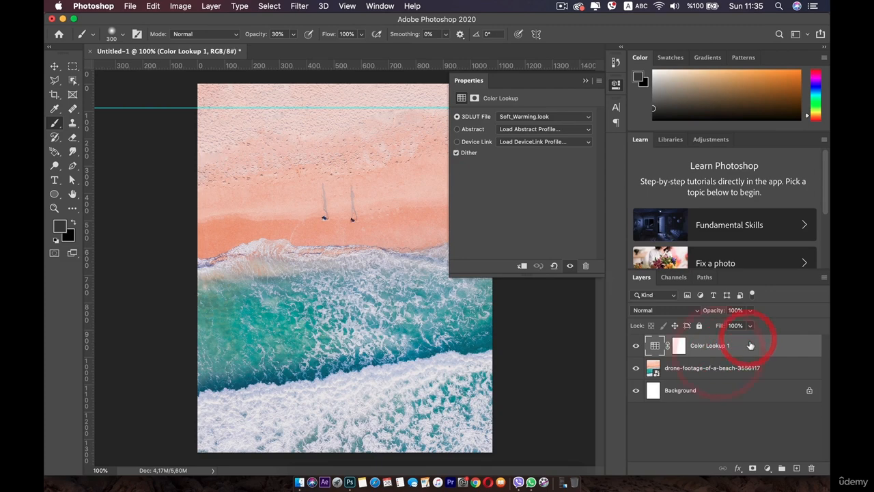
{"action": "key", "text": "BackSpace"}
{"action": "left_click", "coordinate": [736, 414]}
Step: Add an Invert adjustment layer above the beach photo and toggle its visibility to compare the image with and without it
{"action": "left_click", "coordinate": [767, 468]}
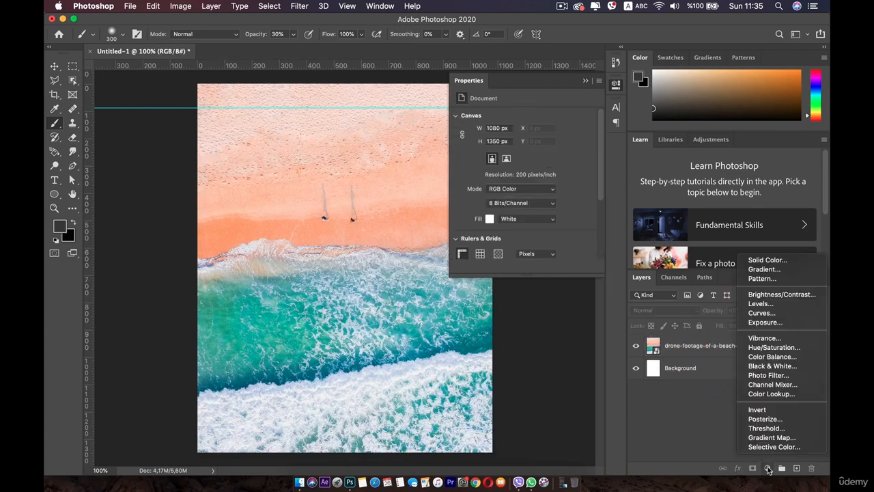
{"action": "left_click", "coordinate": [761, 411]}
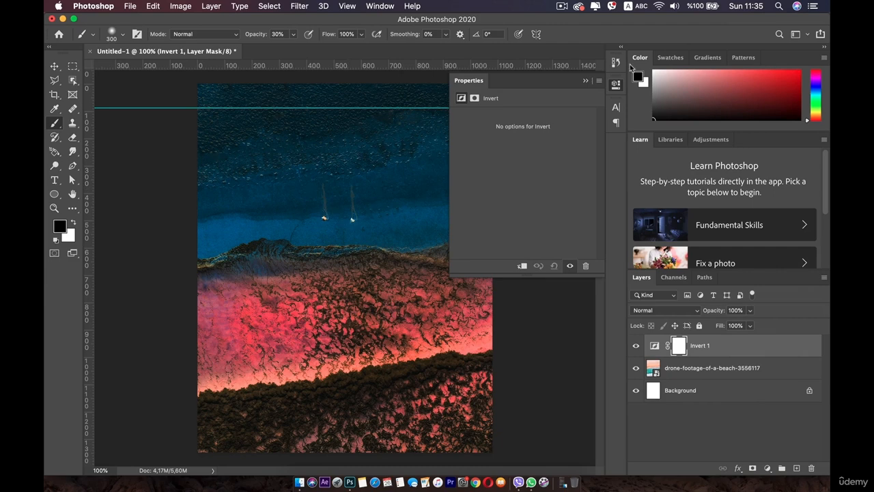
{"action": "left_click", "coordinate": [615, 87]}
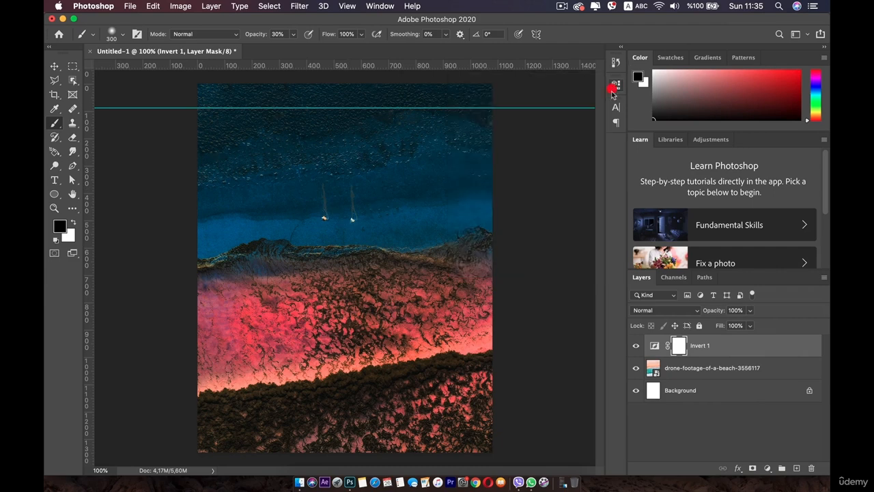
{"action": "left_click", "coordinate": [637, 346]}
{"action": "left_click", "coordinate": [638, 346]}
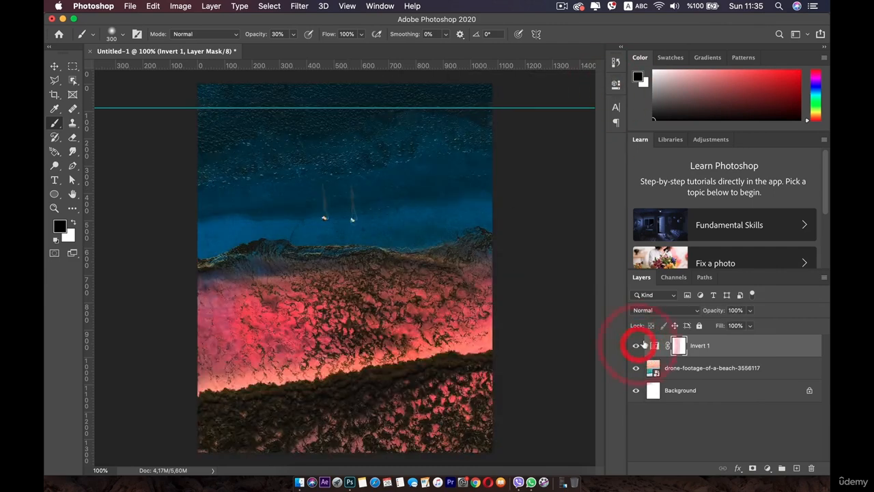
Step: Dismiss the Layer Style dialog without changes and delete the Invert 1 adjustment layer
{"action": "double_click", "coordinate": [751, 342]}
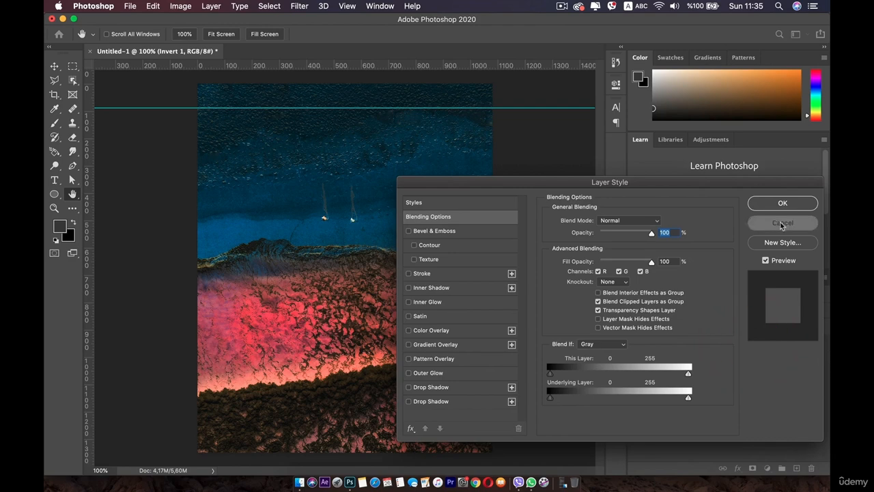
{"action": "left_click", "coordinate": [782, 224]}
{"action": "key", "text": "BackSpace"}
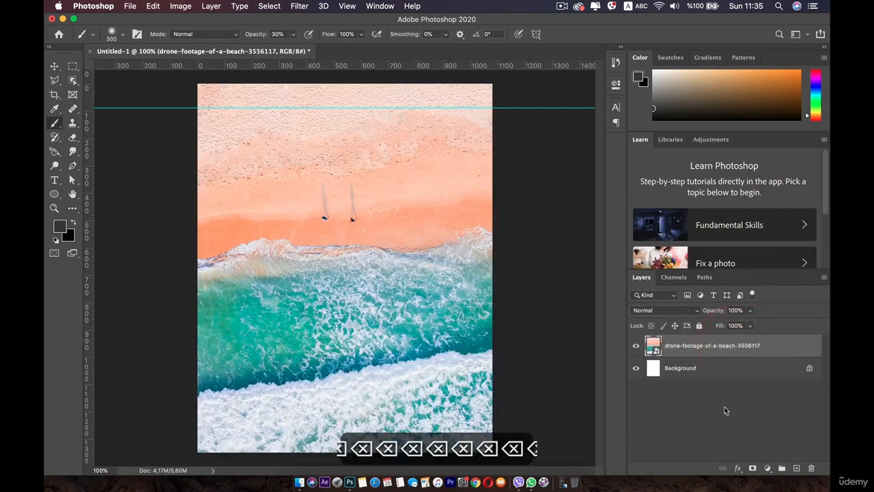
Step: Add a Posterize adjustment layer above the beach photo and try different Levels amounts
{"action": "left_click", "coordinate": [764, 470]}
{"action": "left_click", "coordinate": [765, 419]}
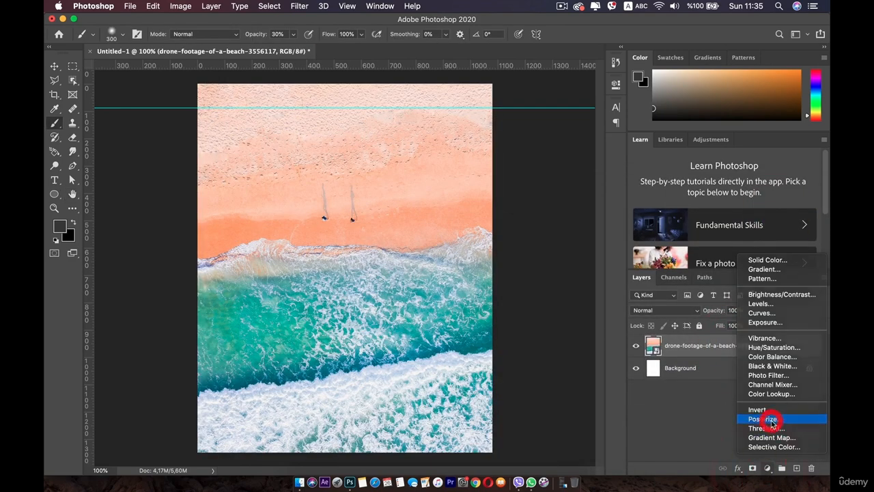
{"action": "left_click_drag", "start_coordinate": [458, 128], "coordinate": [509, 126]}
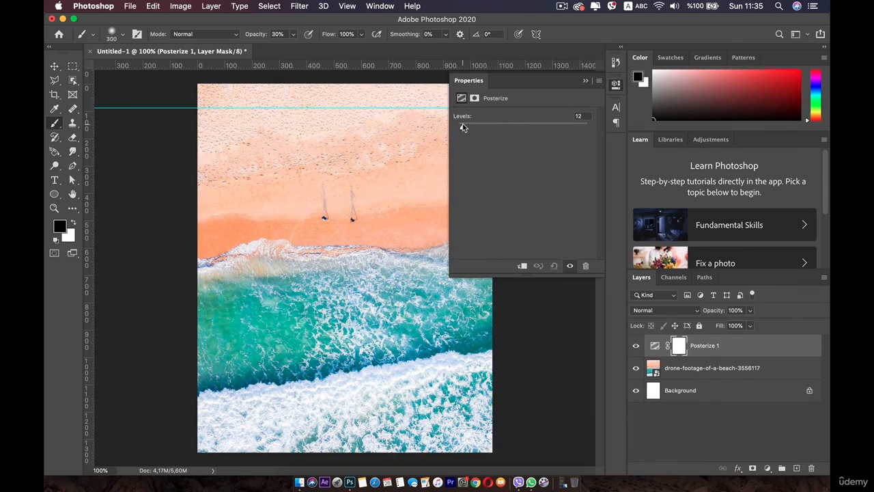
{"action": "mouse_move", "coordinate": [465, 127]}
{"action": "left_mouse_down"}
{"action": "mouse_move", "coordinate": [536, 124]}
{"action": "mouse_move", "coordinate": [470, 124]}
{"action": "mouse_move", "coordinate": [505, 124]}
{"action": "left_mouse_up"}
Step: Hide the adjustment properties and delete the Posterize 1 adjustment layer
{"action": "left_click", "coordinate": [616, 87]}
{"action": "key", "text": "BackSpace"}
{"action": "key", "text": "BackSpace"}
{"action": "key", "text": "BackSpace"}
{"action": "key", "text": "BackSpace"}
{"action": "key", "text": "BackSpace"}
{"action": "key", "text": "BackSpace"}
{"action": "key", "text": "BackSpace"}
{"action": "key", "text": "BackSpace"}
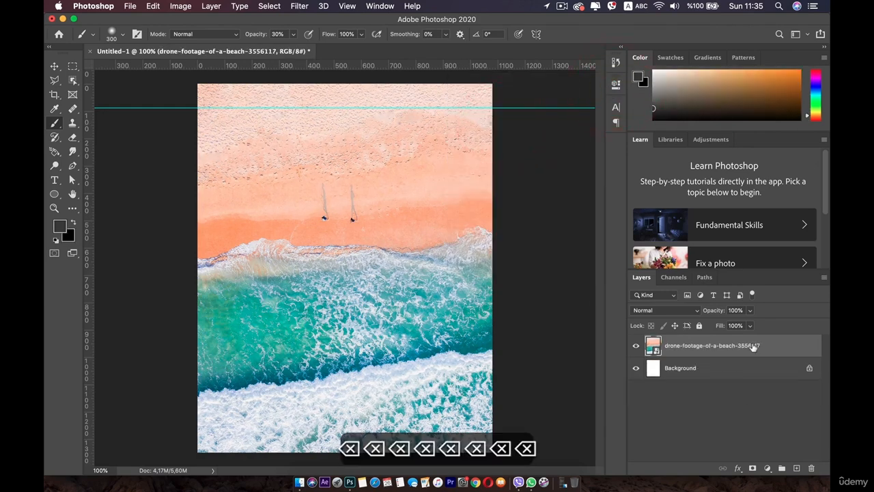
Step: Add a Threshold adjustment layer above the beach photo and set its Threshold Level to 203
{"action": "left_click", "coordinate": [768, 468]}
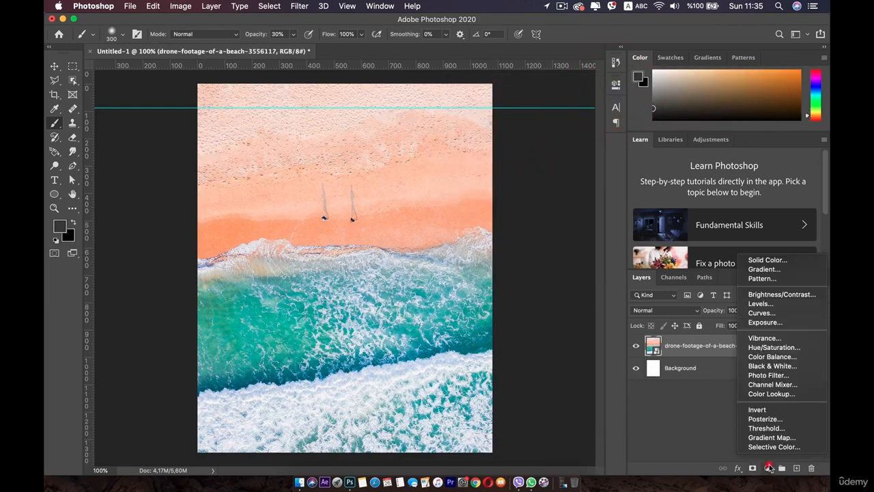
{"action": "left_click", "coordinate": [764, 428]}
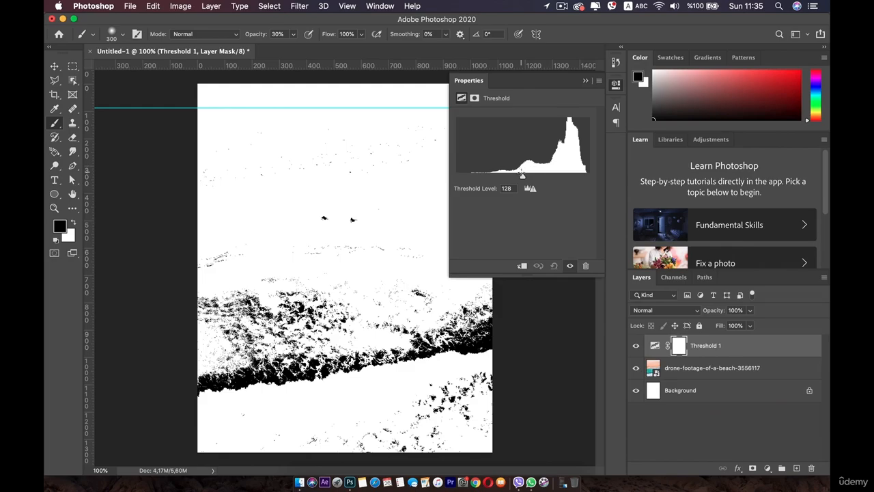
{"action": "left_click_drag", "start_coordinate": [523, 178], "coordinate": [562, 166]}
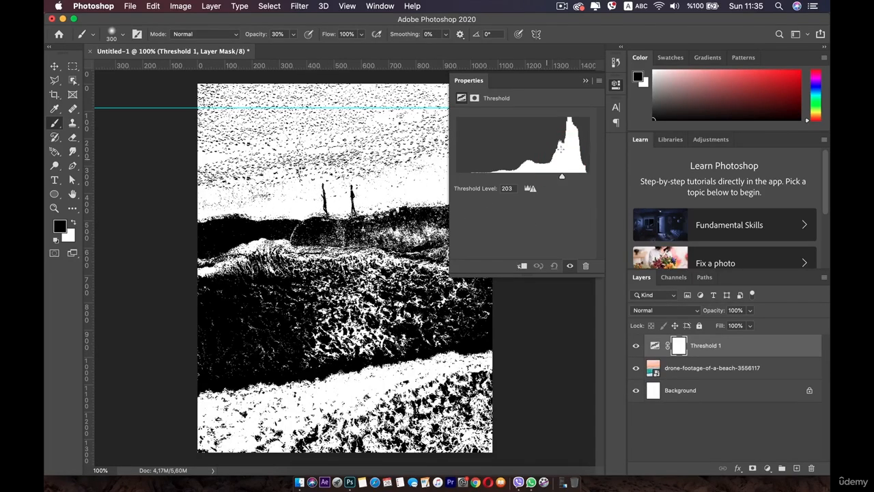
Step: Hide the adjustment properties and brush black at 30% opacity across the Threshold 1 mask to let the photo's colors through
{"action": "left_click", "coordinate": [616, 84]}
{"action": "mouse_move", "coordinate": [314, 171]}
{"action": "left_mouse_down"}
{"action": "mouse_move", "coordinate": [391, 142]}
{"action": "mouse_move", "coordinate": [498, 161]}
{"action": "mouse_move", "coordinate": [481, 203]}
{"action": "mouse_move", "coordinate": [281, 236]}
{"action": "mouse_move", "coordinate": [237, 196]}
{"action": "mouse_move", "coordinate": [482, 119]}
{"action": "mouse_move", "coordinate": [447, 291]}
{"action": "mouse_move", "coordinate": [449, 331]}
{"action": "mouse_move", "coordinate": [314, 361]}
{"action": "mouse_move", "coordinate": [253, 396]}
{"action": "mouse_move", "coordinate": [498, 427]}
{"action": "mouse_move", "coordinate": [471, 430]}
{"action": "mouse_move", "coordinate": [225, 362]}
{"action": "mouse_move", "coordinate": [187, 264]}
{"action": "mouse_move", "coordinate": [208, 181]}
{"action": "left_mouse_up"}
{"action": "mouse_move", "coordinate": [154, 140]}
{"action": "left_mouse_down"}
{"action": "mouse_move", "coordinate": [401, 120]}
{"action": "mouse_move", "coordinate": [494, 136]}
{"action": "mouse_move", "coordinate": [478, 372]}
{"action": "mouse_move", "coordinate": [478, 241]}
{"action": "mouse_move", "coordinate": [477, 384]}
{"action": "mouse_move", "coordinate": [324, 427]}
{"action": "mouse_move", "coordinate": [438, 140]}
{"action": "left_mouse_up"}
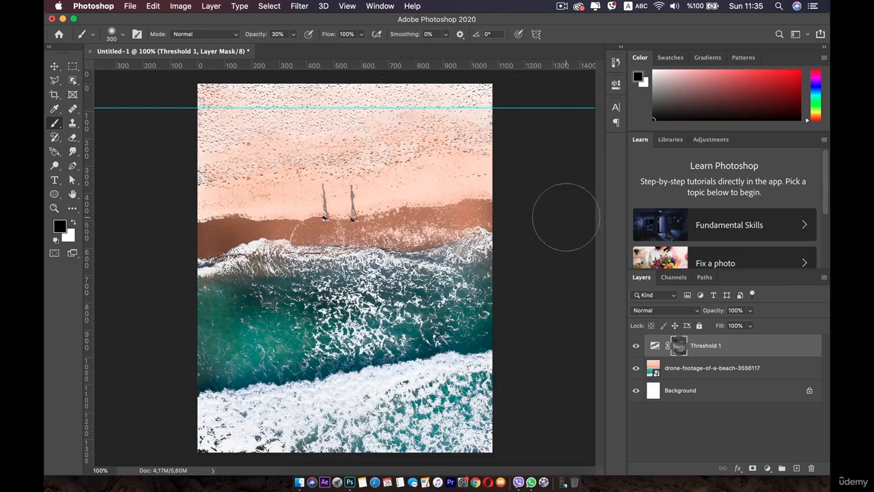
Step: Toggle the Threshold 1 layer's visibility to compare the image with and without it, and delete the layer
{"action": "left_click", "coordinate": [766, 445]}
{"action": "left_click", "coordinate": [711, 346]}
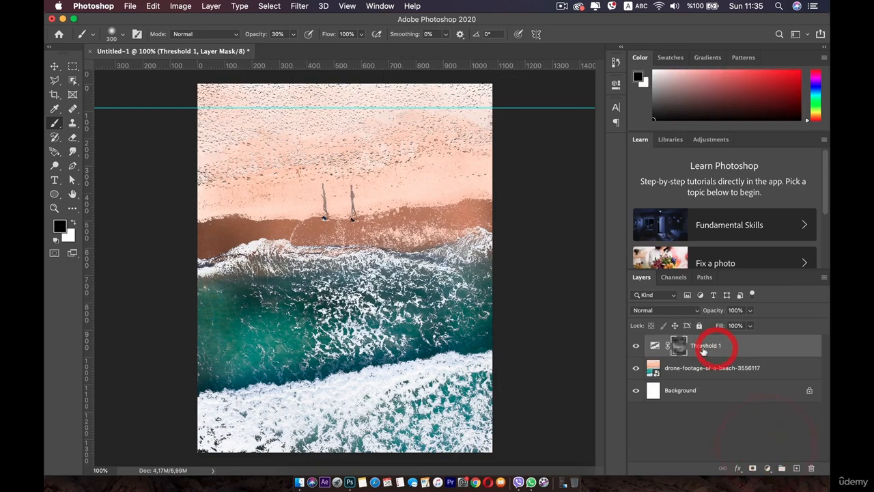
{"action": "left_click", "coordinate": [636, 346]}
{"action": "left_click", "coordinate": [636, 346]}
{"action": "left_click", "coordinate": [783, 346]}
{"action": "key", "text": "BackSpace"}
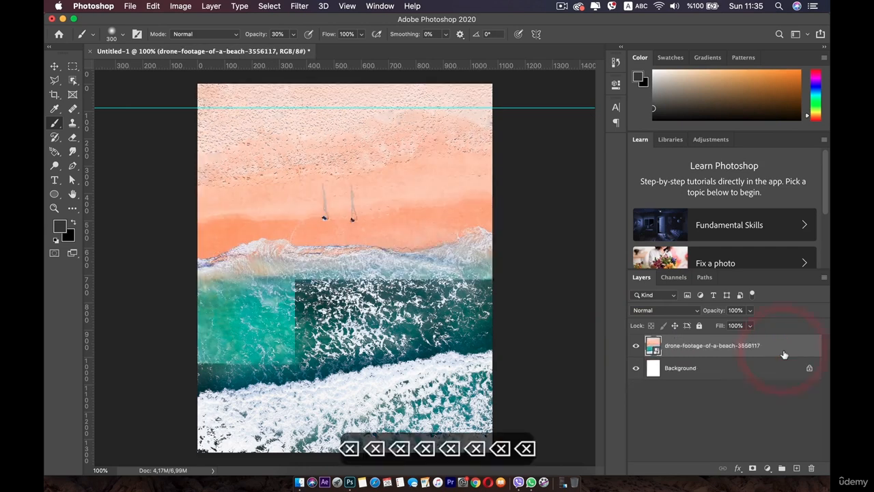
Step: Add a Gradient Map adjustment layer above the beach photo and apply the Foreground to Background preset from the Basics group
{"action": "left_click", "coordinate": [767, 469]}
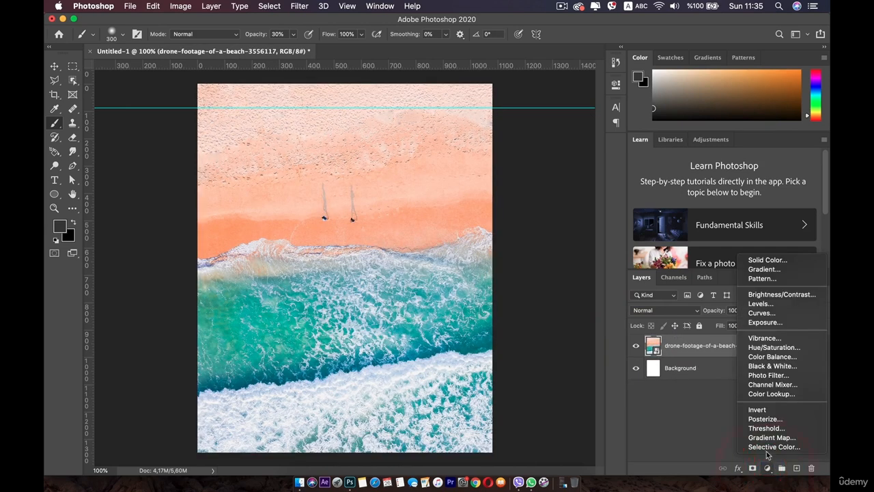
{"action": "left_click", "coordinate": [770, 437]}
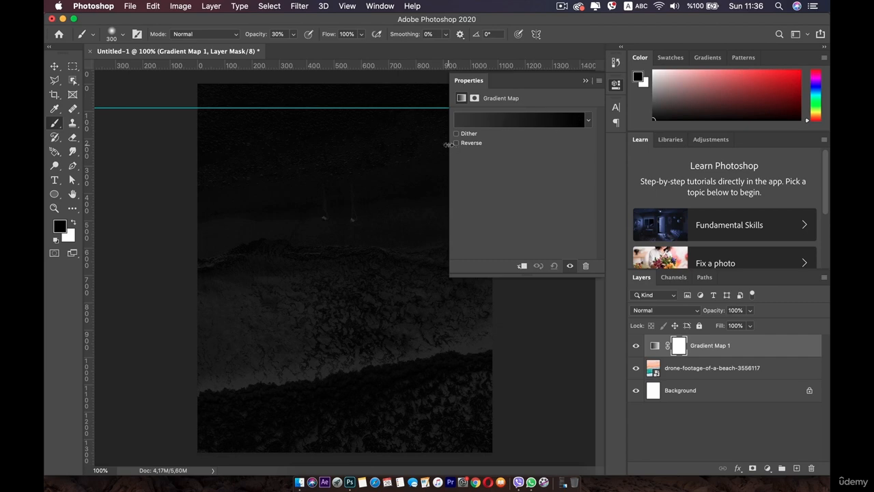
{"action": "left_click", "coordinate": [589, 120]}
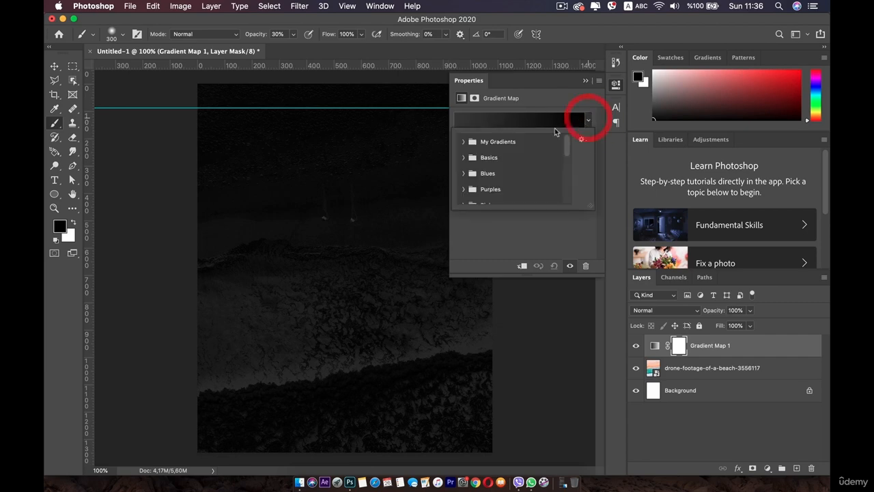
{"action": "left_click", "coordinate": [473, 160]}
{"action": "left_click", "coordinate": [462, 158]}
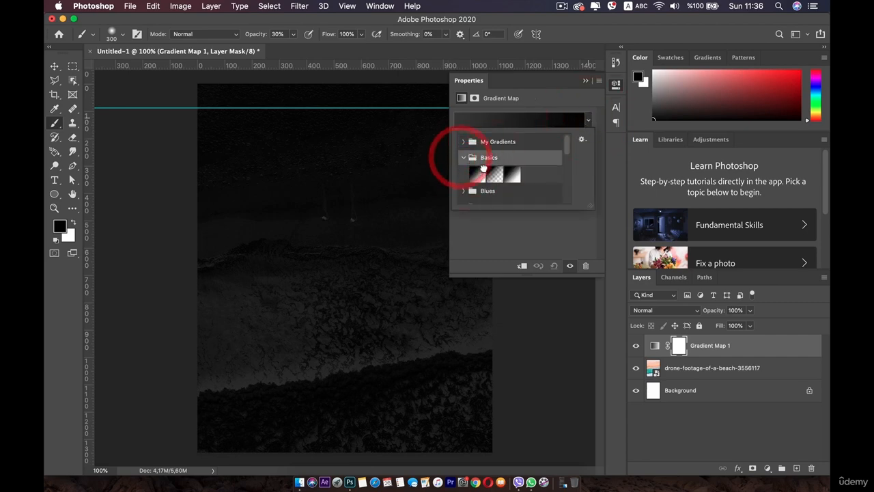
{"action": "left_click", "coordinate": [481, 171]}
{"action": "scroll", "coordinate": [489, 190], "scroll_direction": "down", "scroll_amount": 2}
{"action": "left_click", "coordinate": [469, 161]}
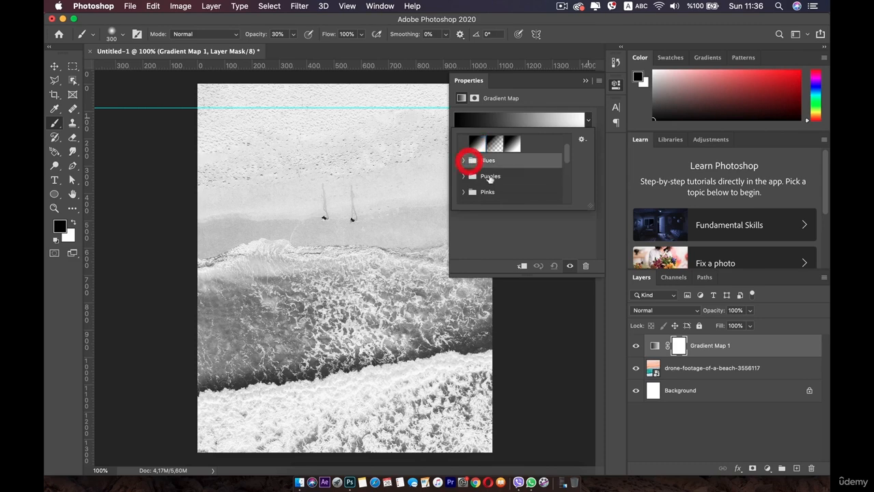
{"action": "left_click", "coordinate": [459, 160]}
{"action": "left_click", "coordinate": [465, 163]}
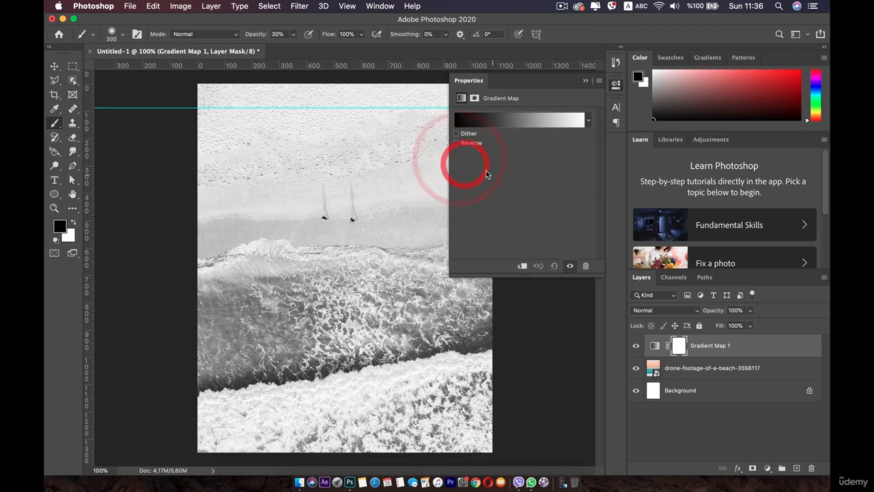
Step: Open the gradient map's gradient for editing and try presets from the Purples group, including Purple_02 and Purple_03
{"action": "left_click", "coordinate": [495, 121]}
{"action": "left_click", "coordinate": [478, 119]}
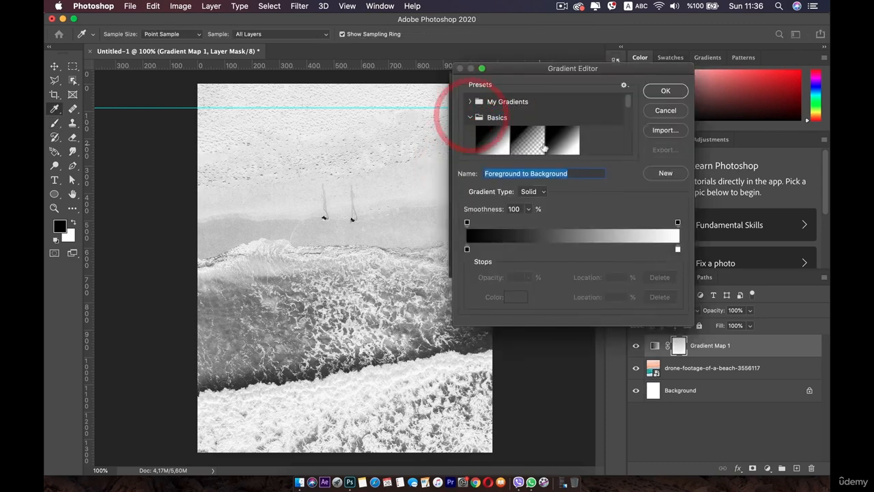
{"action": "scroll", "coordinate": [539, 129], "scroll_direction": "down", "scroll_amount": 3}
{"action": "scroll", "coordinate": [494, 99], "scroll_direction": "up", "scroll_amount": 4}
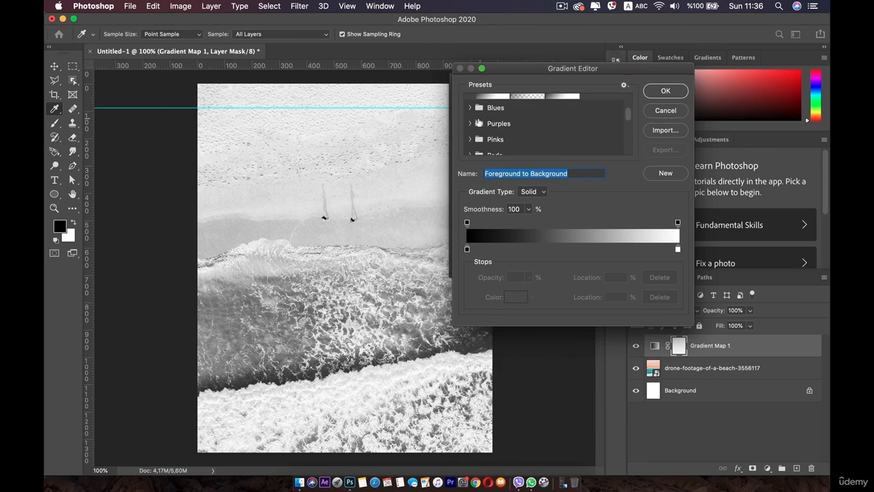
{"action": "left_click", "coordinate": [470, 124]}
{"action": "left_click", "coordinate": [499, 140]}
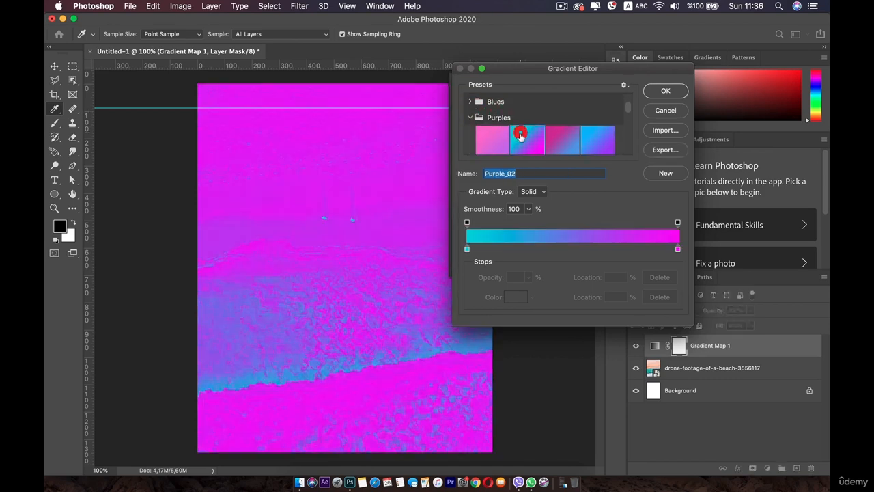
{"action": "left_click", "coordinate": [592, 141]}
{"action": "left_click", "coordinate": [552, 143]}
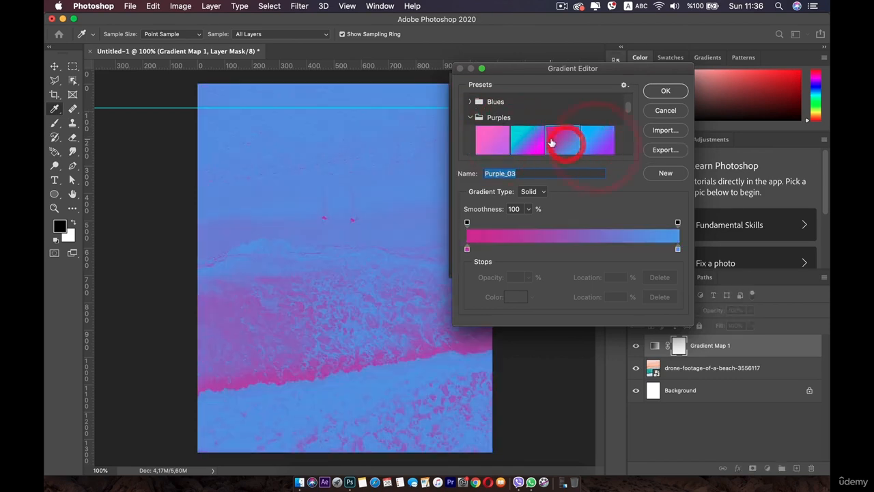
Step: Try further presets from the Purples group on the gradient map, including Purple_13, Purple_10 and Purple_17
{"action": "scroll", "coordinate": [552, 146], "scroll_direction": "down", "scroll_amount": 2}
{"action": "left_click", "coordinate": [552, 142]}
{"action": "left_click", "coordinate": [527, 141]}
{"action": "left_click", "coordinate": [504, 140]}
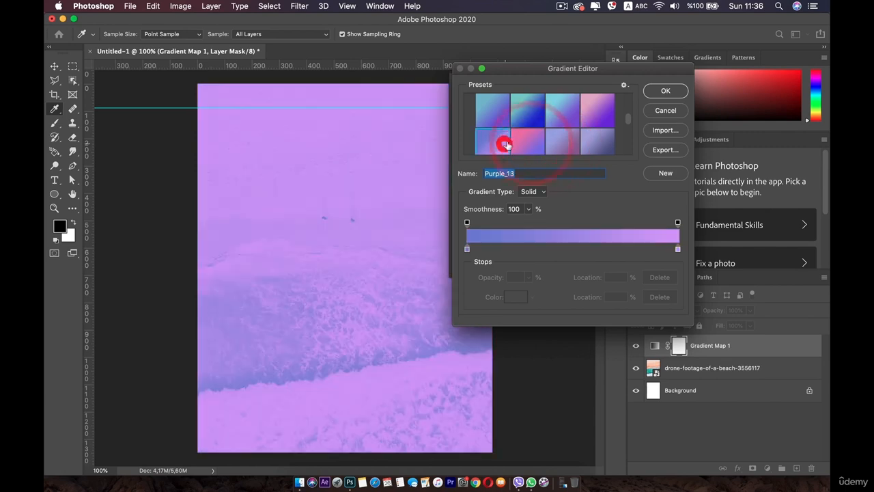
{"action": "left_click", "coordinate": [521, 116]}
{"action": "scroll", "coordinate": [550, 154], "scroll_direction": "down", "scroll_amount": 1}
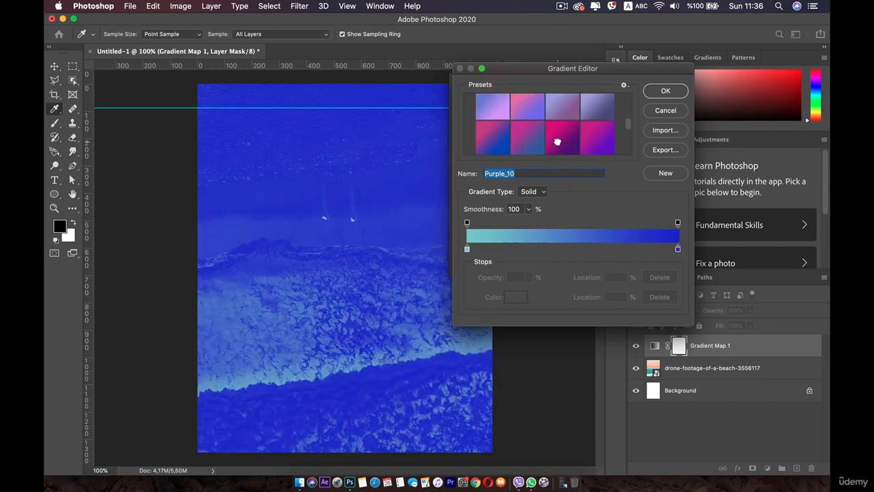
{"action": "left_click", "coordinate": [558, 142]}
{"action": "left_click", "coordinate": [593, 141]}
{"action": "left_click", "coordinate": [493, 141]}
{"action": "scroll", "coordinate": [506, 144], "scroll_direction": "down", "scroll_amount": 1}
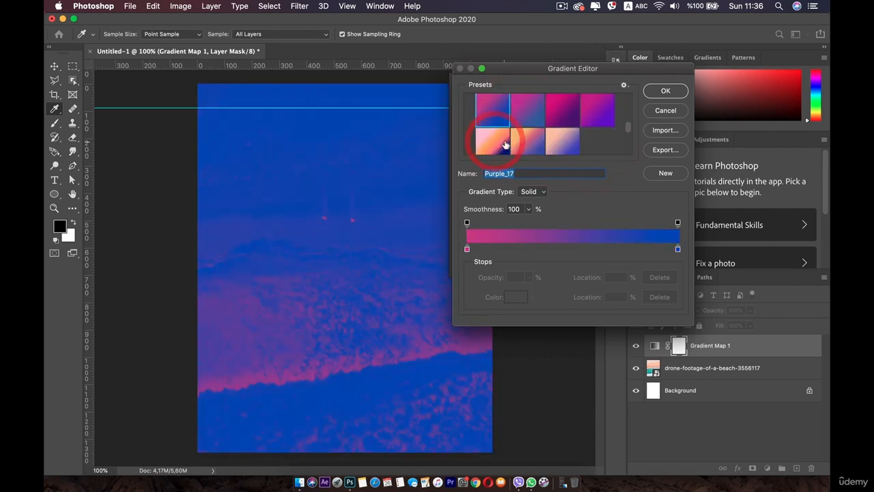
{"action": "scroll", "coordinate": [506, 144], "scroll_direction": "down", "scroll_amount": 2}
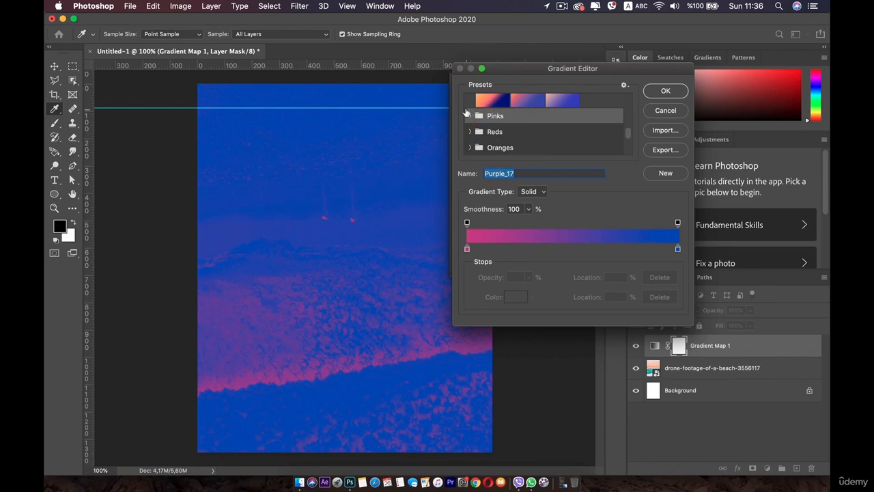
Step: Try presets from the Pinks group on the gradient map, including Pink_02, Pink_08 and Pink_05
{"action": "left_click", "coordinate": [468, 116]}
{"action": "left_click", "coordinate": [541, 127]}
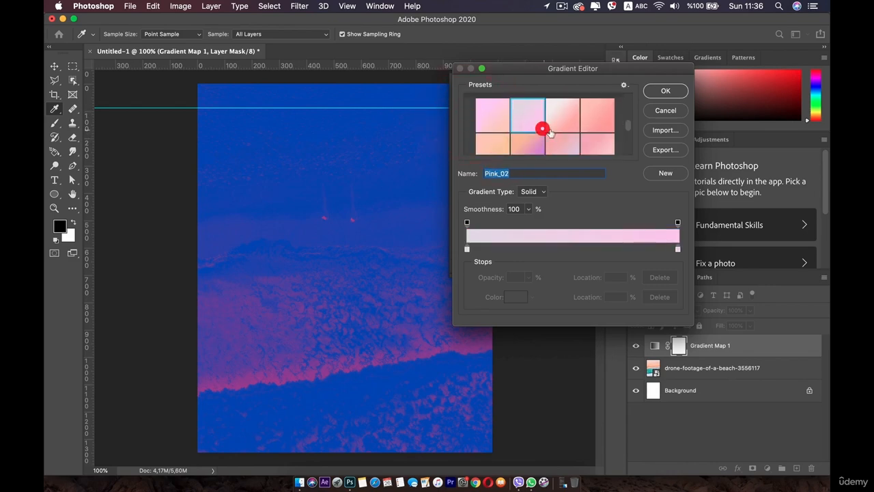
{"action": "left_click", "coordinate": [568, 124]}
{"action": "left_click", "coordinate": [601, 130]}
{"action": "left_click", "coordinate": [599, 141]}
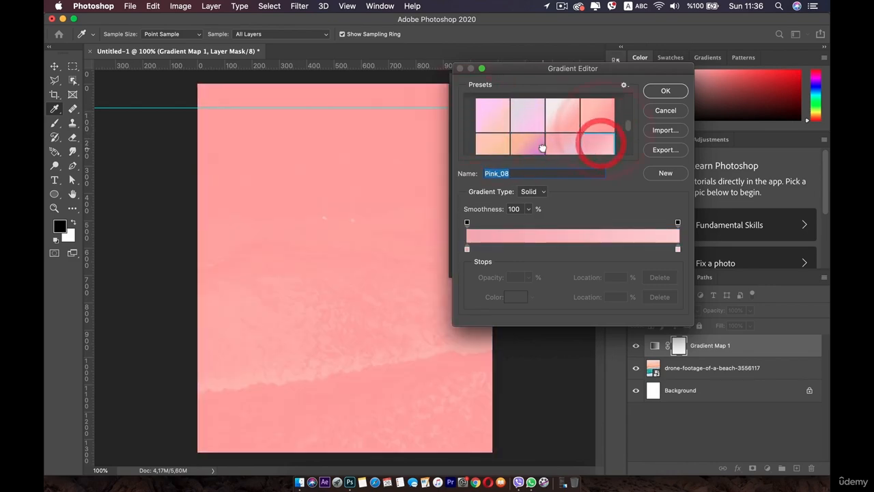
{"action": "left_click", "coordinate": [525, 142]}
{"action": "left_click", "coordinate": [504, 145]}
{"action": "scroll", "coordinate": [504, 140], "scroll_direction": "down", "scroll_amount": 4}
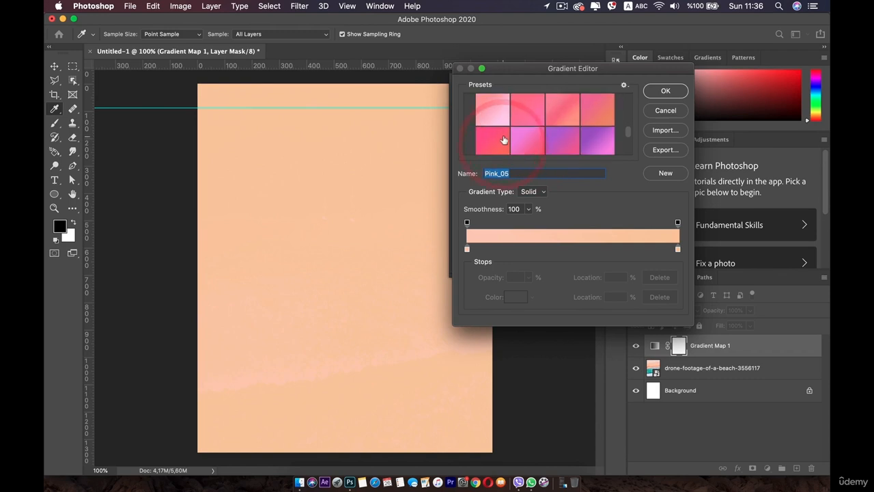
Step: Try presets from the Greens group on the gradient map, including Green_27
{"action": "left_click", "coordinate": [500, 127]}
{"action": "left_click", "coordinate": [471, 127]}
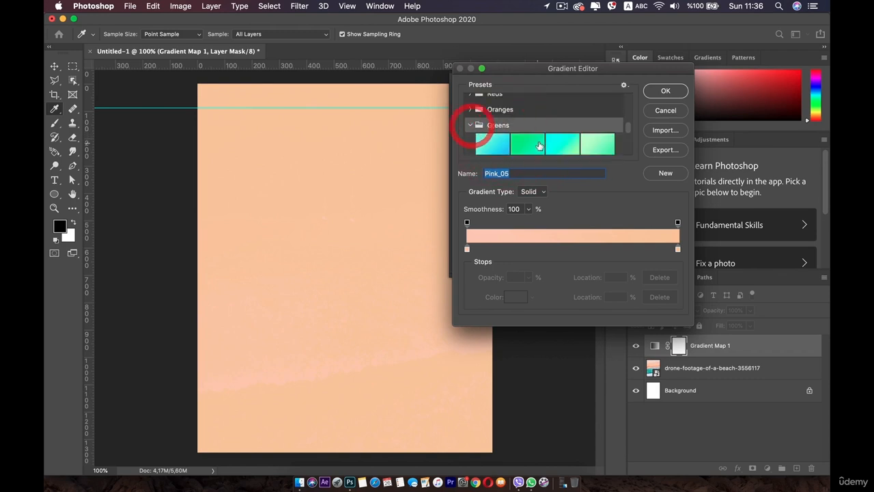
{"action": "scroll", "coordinate": [546, 141], "scroll_direction": "down", "scroll_amount": 5}
{"action": "left_click", "coordinate": [558, 140]}
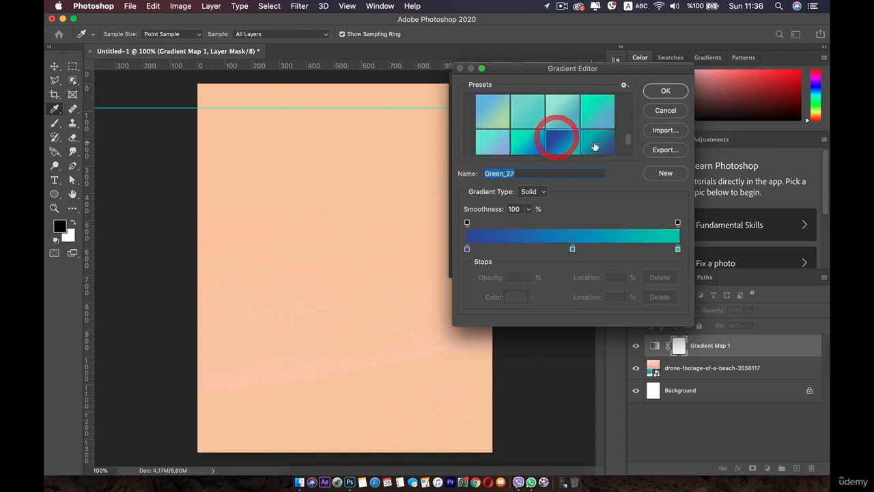
{"action": "left_click", "coordinate": [598, 144]}
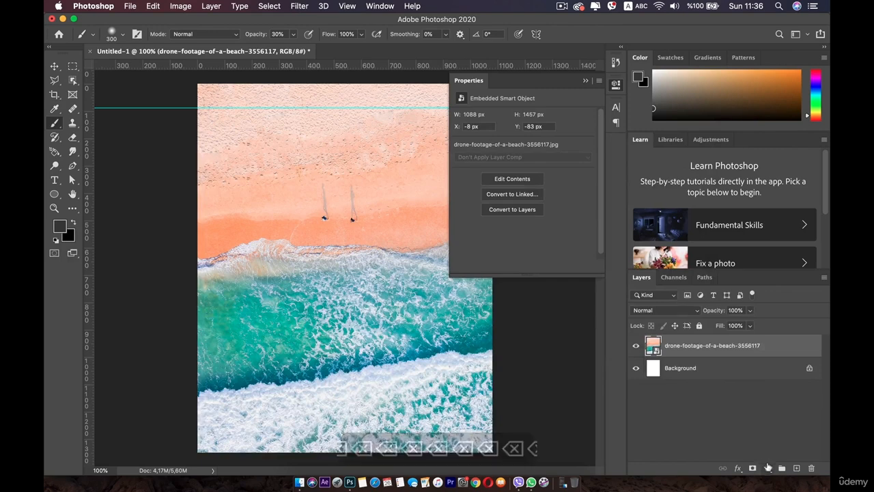
Step: Add a Selective Color adjustment layer above the beach photo and set its Reds to Cyan +82, Magenta -71, Yellow -62 and Black -87%
{"action": "left_click", "coordinate": [767, 468]}
{"action": "left_click", "coordinate": [770, 448]}
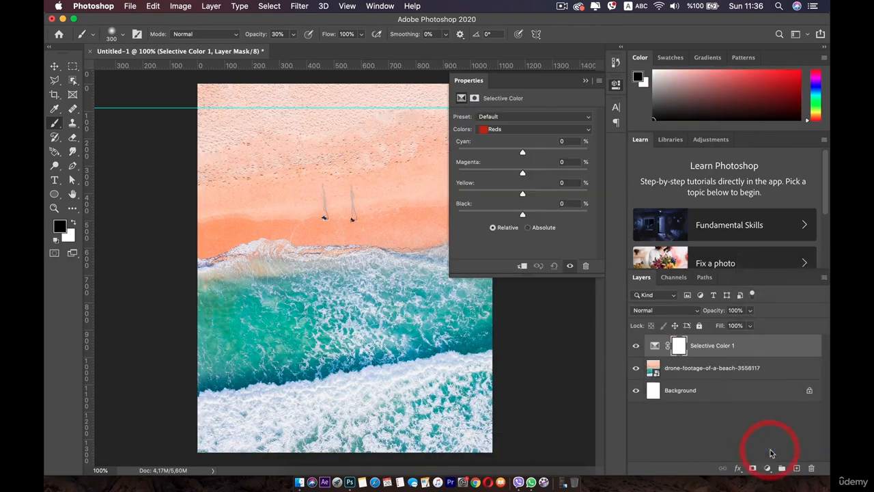
{"action": "left_click", "coordinate": [501, 129]}
{"action": "left_click", "coordinate": [504, 136]}
{"action": "left_click", "coordinate": [506, 129]}
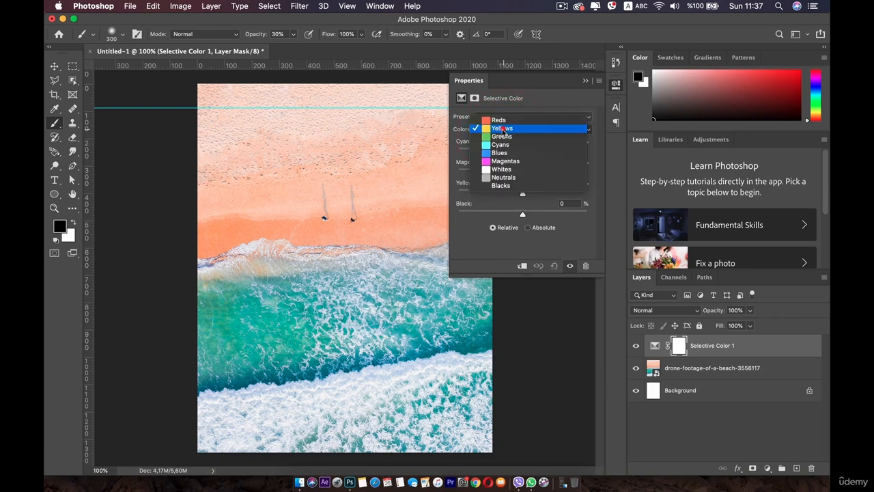
{"action": "left_click", "coordinate": [499, 121]}
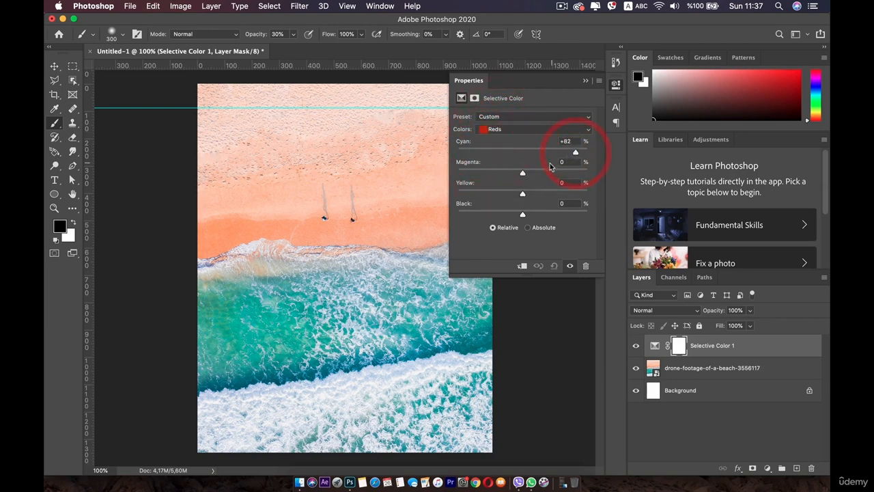
{"action": "left_click_drag", "start_coordinate": [501, 174], "coordinate": [476, 174]}
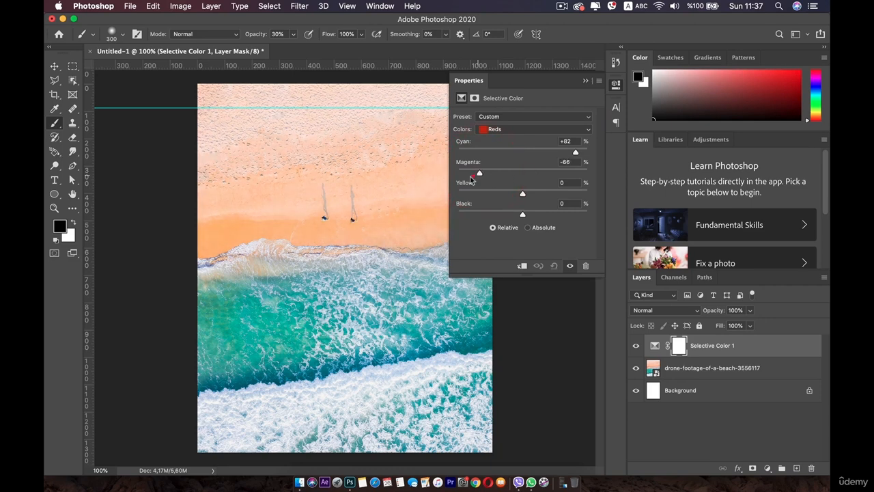
{"action": "left_click_drag", "start_coordinate": [522, 194], "coordinate": [517, 195]}
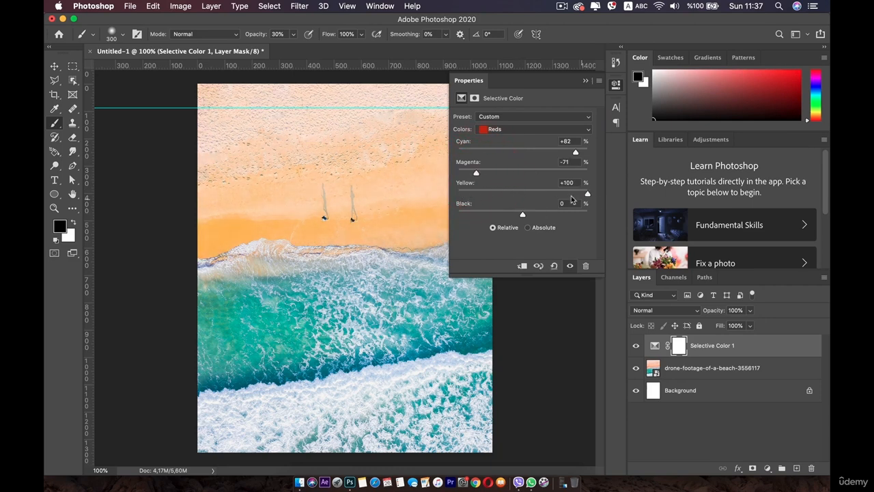
{"action": "left_click_drag", "start_coordinate": [512, 214], "coordinate": [467, 214]}
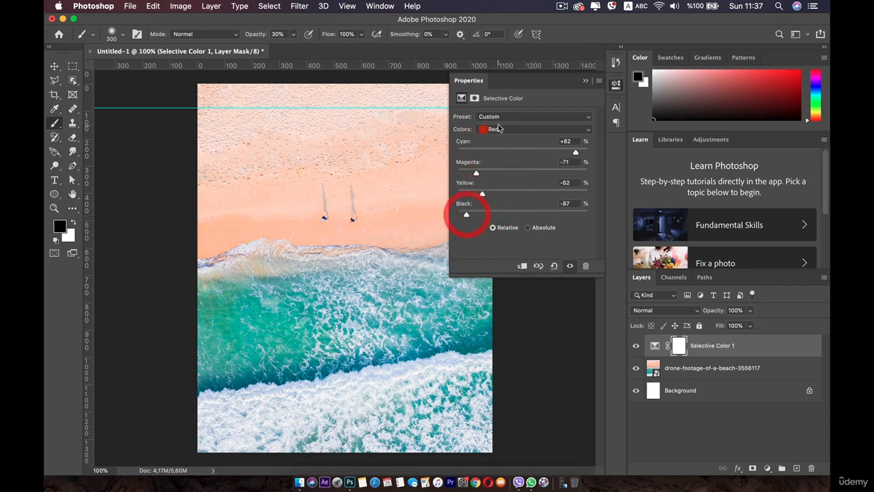
Step: Lower Cyan to about -47% for the Yellows and switch the Selective Color range to Blues
{"action": "left_click", "coordinate": [498, 128]}
{"action": "left_click", "coordinate": [499, 137]}
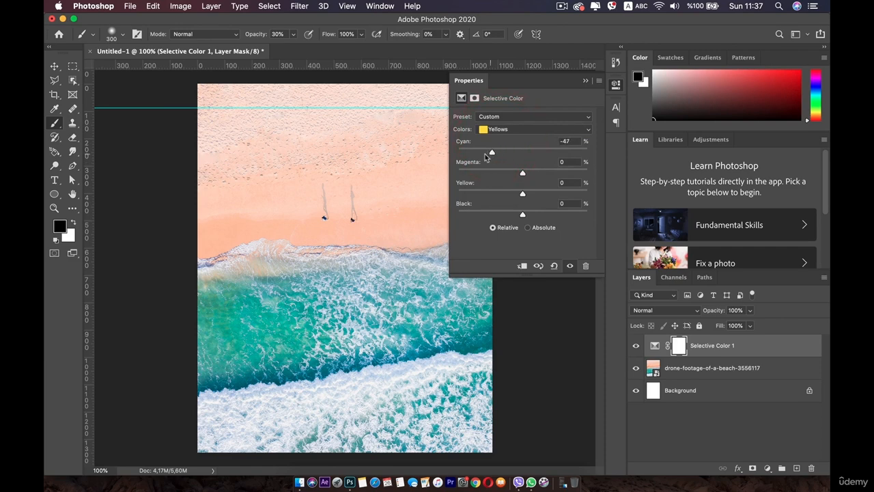
{"action": "left_click", "coordinate": [529, 129]}
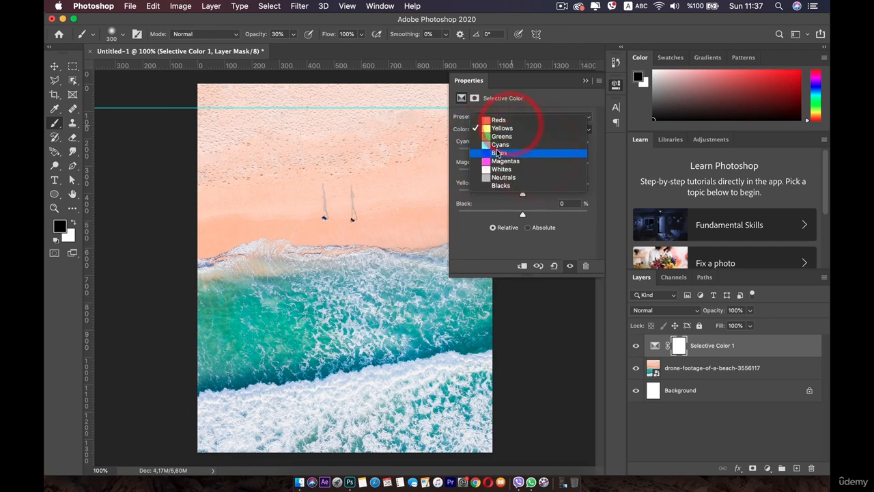
{"action": "left_click", "coordinate": [498, 153]}
Step: Set the Selective Color Cyans to Cyan -87, Magenta +83, Yellow -84 and Black +100% to recolor the sea
{"action": "left_click", "coordinate": [530, 129]}
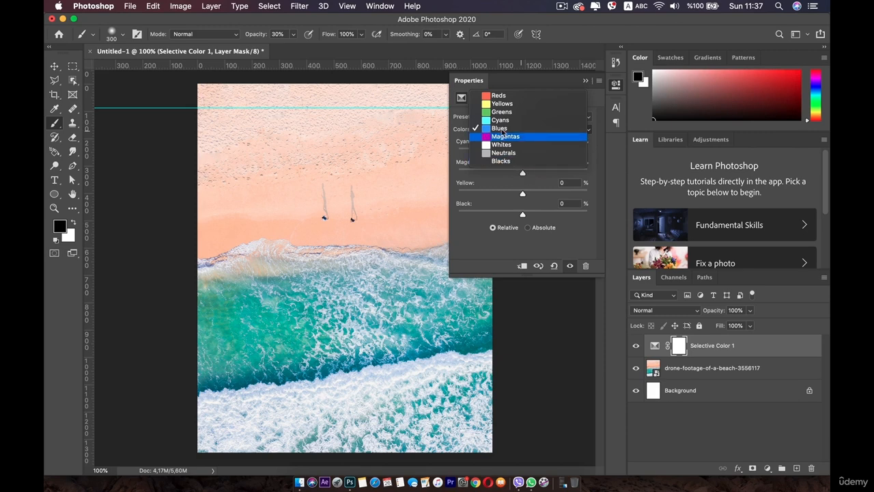
{"action": "left_click", "coordinate": [499, 121]}
{"action": "left_click_drag", "start_coordinate": [516, 152], "coordinate": [464, 155]}
{"action": "left_click_drag", "start_coordinate": [528, 176], "coordinate": [573, 177]}
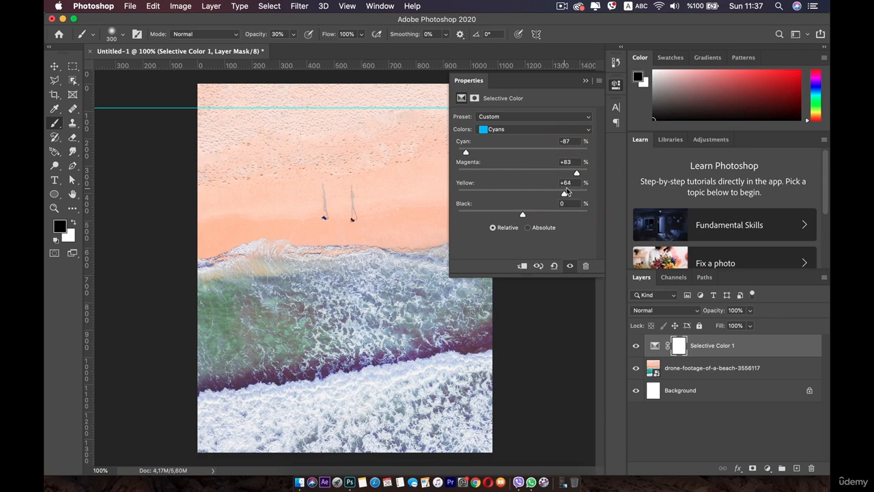
{"action": "left_click_drag", "start_coordinate": [465, 204], "coordinate": [469, 204]}
{"action": "left_click_drag", "start_coordinate": [524, 215], "coordinate": [593, 226]}
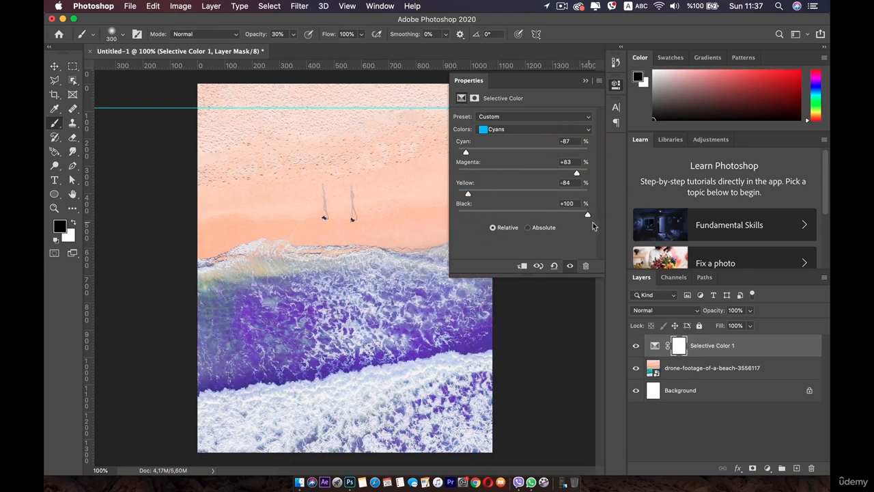
Step: Set the Selective Color Reds to Cyan +1, Magenta +3, Yellow -3 and Black -15%
{"action": "left_click", "coordinate": [504, 128]}
{"action": "left_click", "coordinate": [503, 101]}
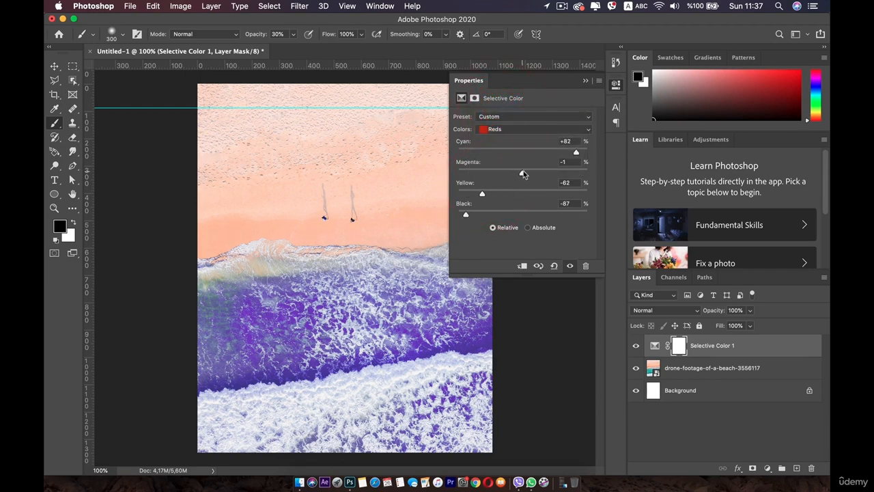
{"action": "left_click_drag", "start_coordinate": [523, 175], "coordinate": [524, 173]}
{"action": "left_click_drag", "start_coordinate": [482, 194], "coordinate": [520, 194]}
{"action": "left_click_drag", "start_coordinate": [466, 214], "coordinate": [513, 214]}
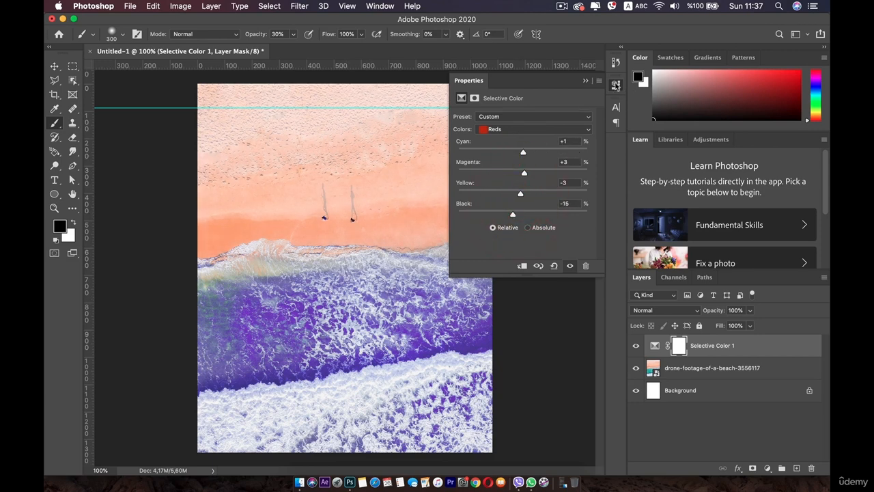
Step: Hide the adjustment properties and delete the Selective Color 1 layer
{"action": "left_click", "coordinate": [616, 84]}
{"action": "left_click", "coordinate": [756, 351]}
{"action": "key", "text": "BackSpace"}
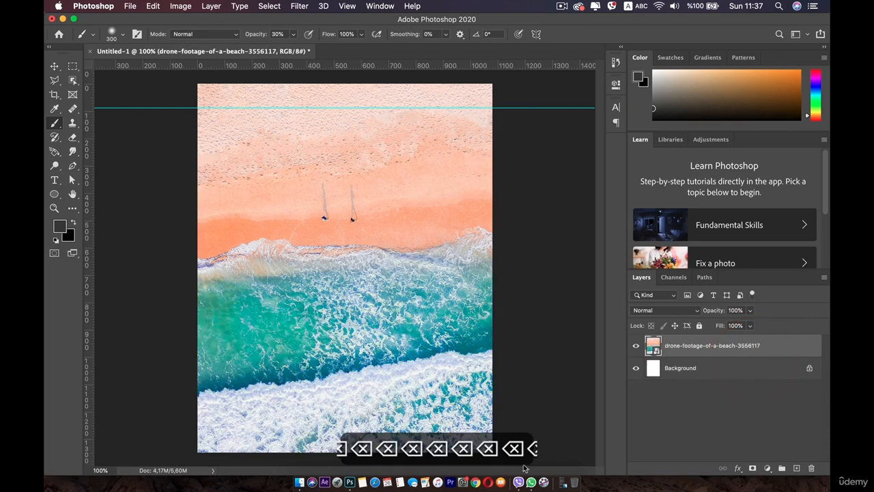
{"action": "left_click", "coordinate": [769, 469]}
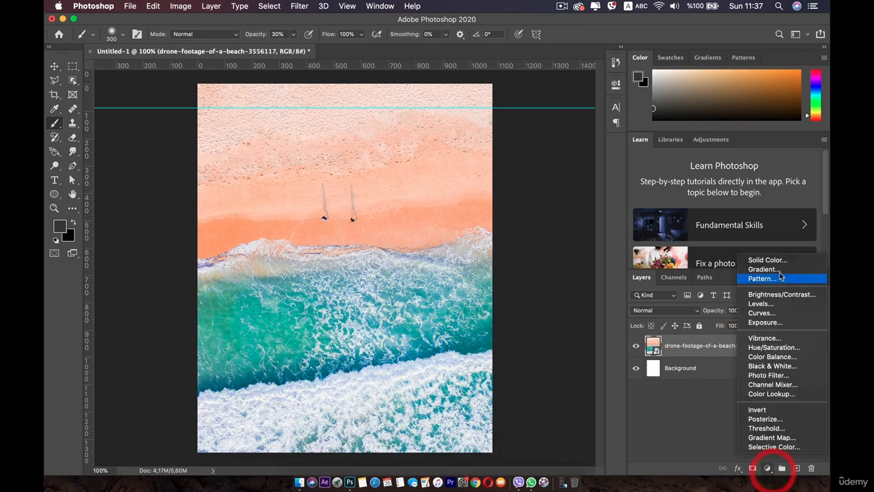
{"action": "left_click", "coordinate": [692, 426]}
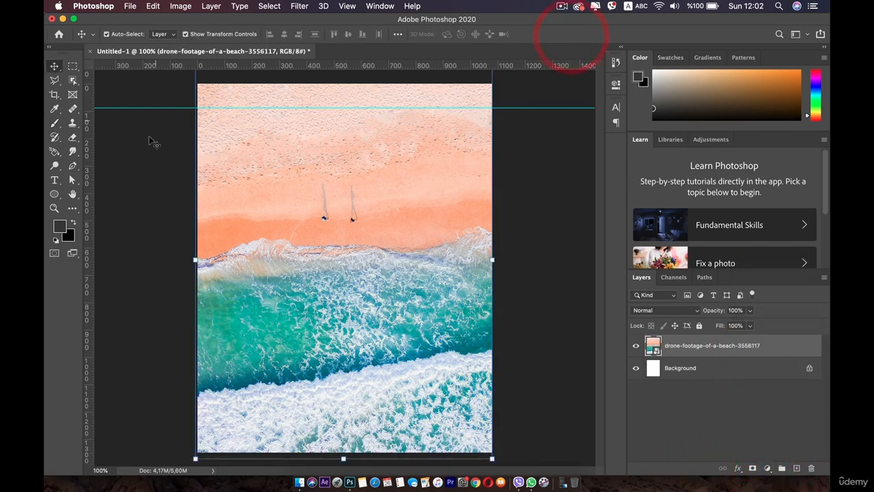
{"action": "left_click", "coordinate": [753, 406]}
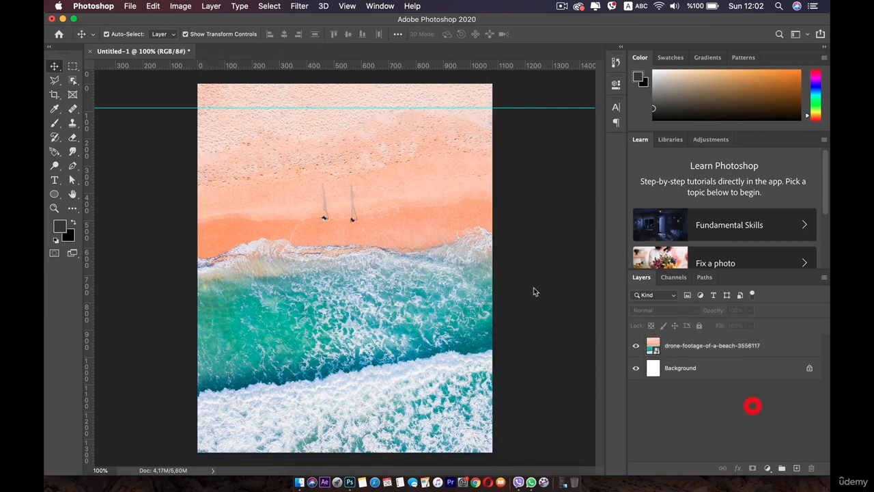
Step: Rasterize the drone-footage-of-a-beach-3556117 smart object layer
{"action": "left_click", "coordinate": [681, 350]}
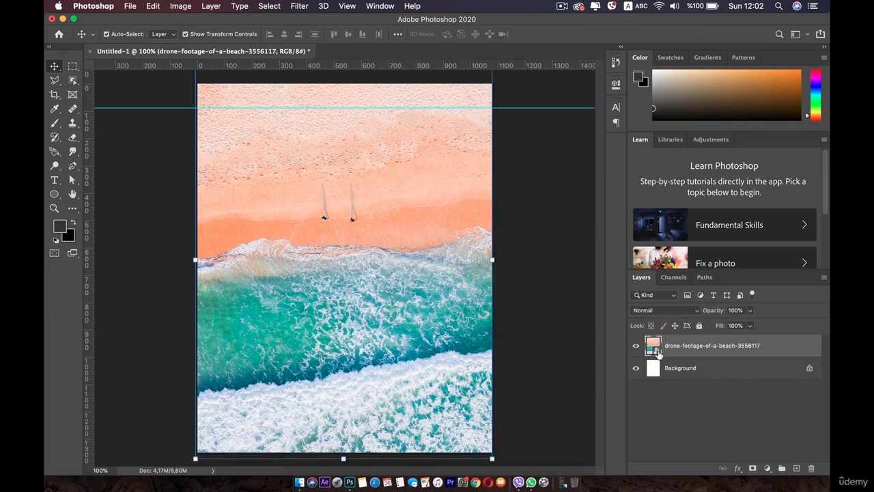
{"action": "right_click", "coordinate": [671, 347]}
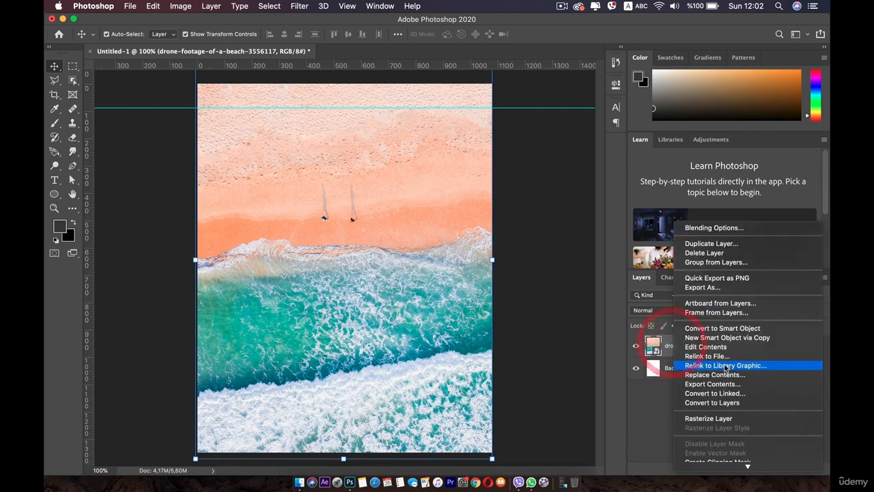
{"action": "left_click", "coordinate": [708, 306]}
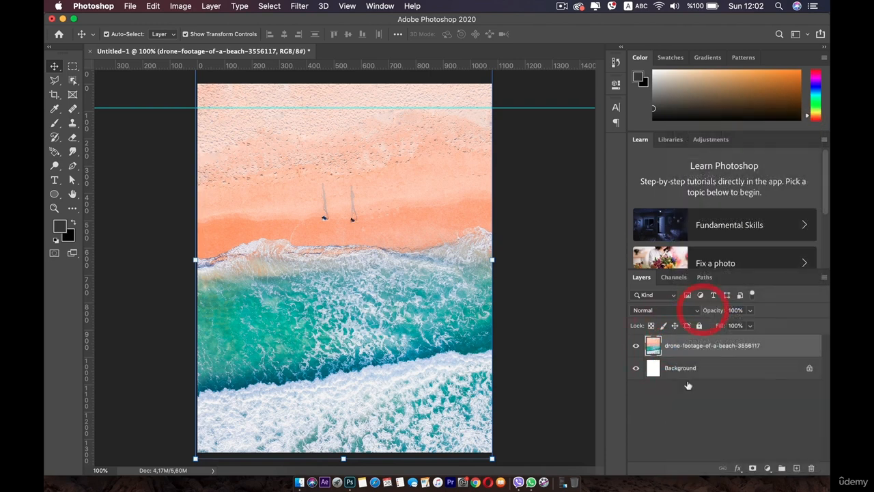